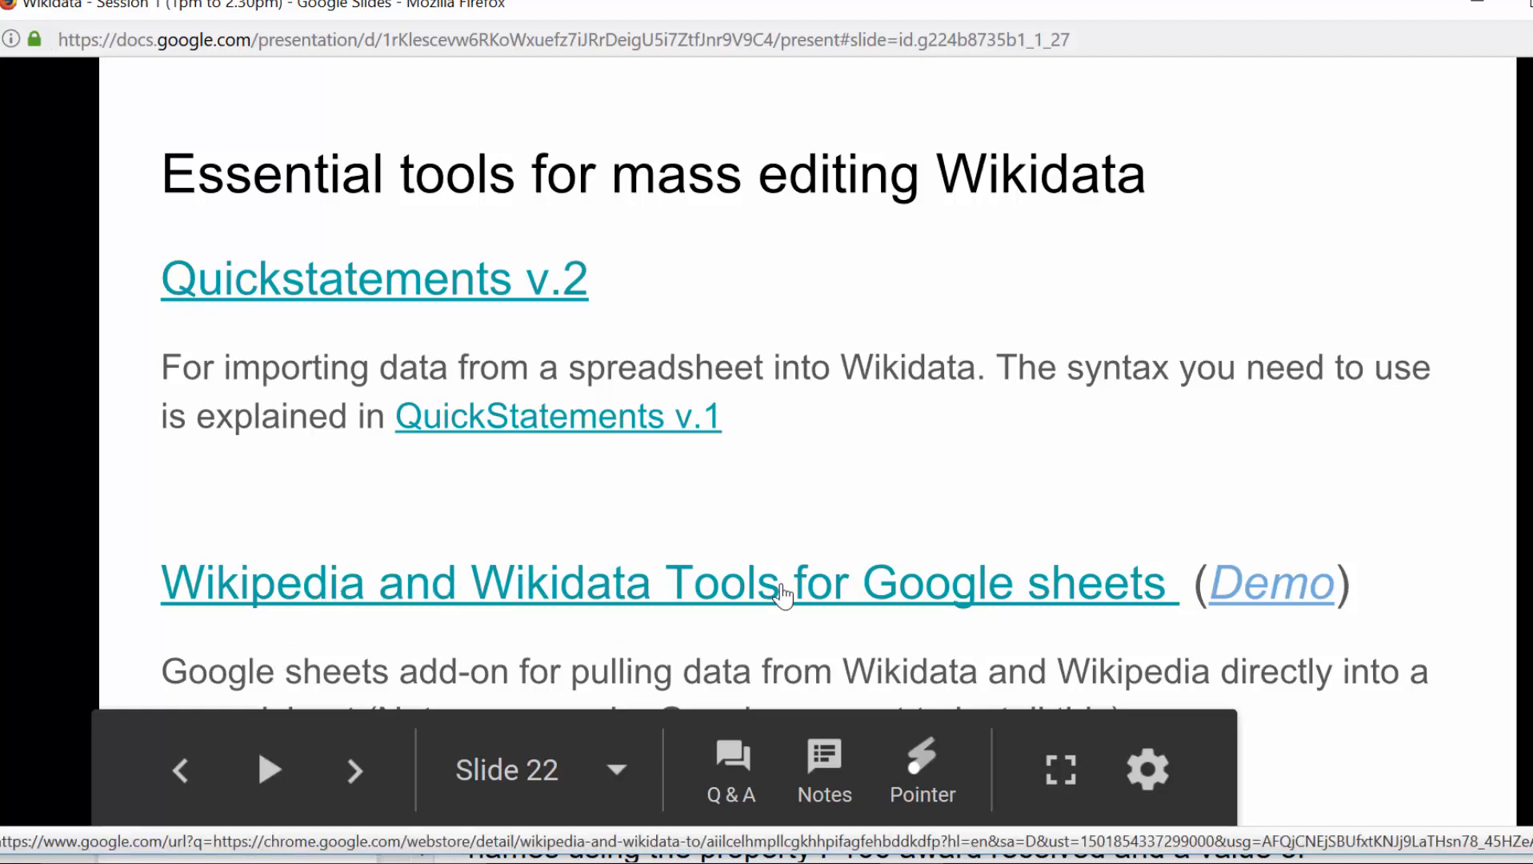
- Follow the demo sheet link, return to the presentation and advance to the mass-editing slide
click(1277, 598)
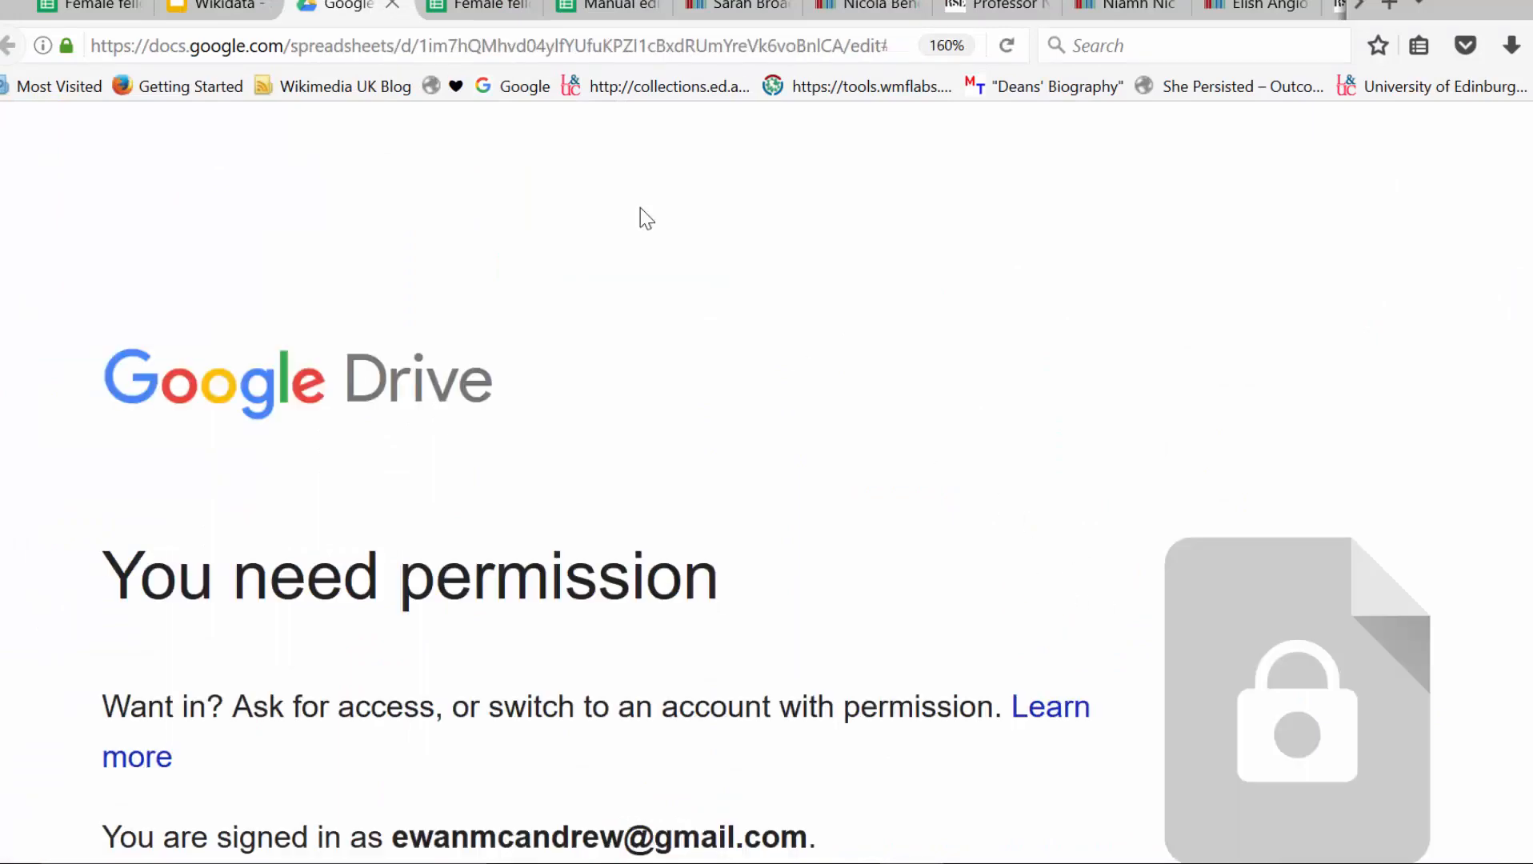
click(231, 9)
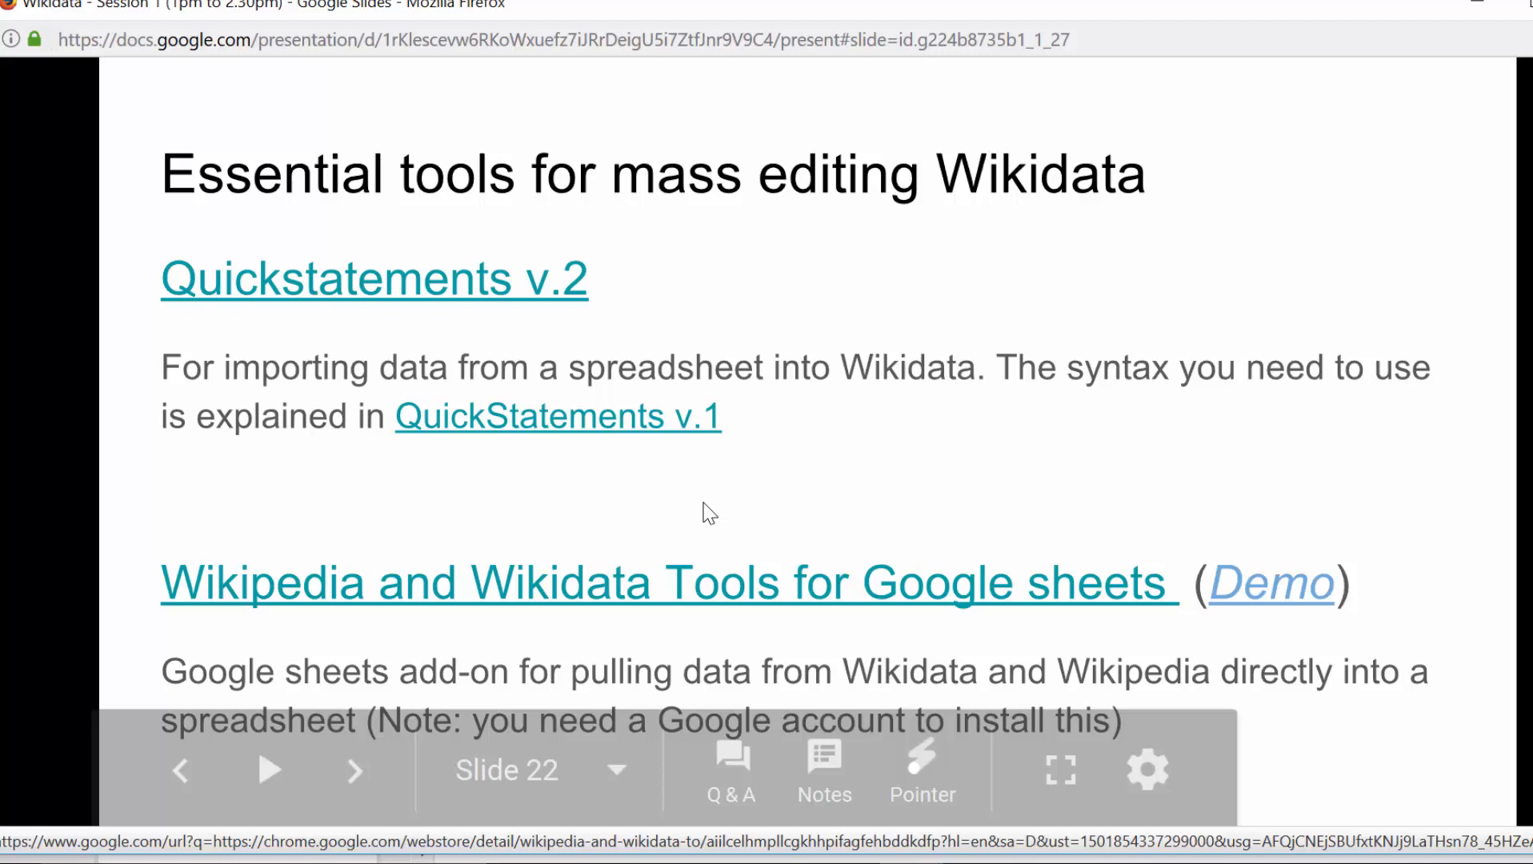
key(Right)
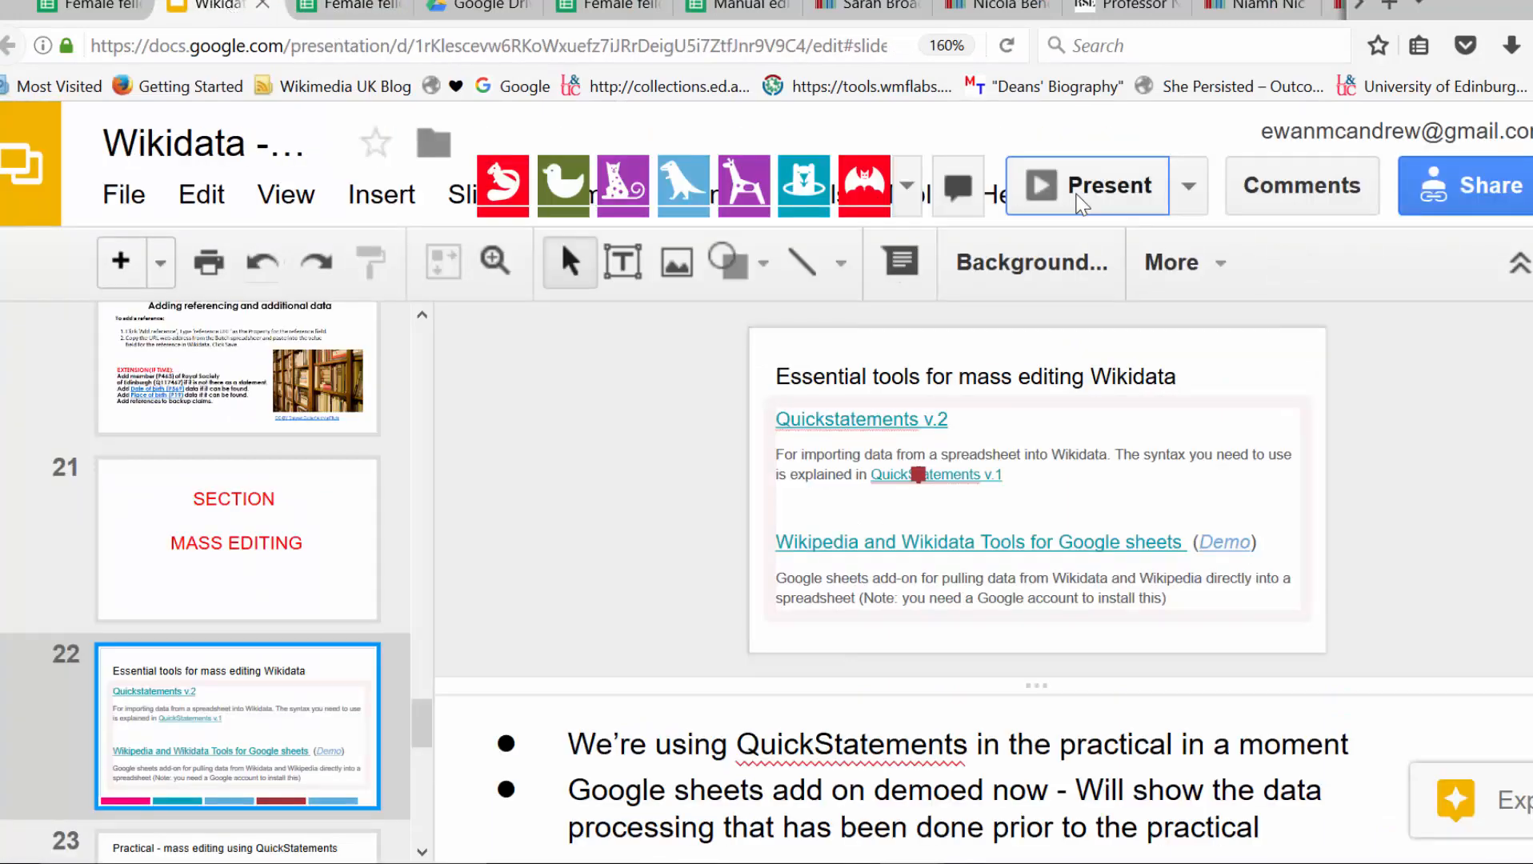
- Switch windows and tabs back to the Female fellows 'List of batches' spreadsheet
key(alt+Tab)
key(alt+Tab)
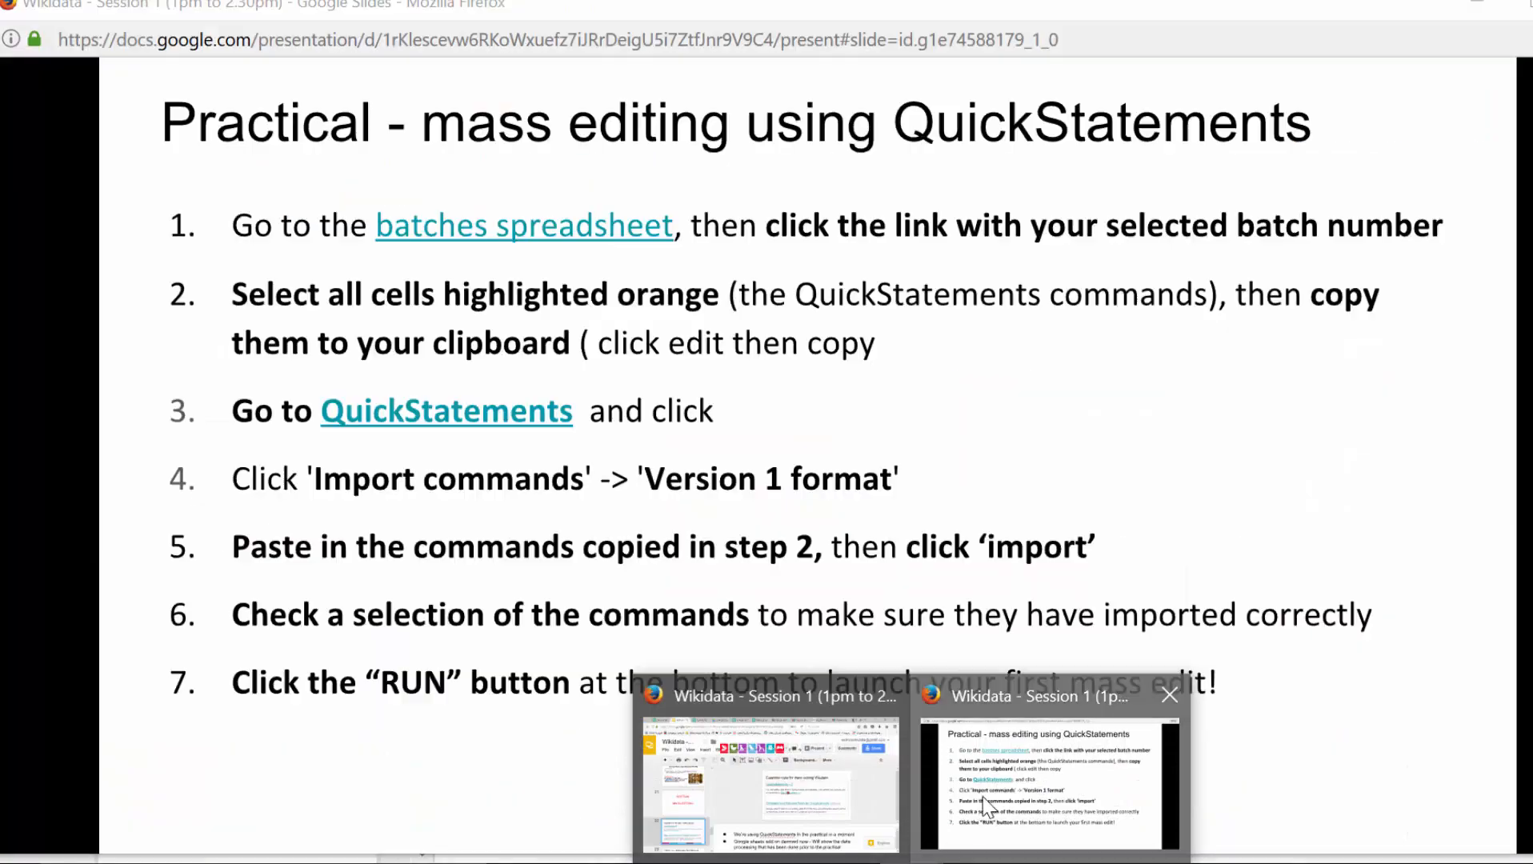
key(alt+Tab)
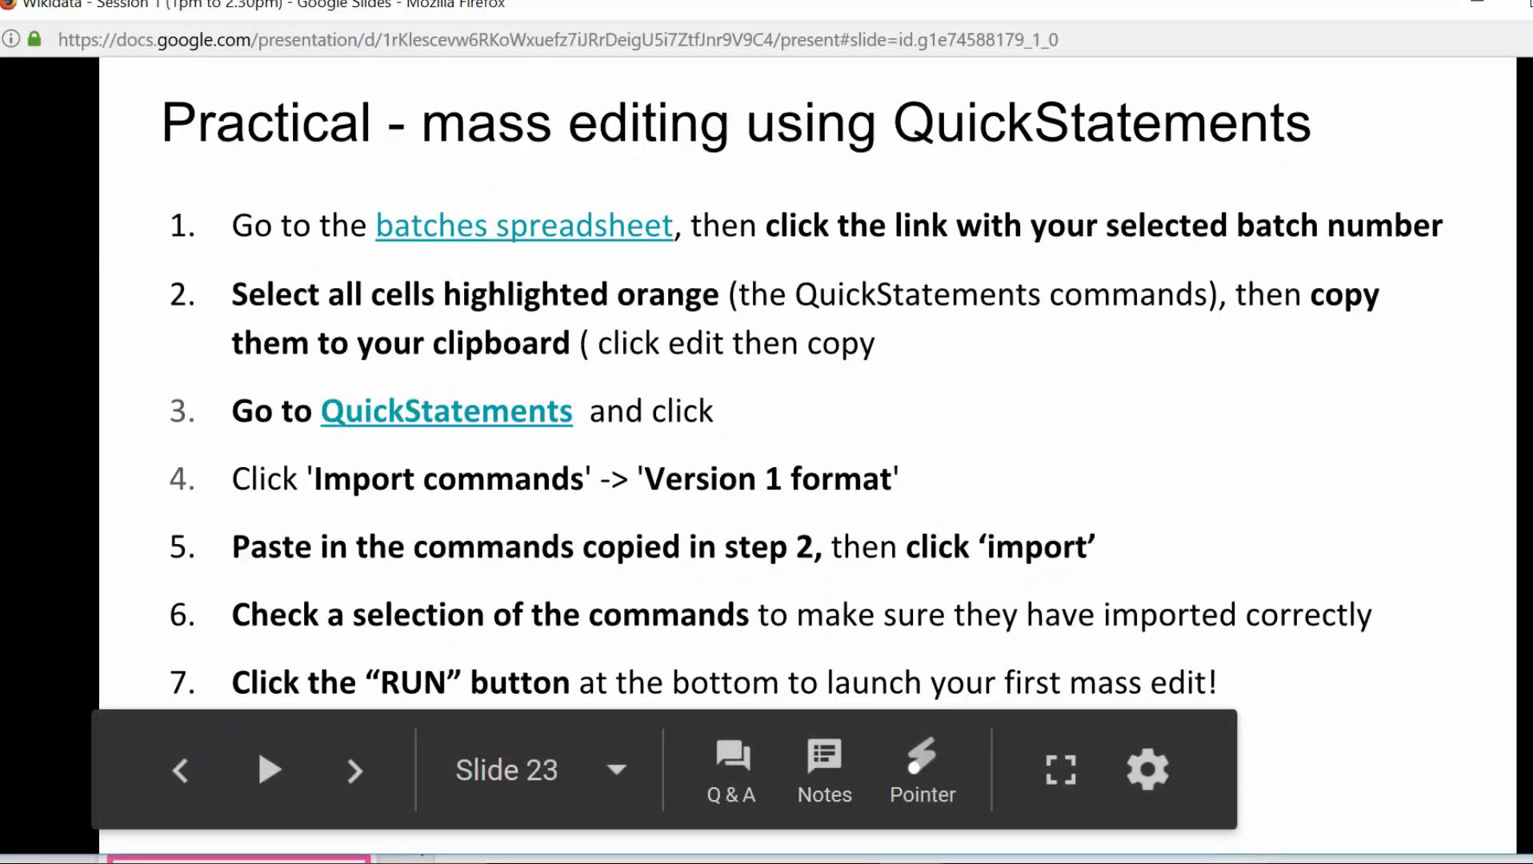
key(alt+Tab)
key(alt+Tab)
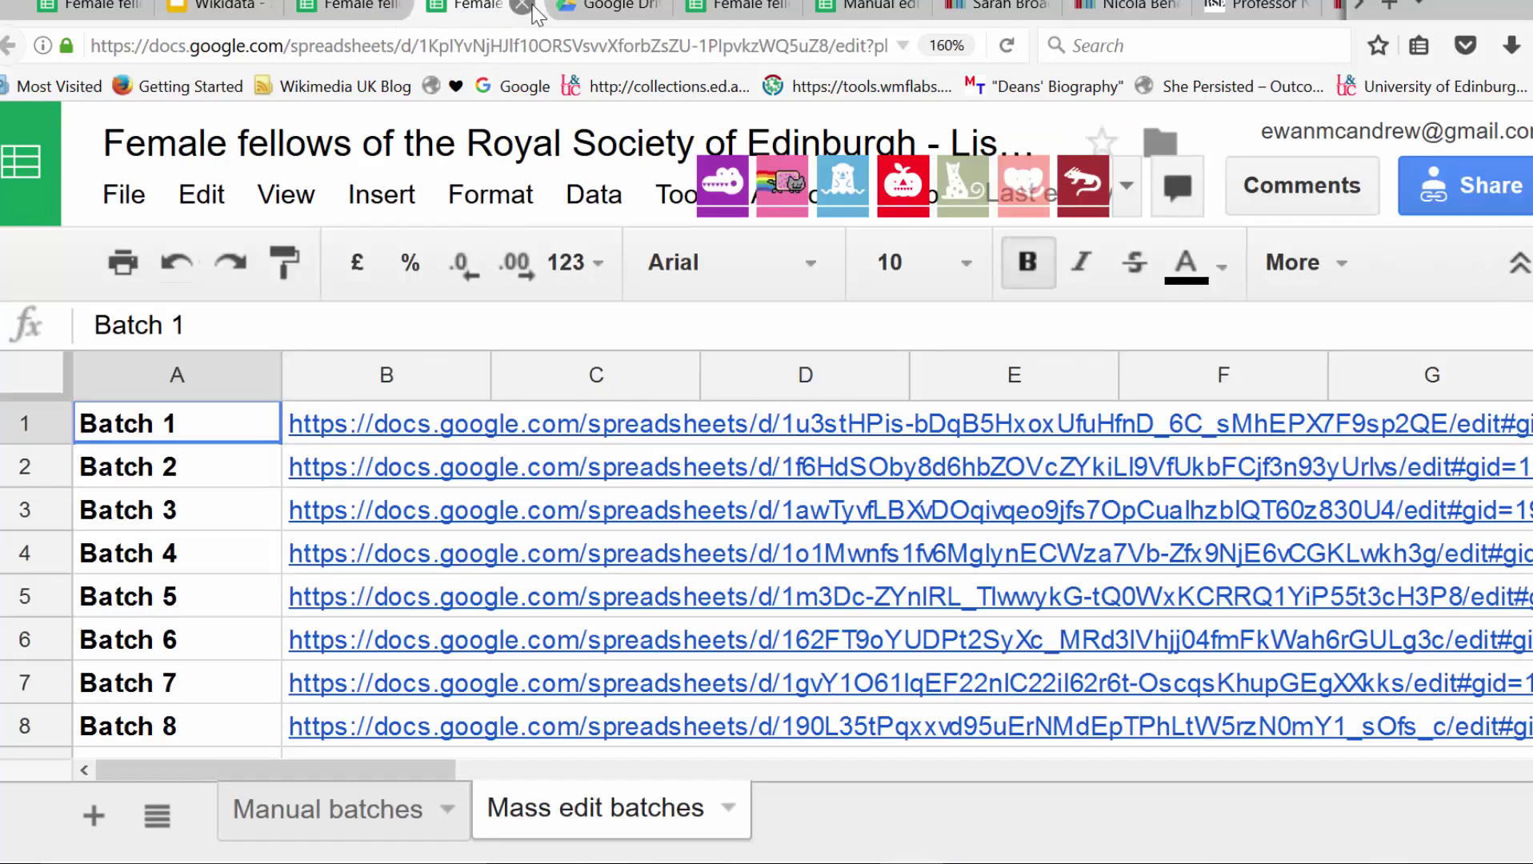
click(491, 6)
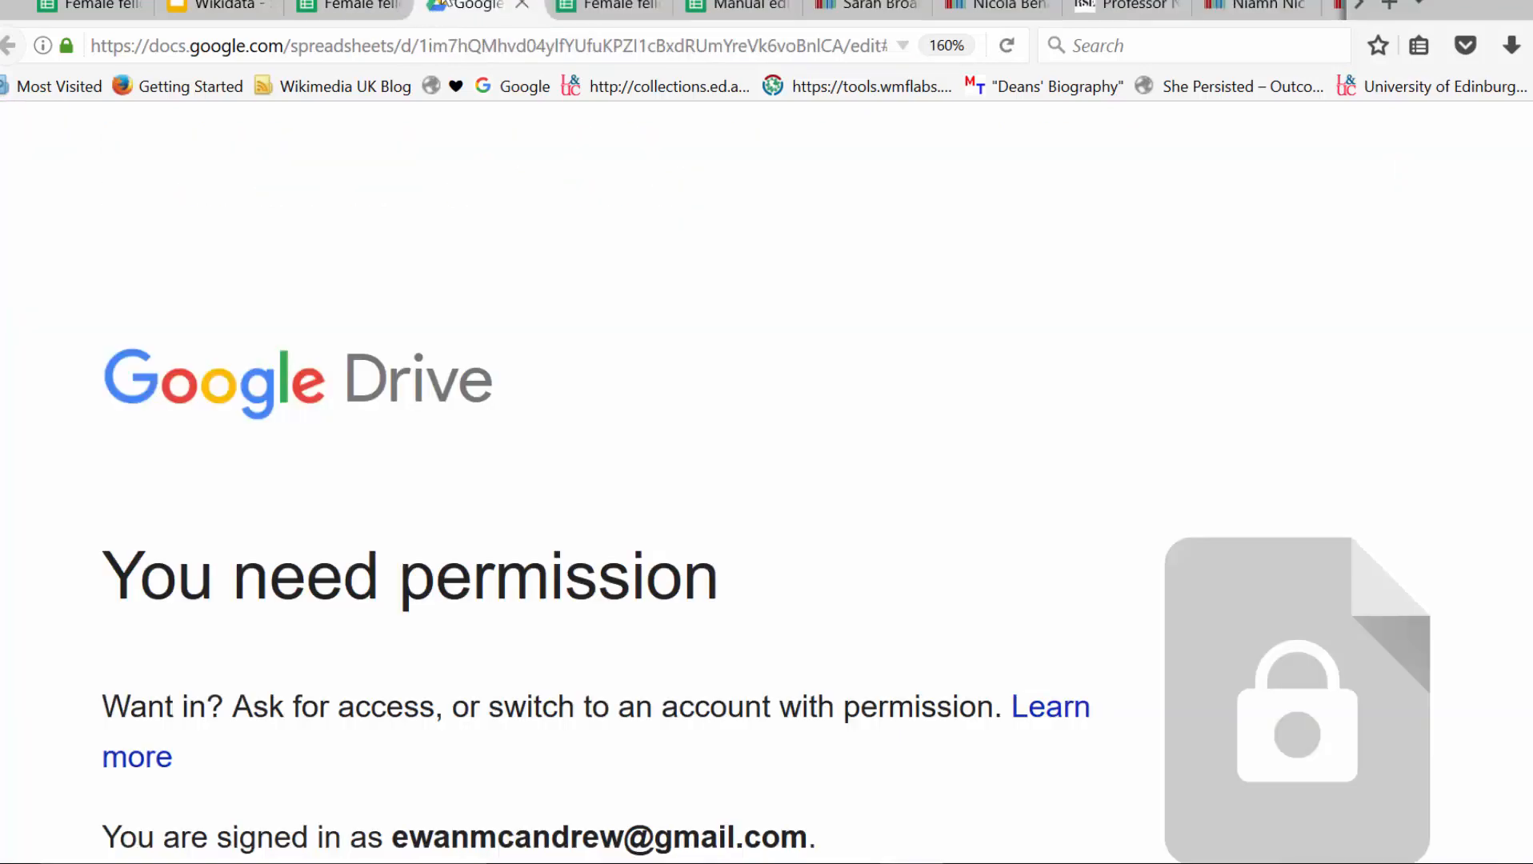
click(359, 6)
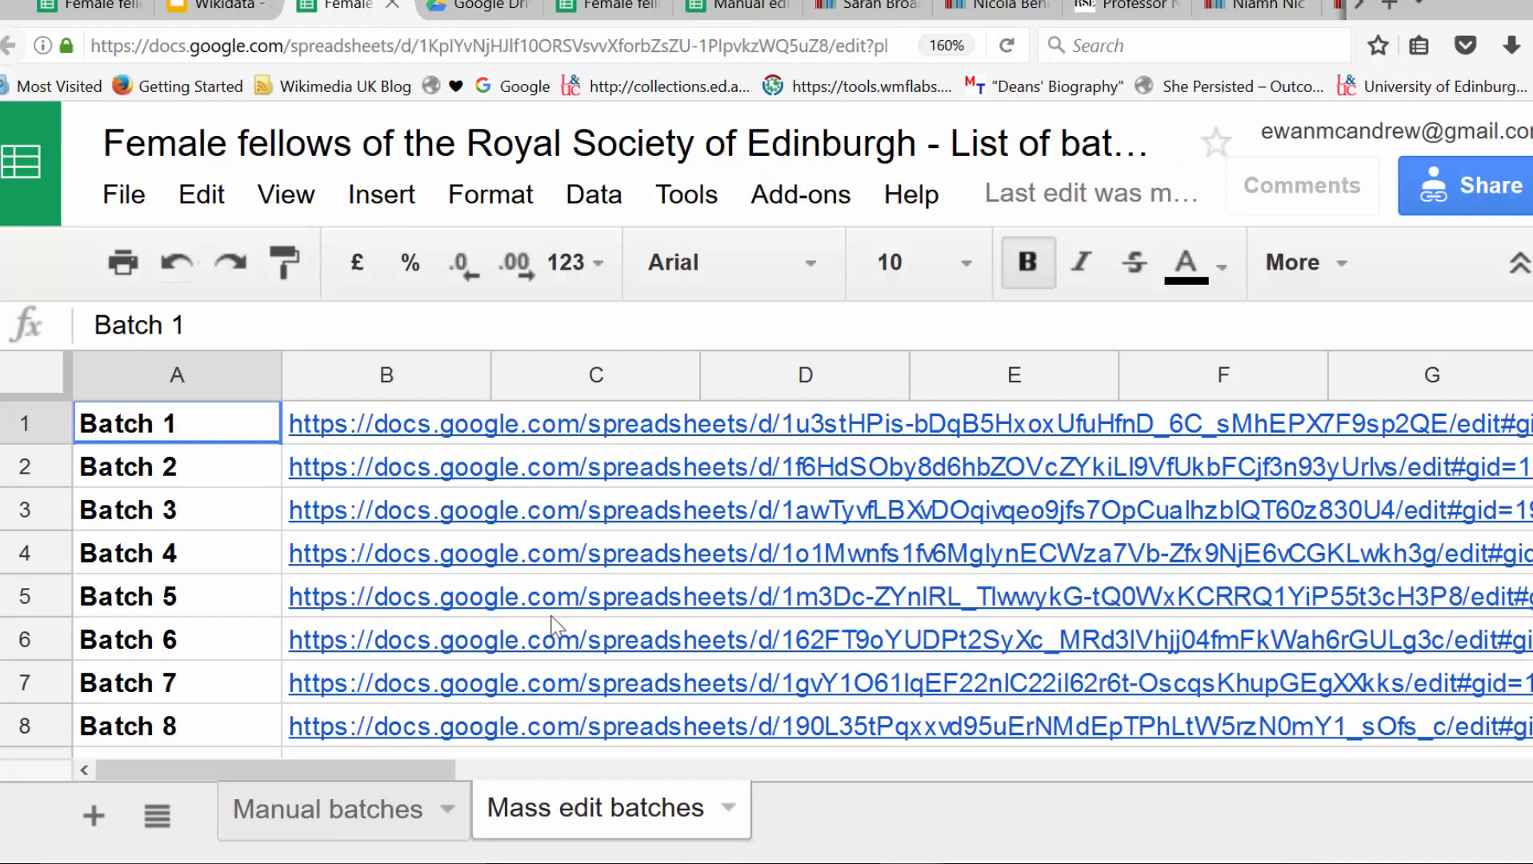
scroll(656, 514, down, 4)
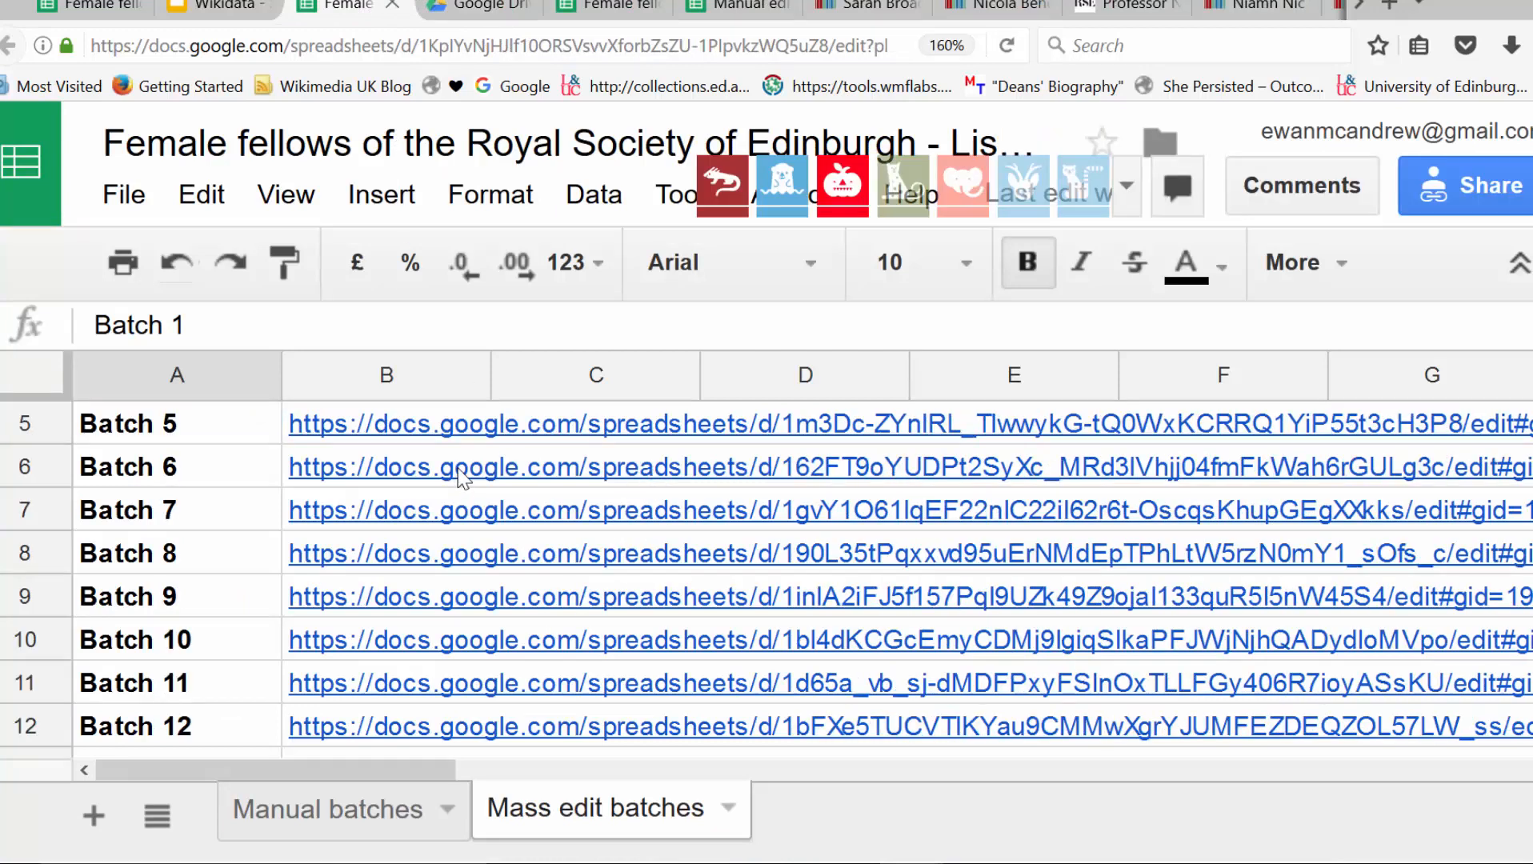
scroll(461, 515, up, 4)
- Move down the batch list and select the Batch 24 spreadsheet link
click(366, 424)
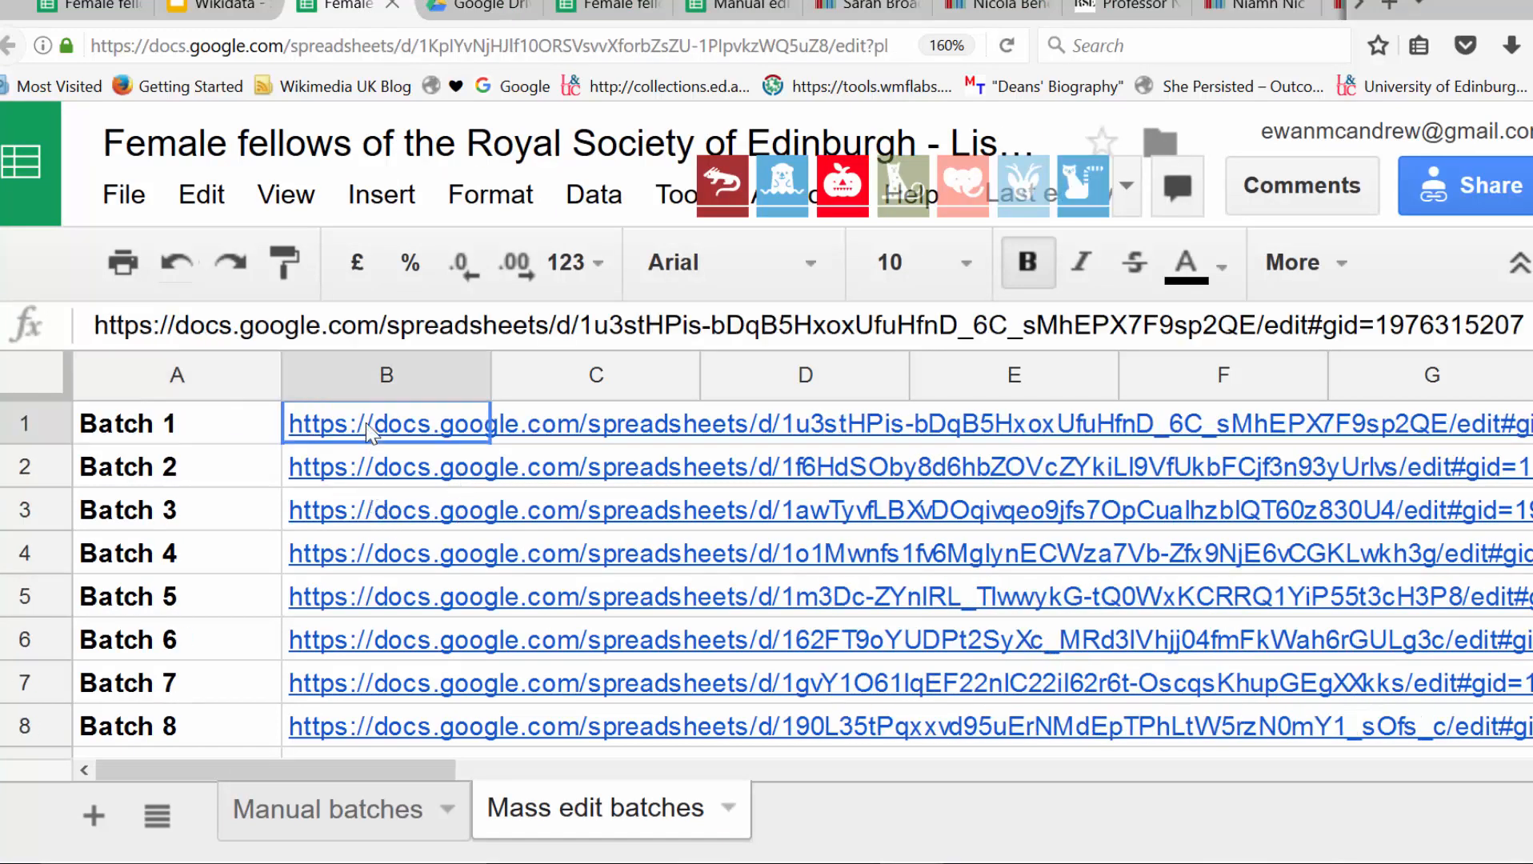
click(237, 560)
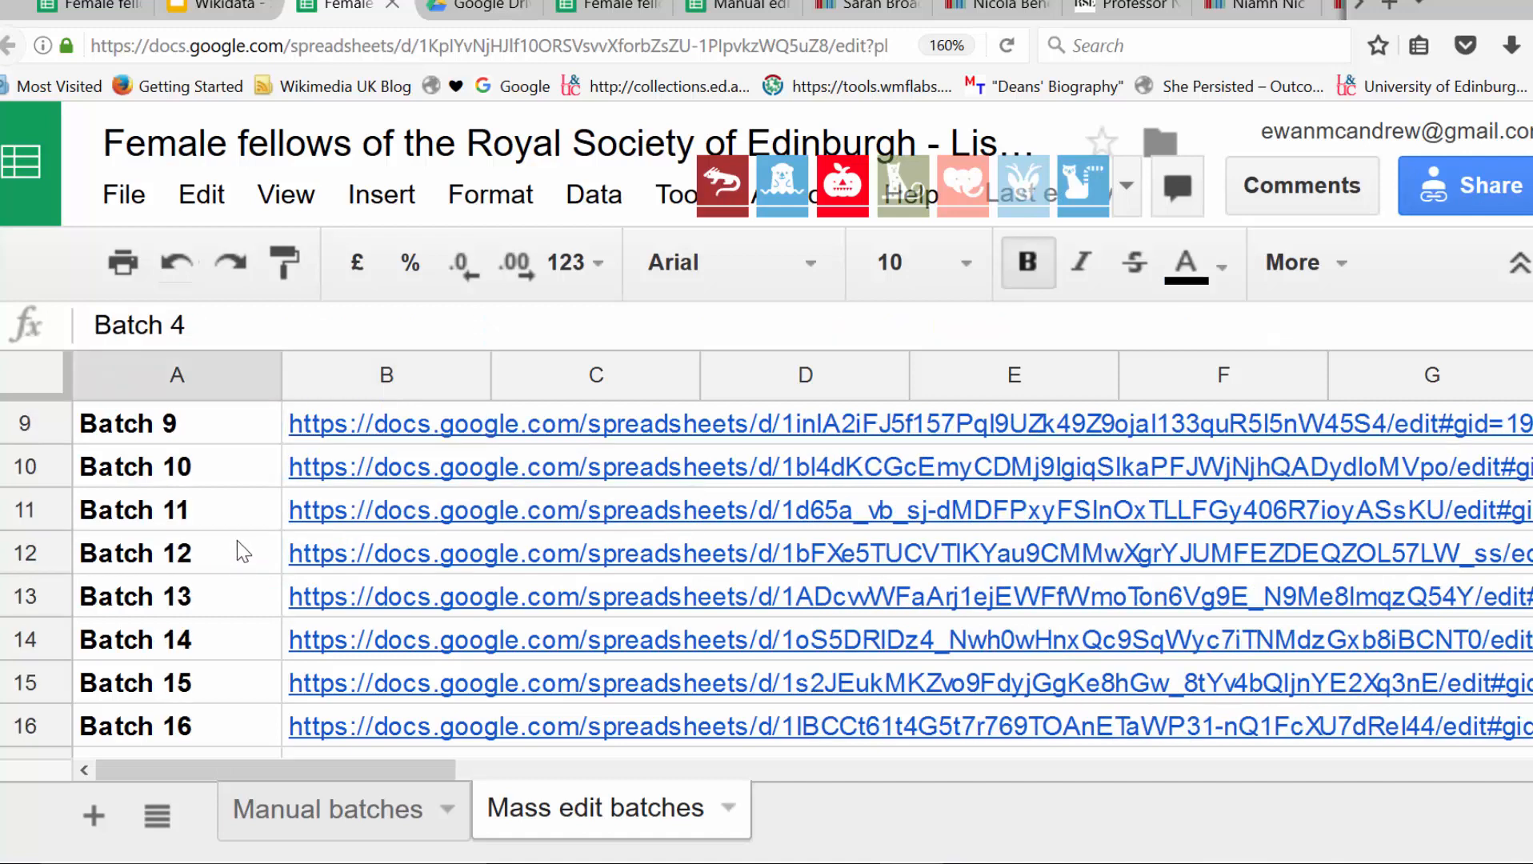
scroll(237, 538, down, 8)
scroll(237, 539, up, 3)
click(351, 512)
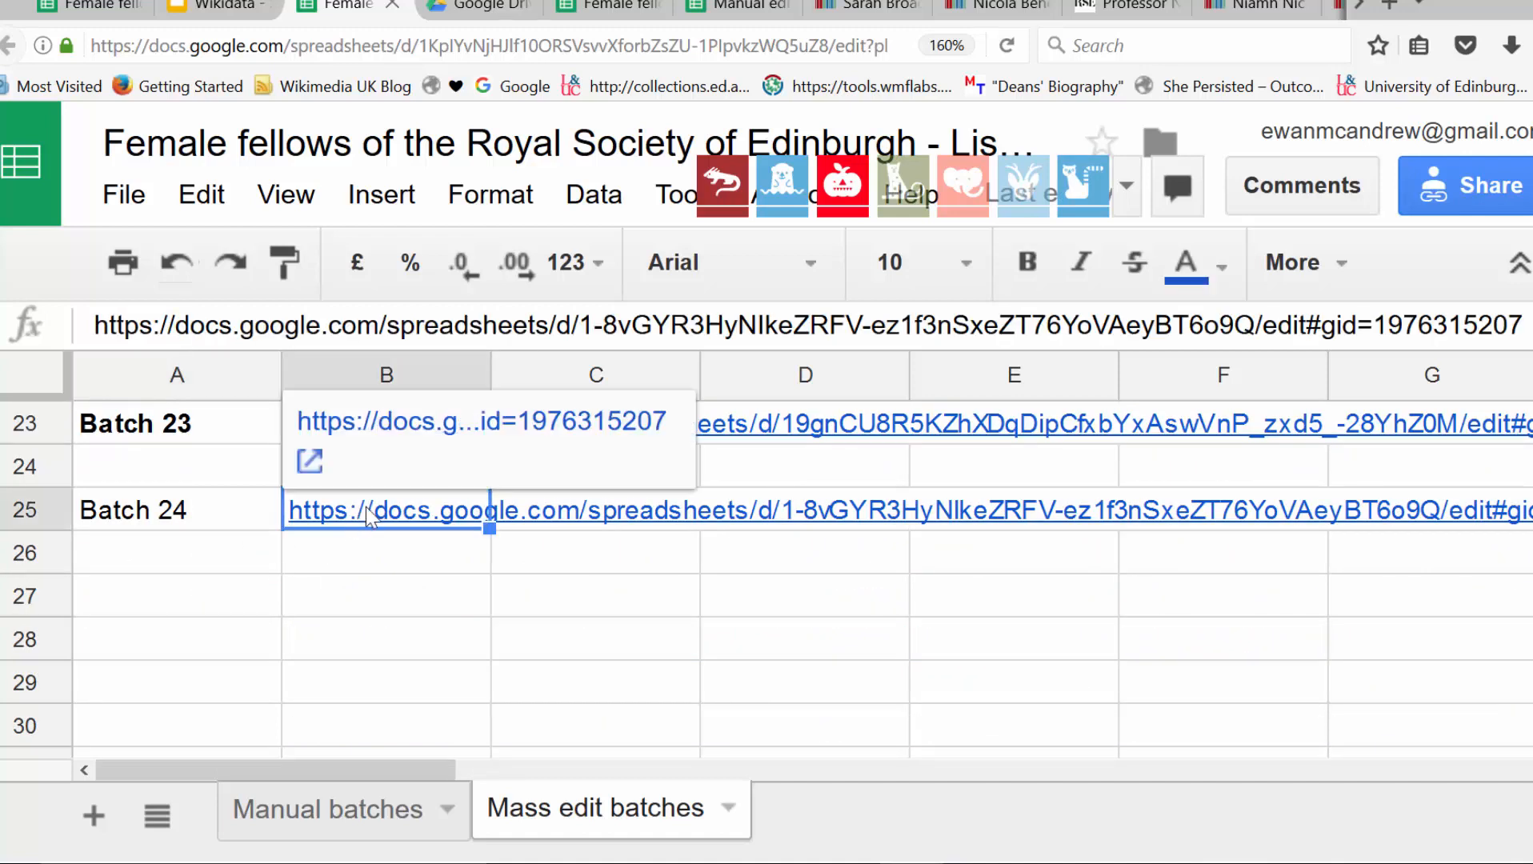
- Open the Batch 24 country statement spreadsheet and switch to its Raw data sheet
click(412, 425)
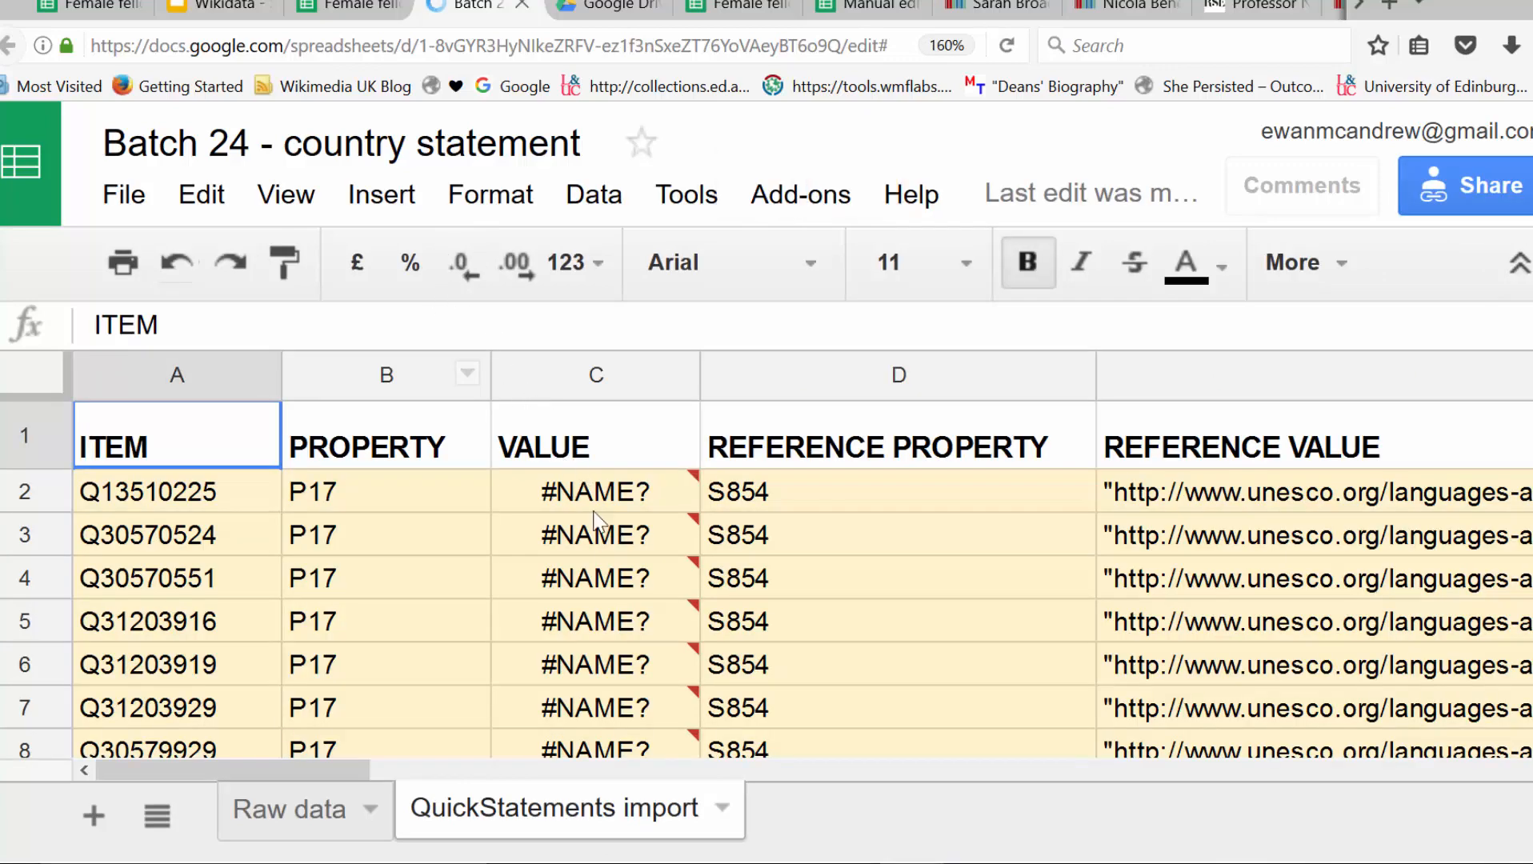
mouse_move(605, 518)
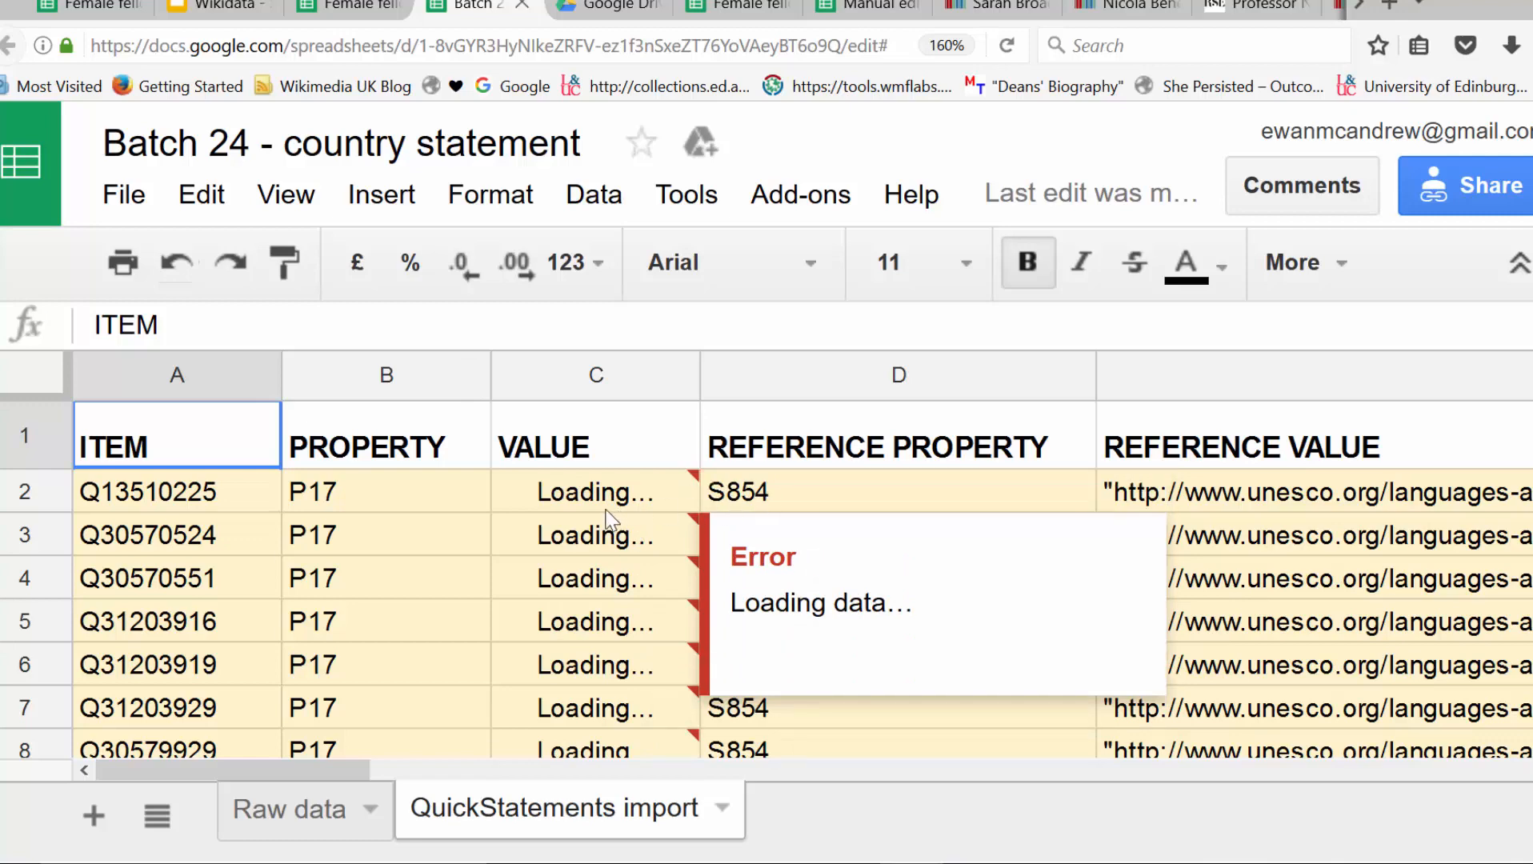
scroll(610, 526, down, 1)
scroll(610, 535, up, 1)
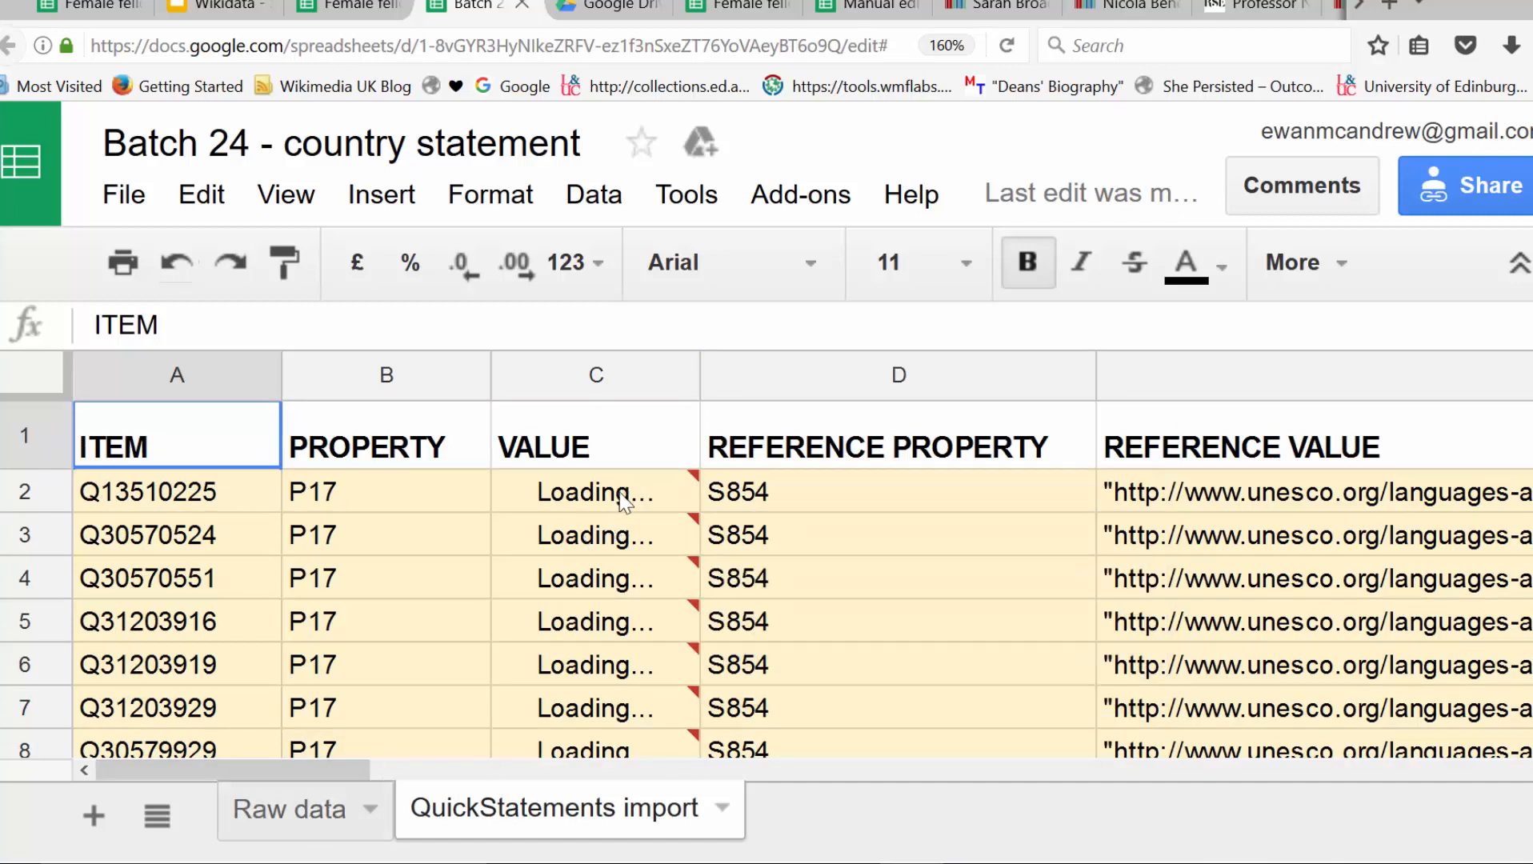
click(288, 808)
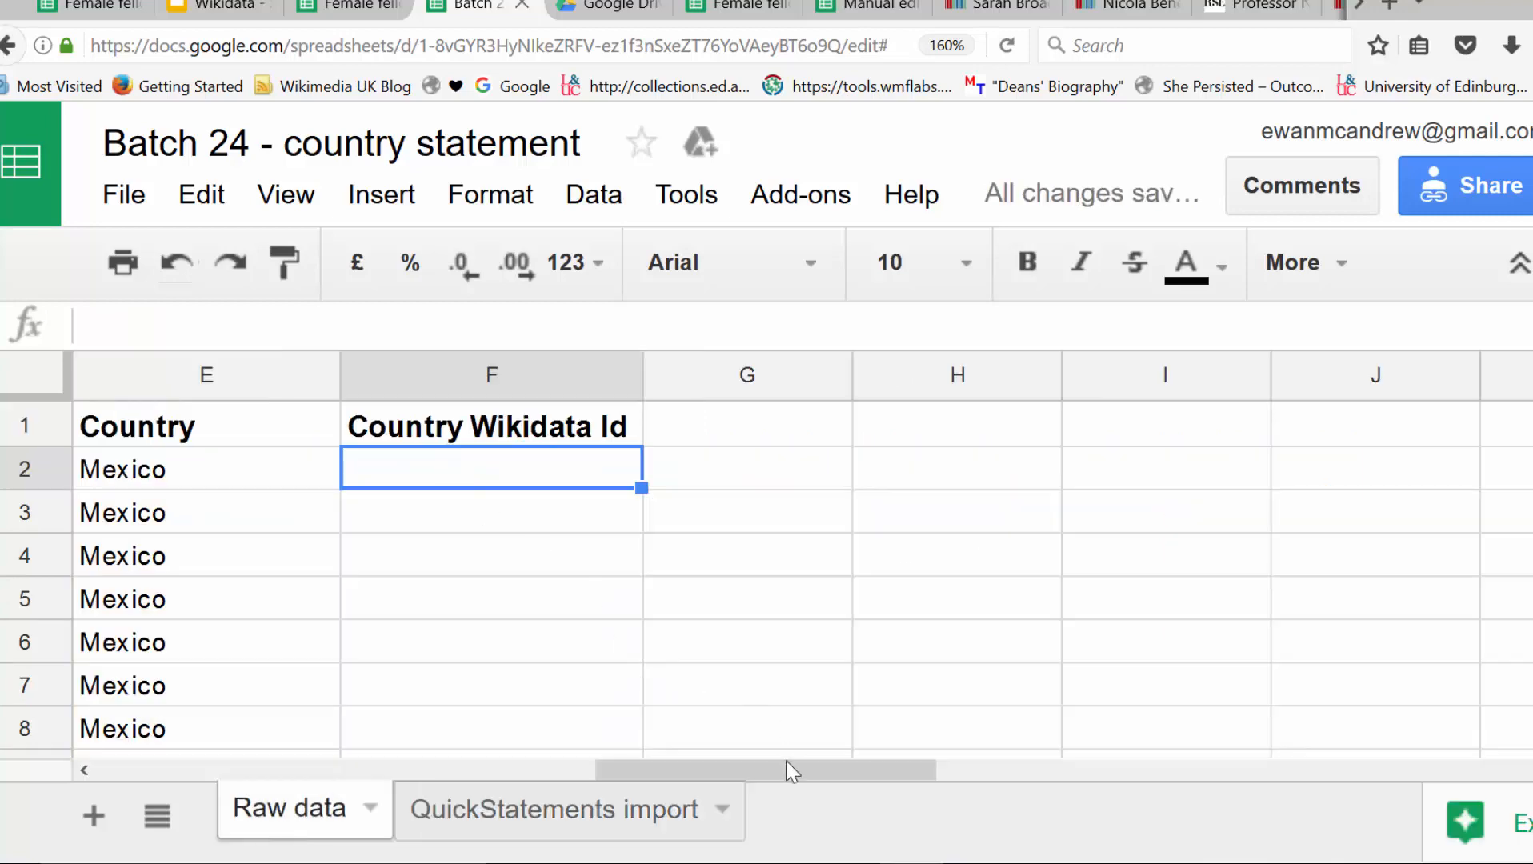
drag(784, 769, 359, 775)
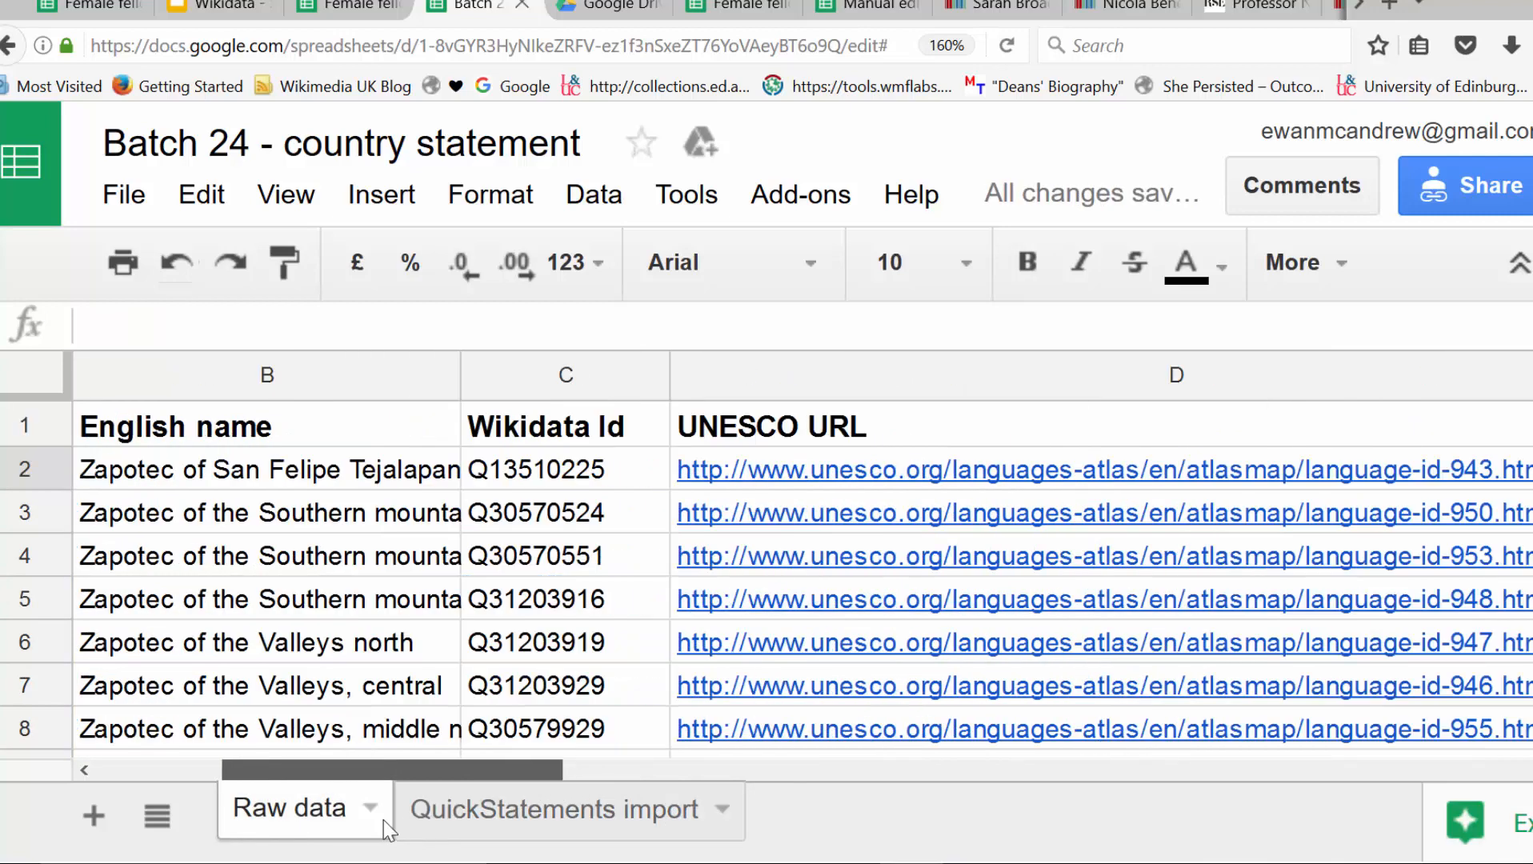
scroll(360, 817, left, 1)
scroll(352, 816, right, 1)
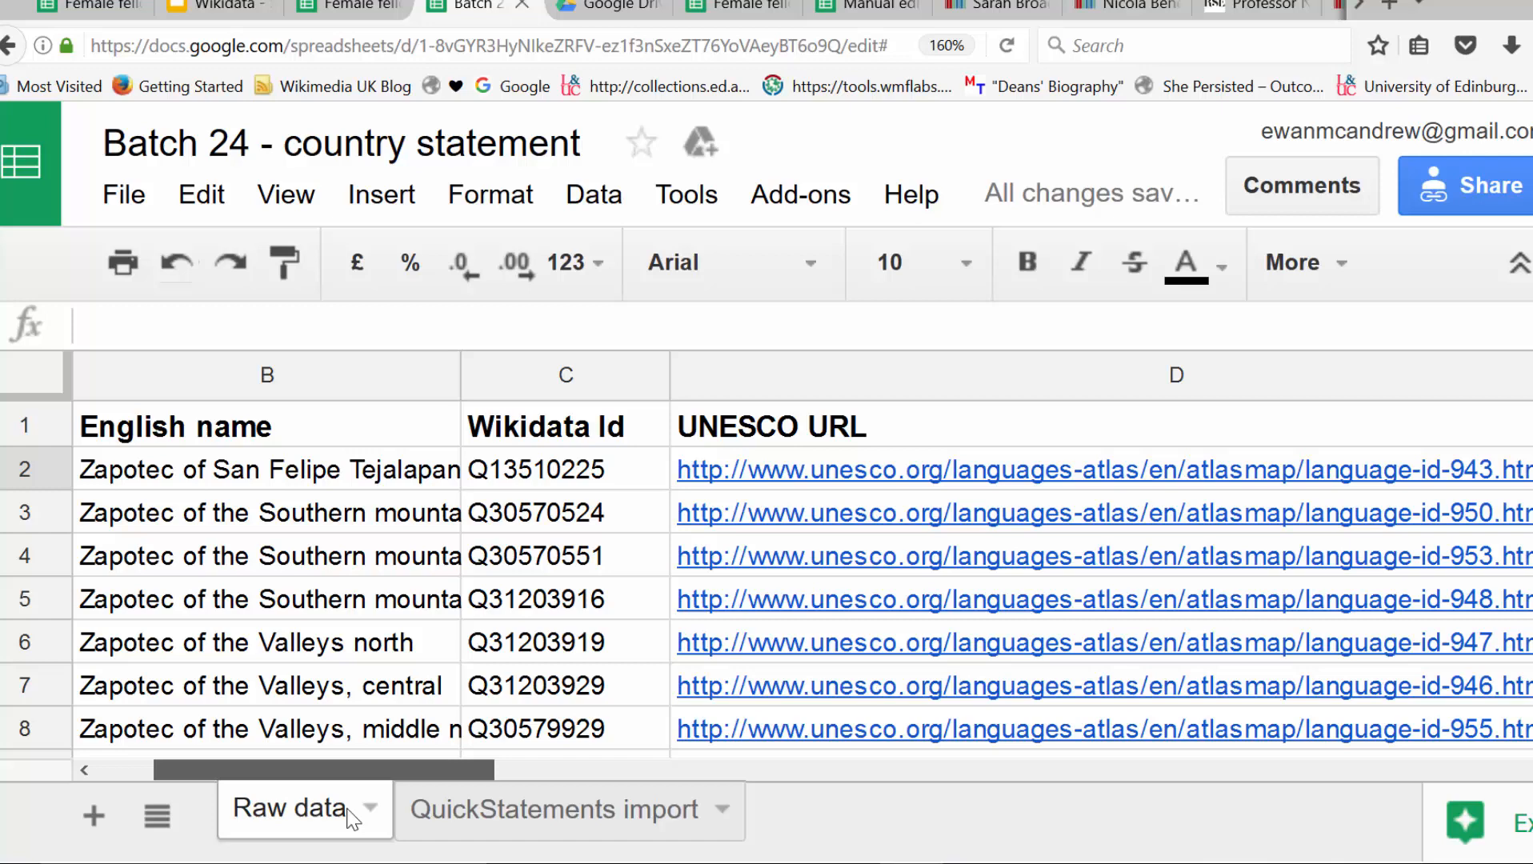
scroll(344, 823, left, 2)
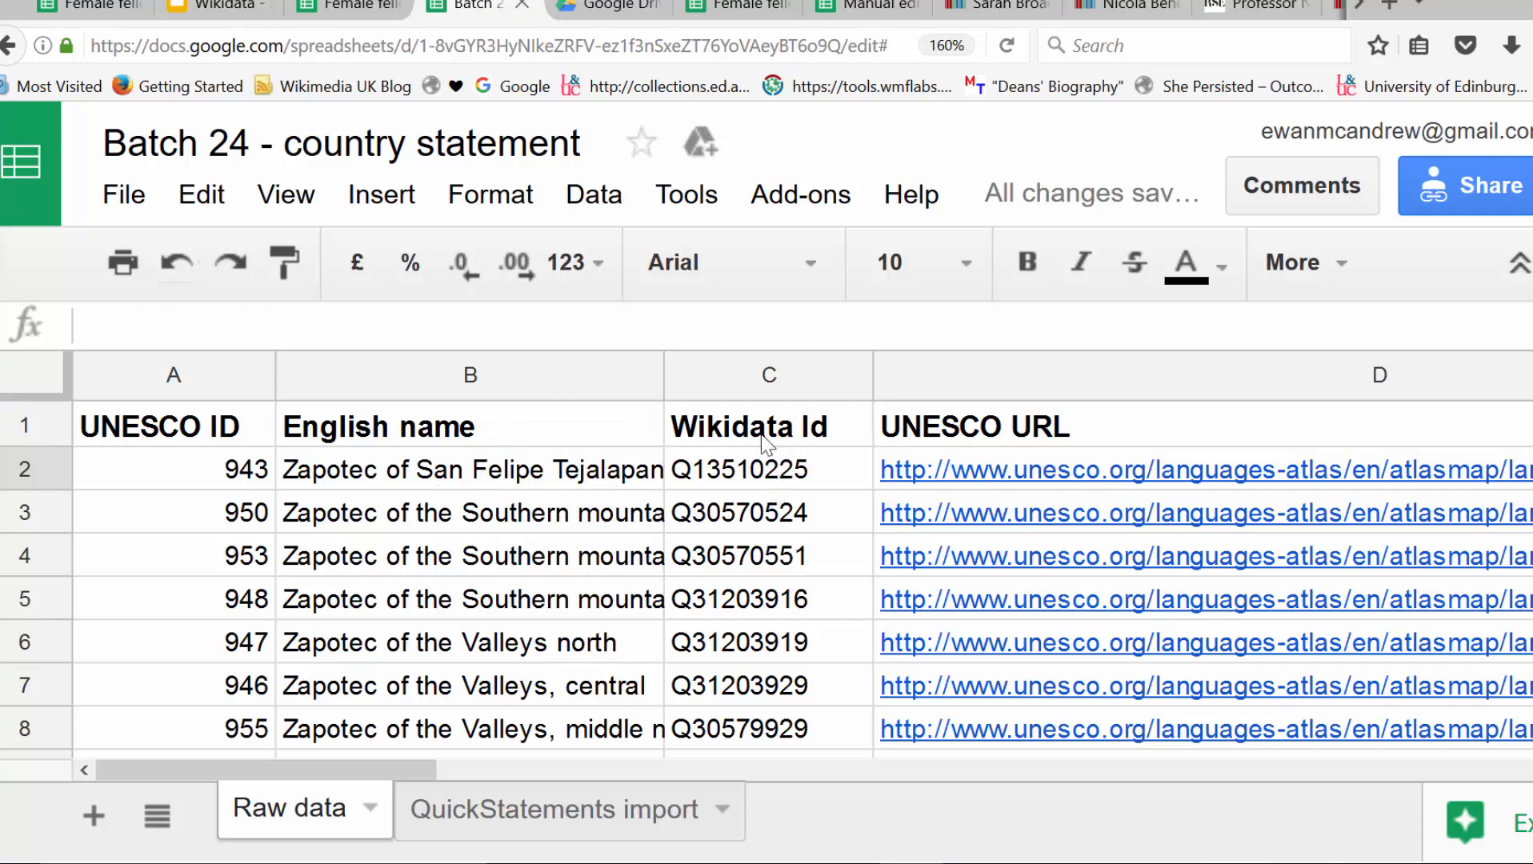
- Review the Wikidata Id column and the Country entries, all Mexico, with empty Country Wikidata Id
drag(772, 480, 766, 443)
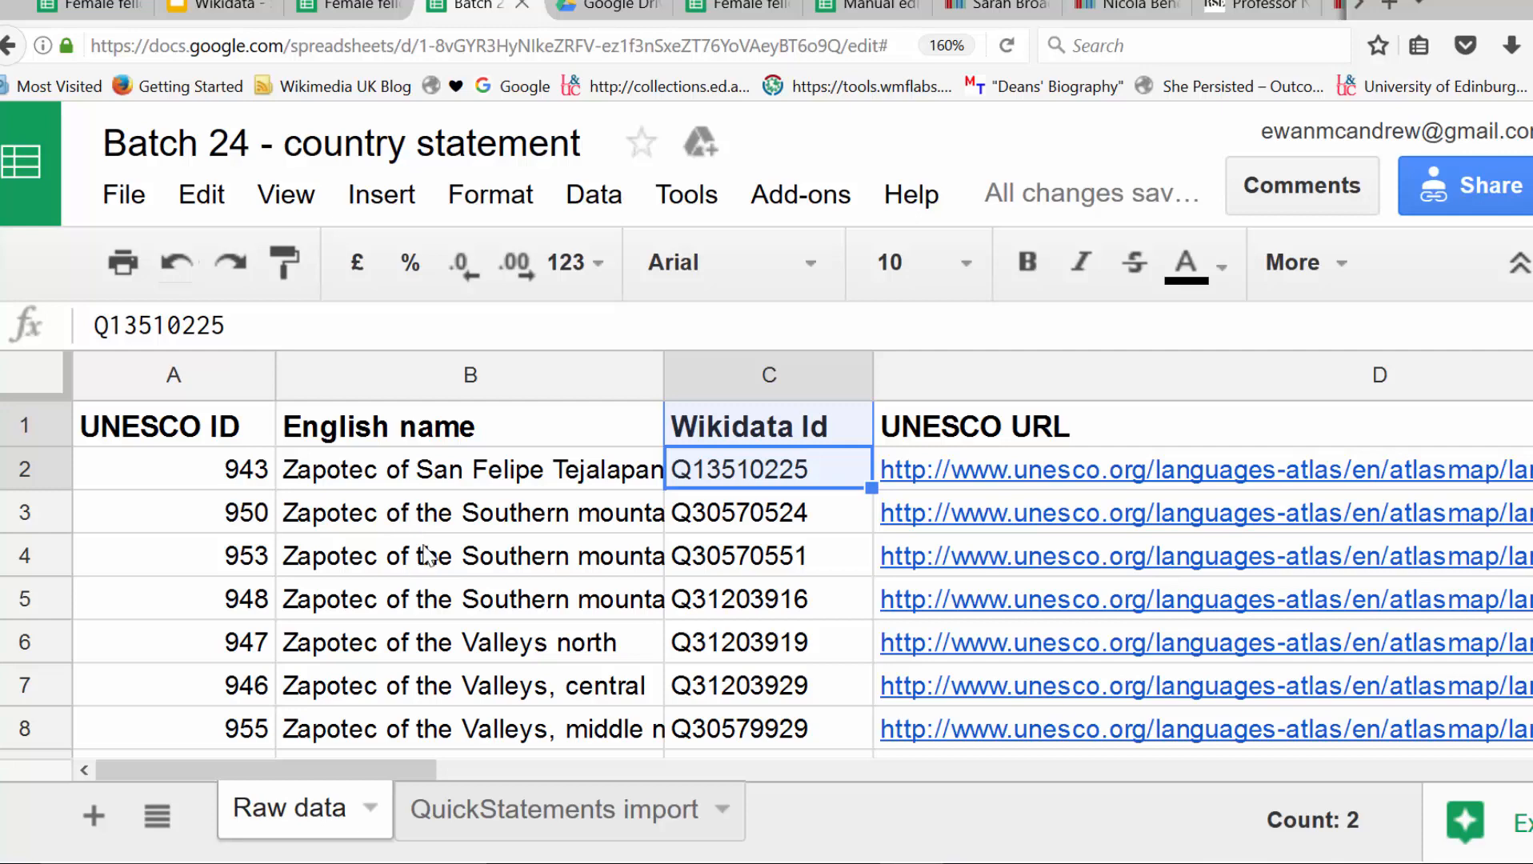
mouse_move(368, 779)
mouse_down()
mouse_move(484, 797)
mouse_move(634, 778)
mouse_up()
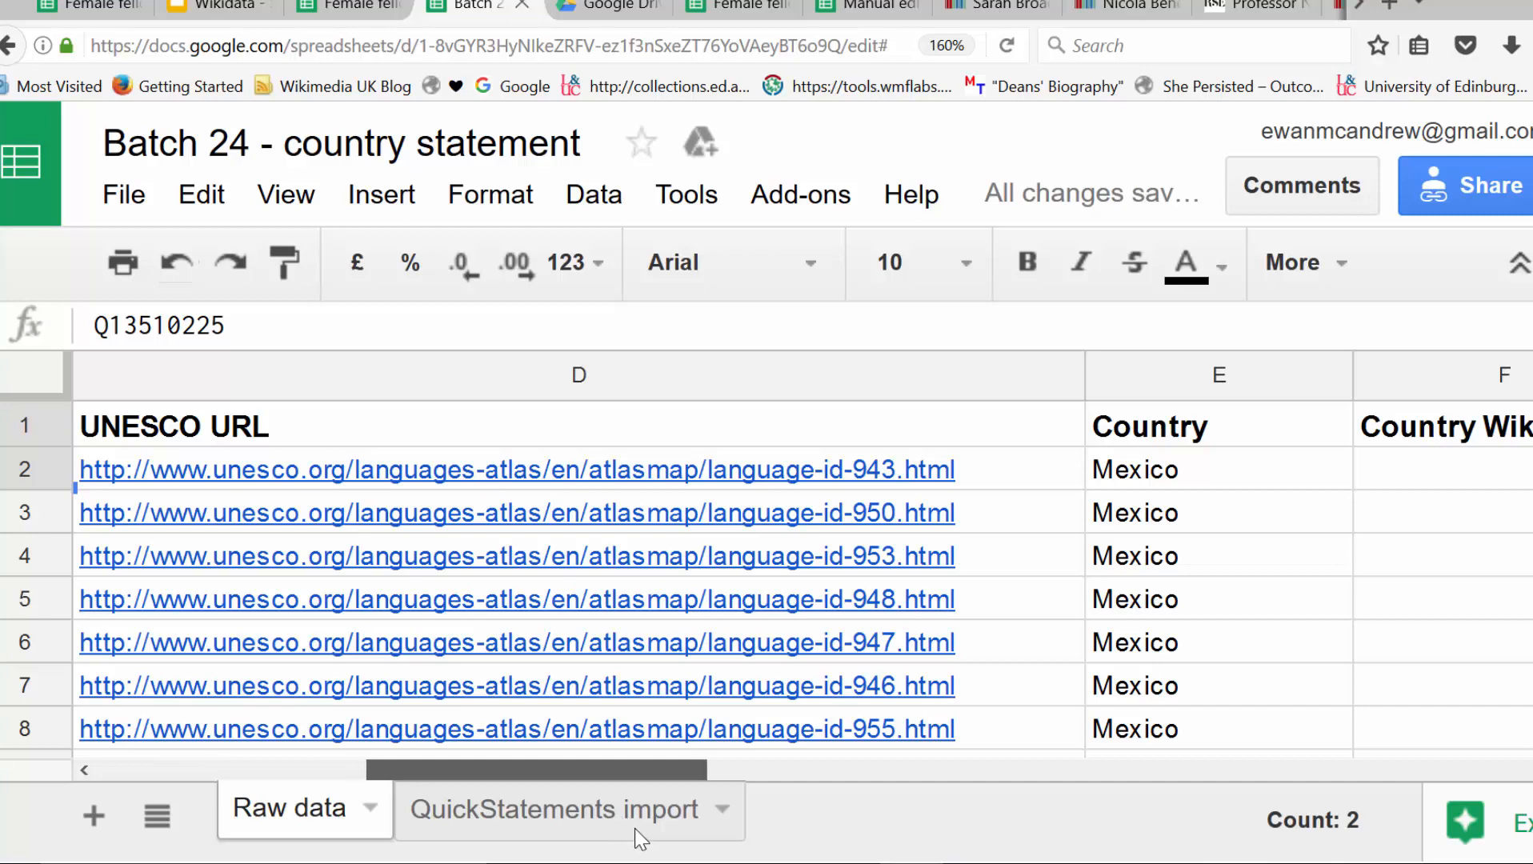
mouse_move(632, 772)
mouse_down()
mouse_move(959, 772)
mouse_move(491, 772)
mouse_up()
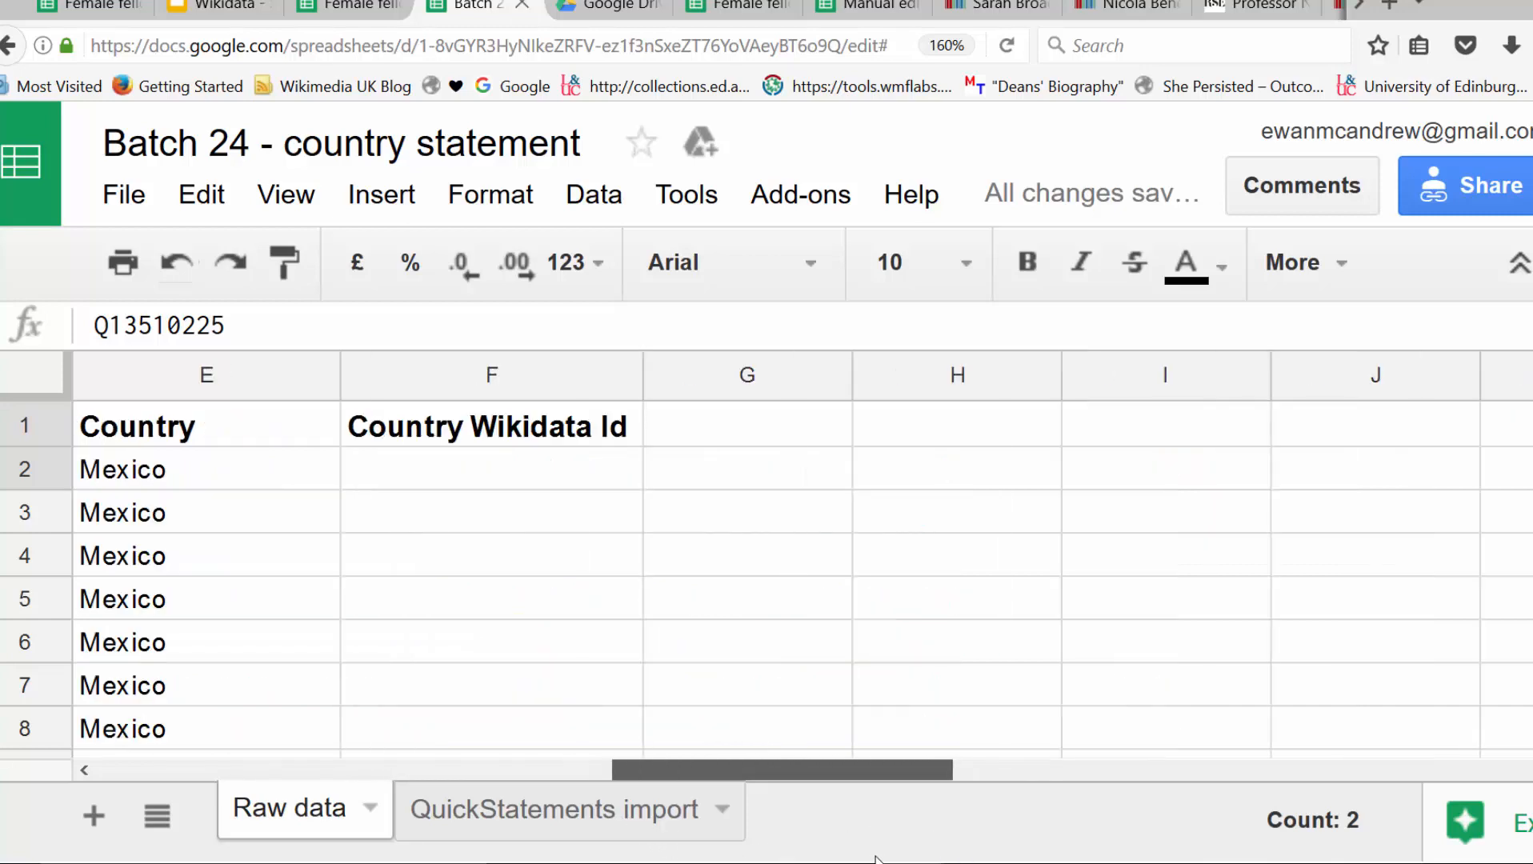
click(1175, 509)
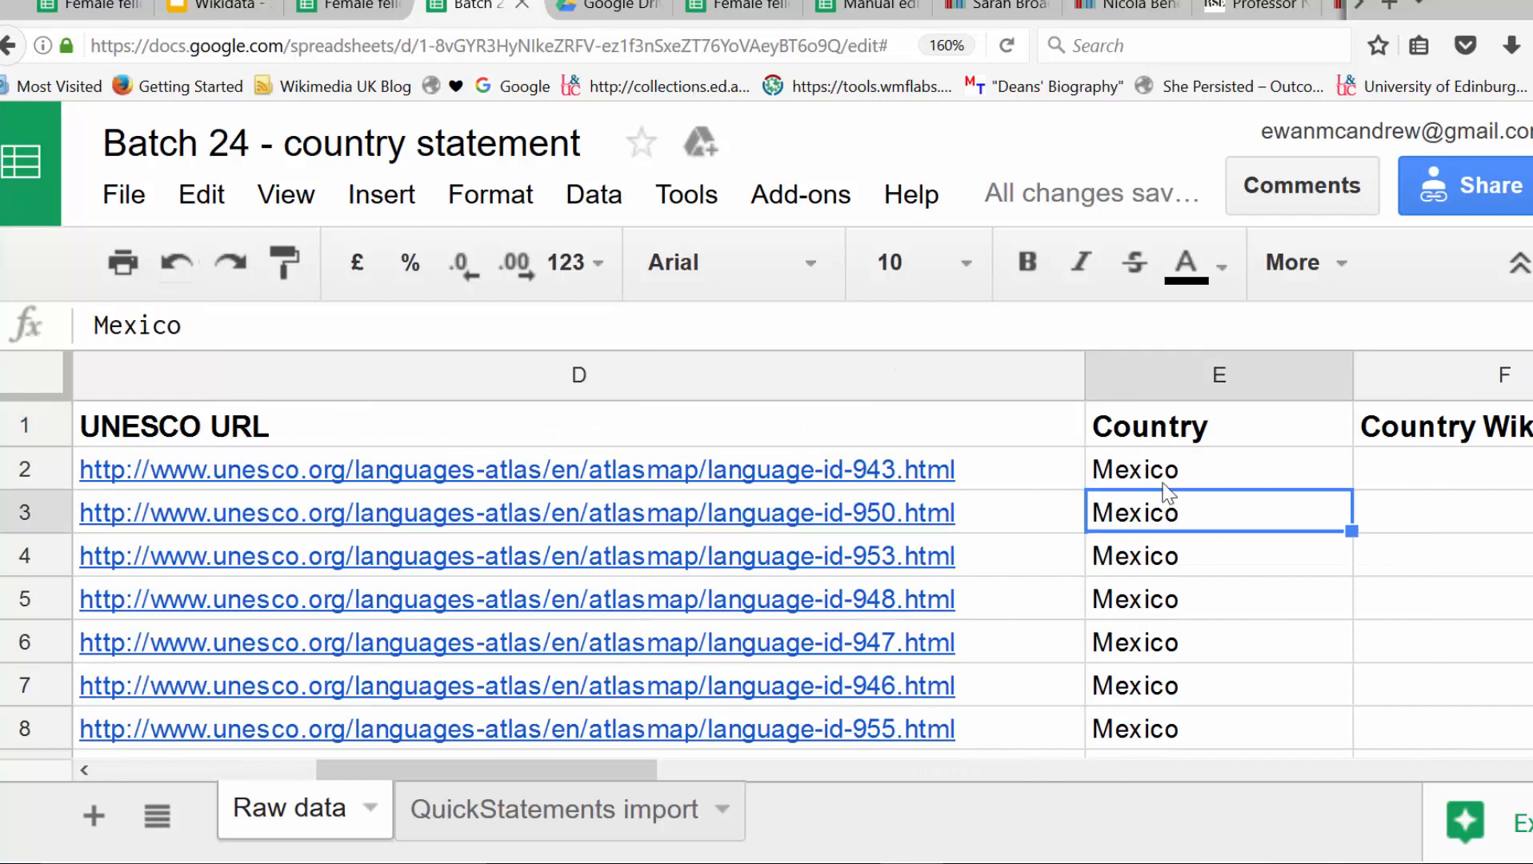
click(1170, 473)
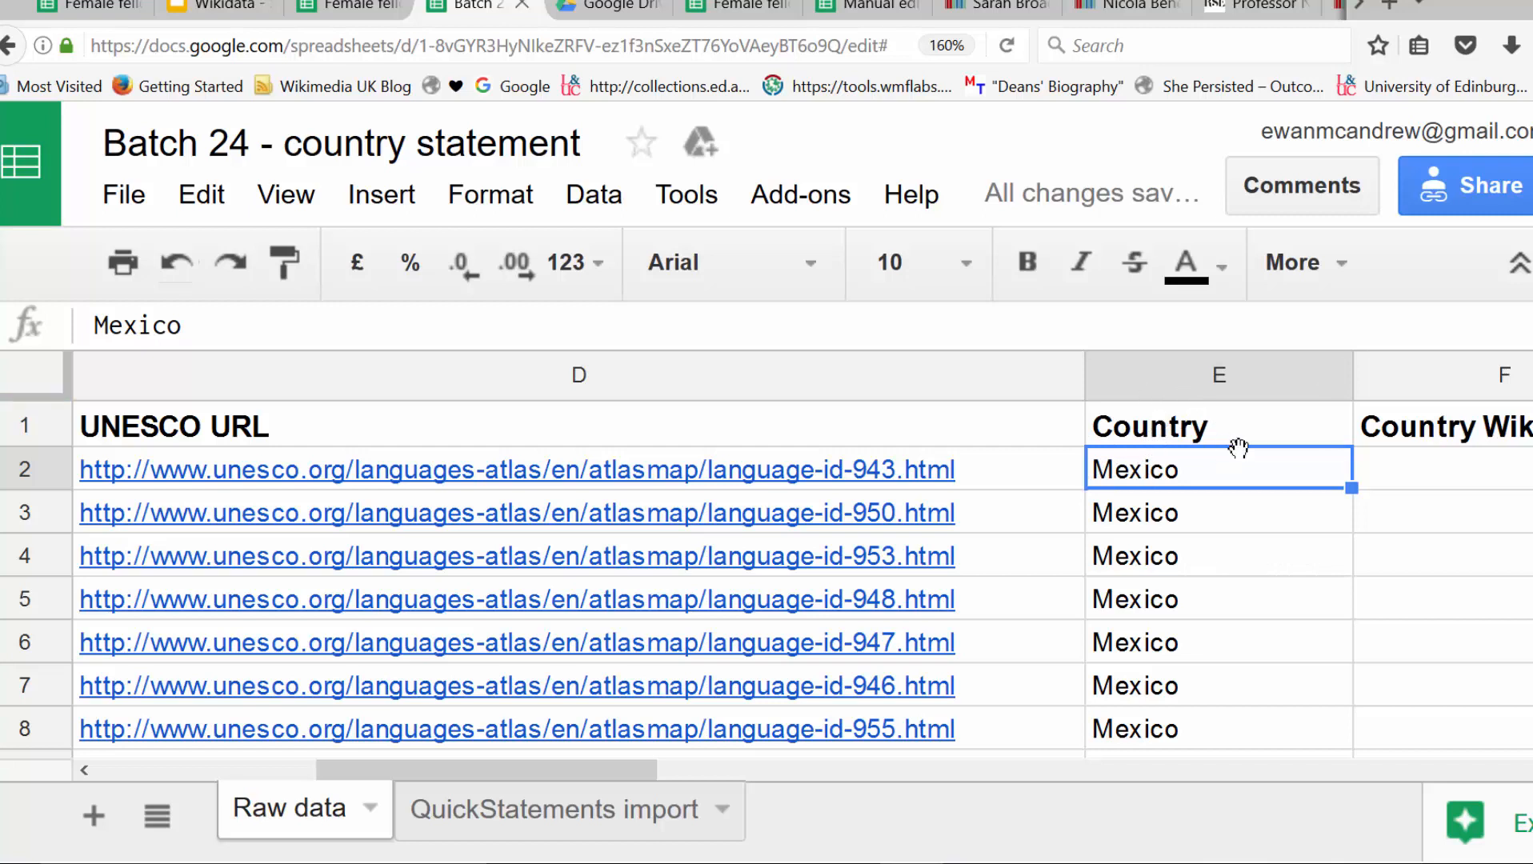
- Enter =WIKIDATAQID(E2) in F2 so Mexico resolves to its Q-id
click(1383, 475)
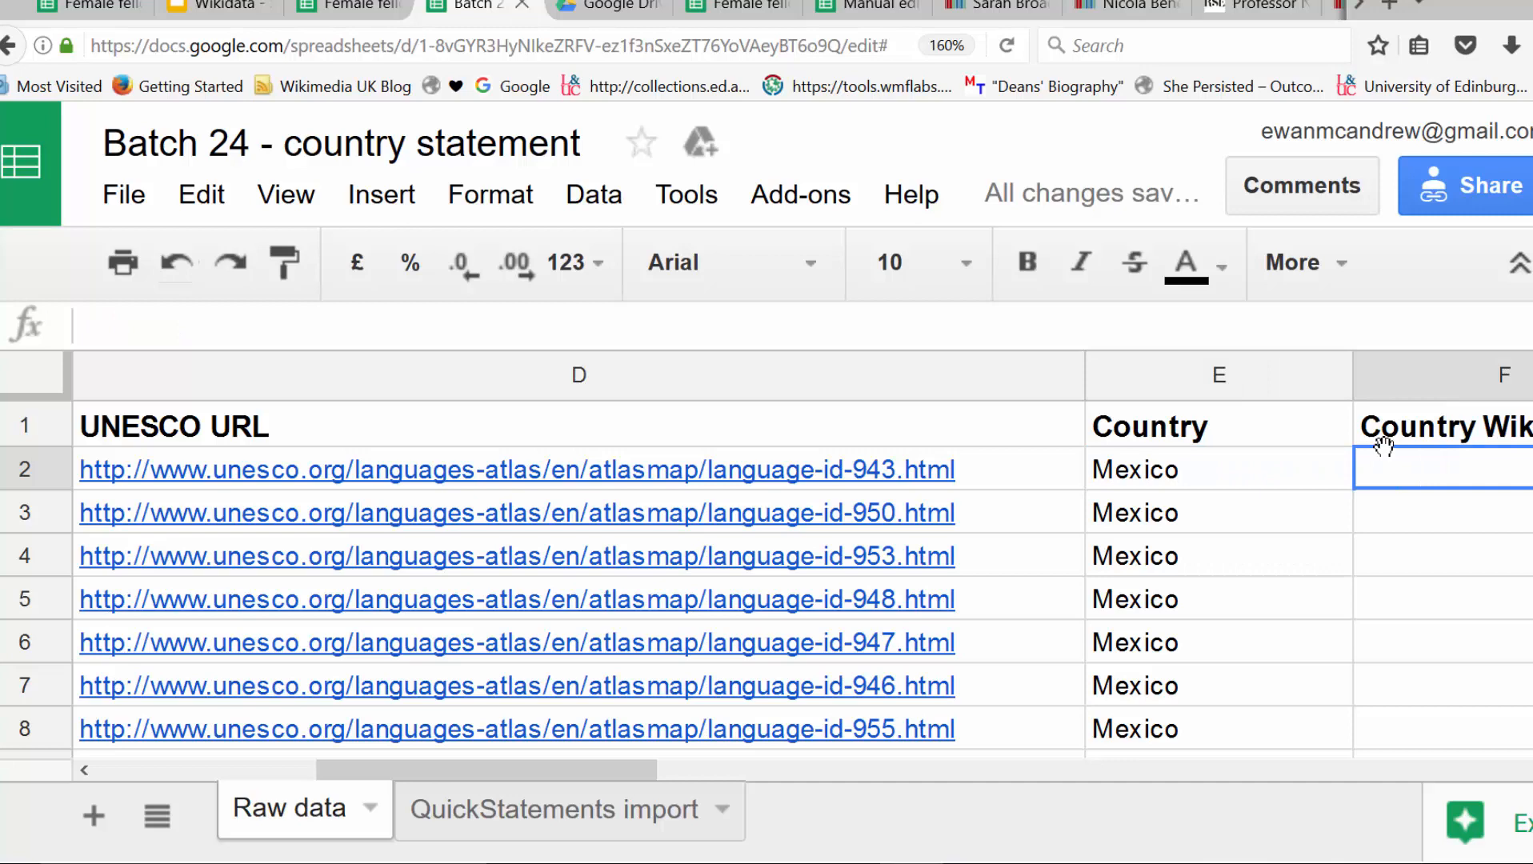
text(=)
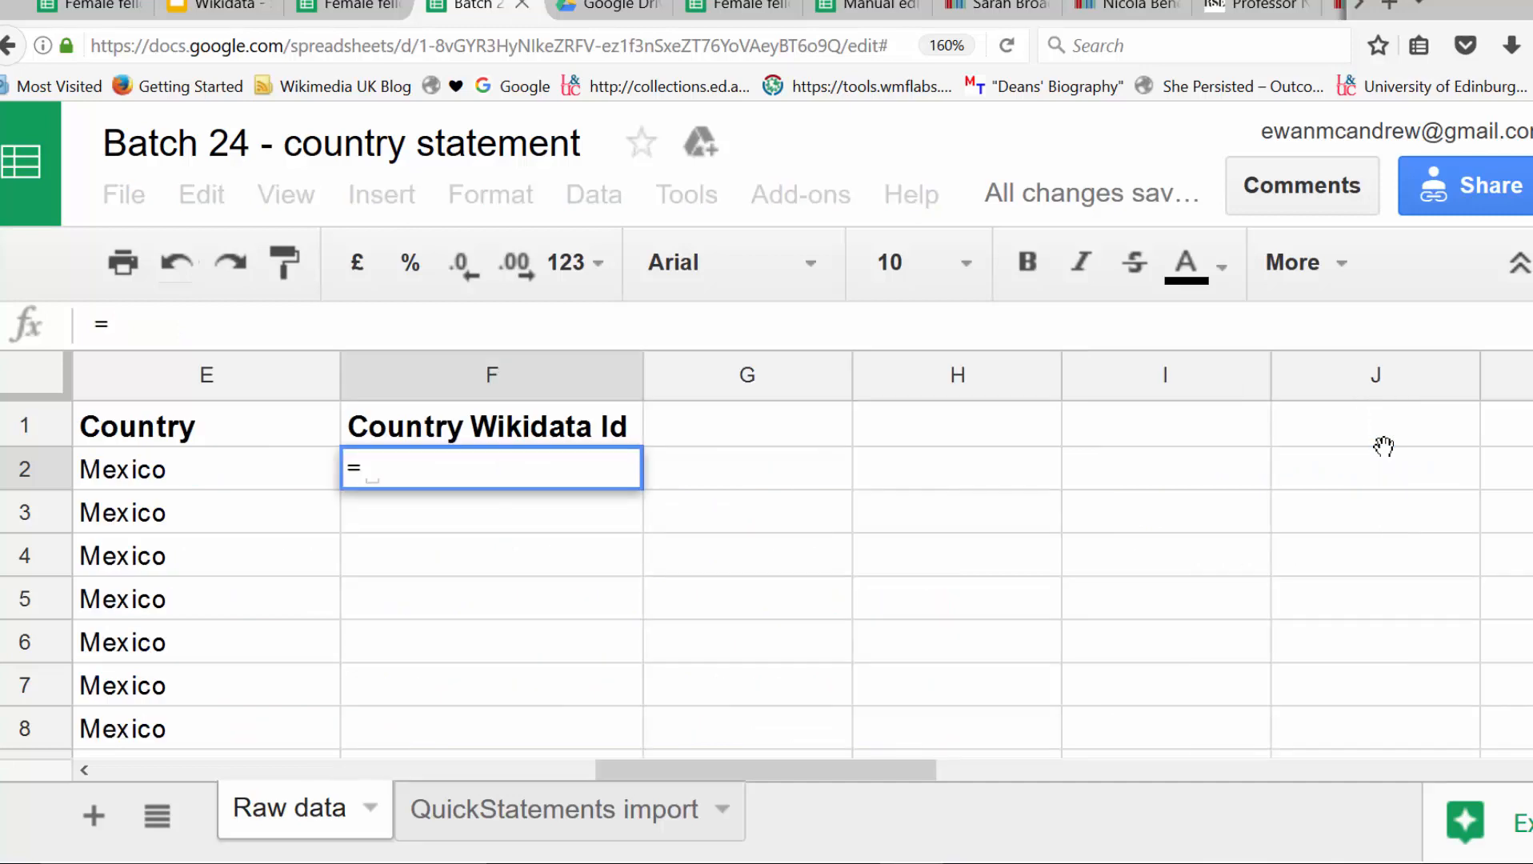
text(wiki)
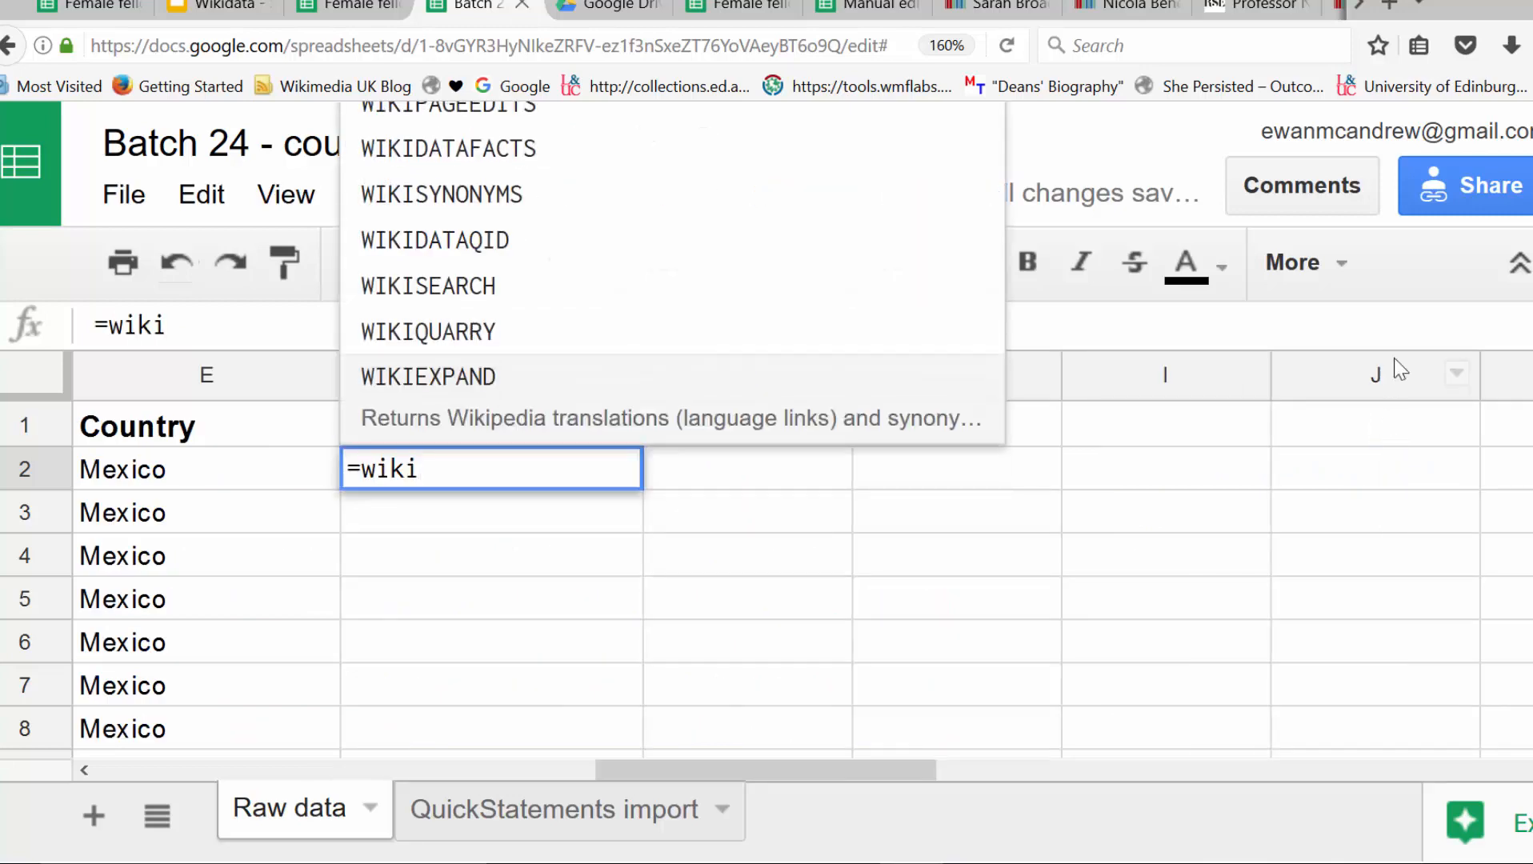
text(dat)
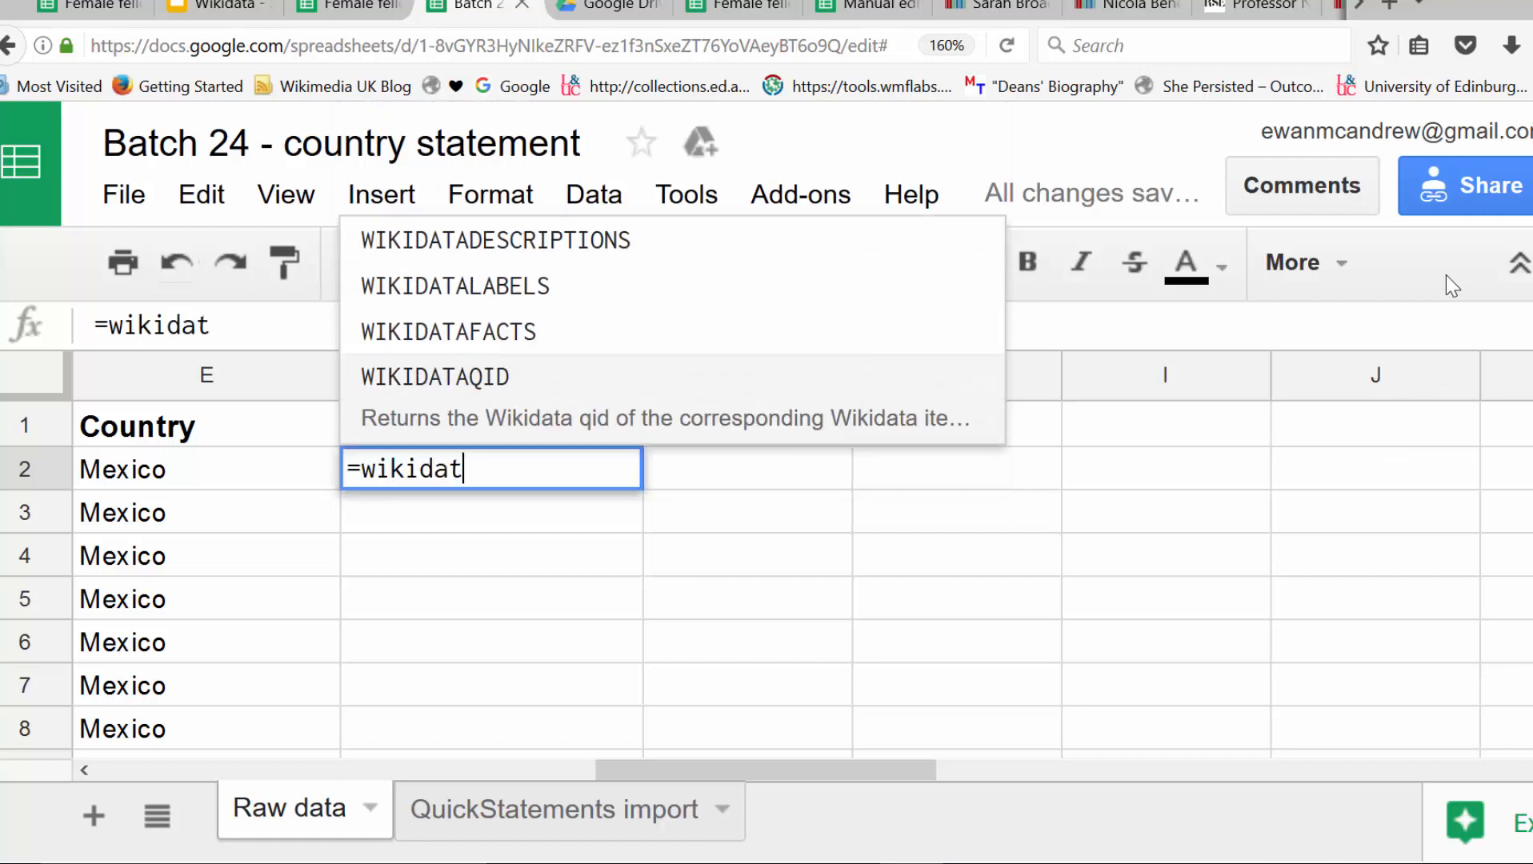
text(a)
click(764, 417)
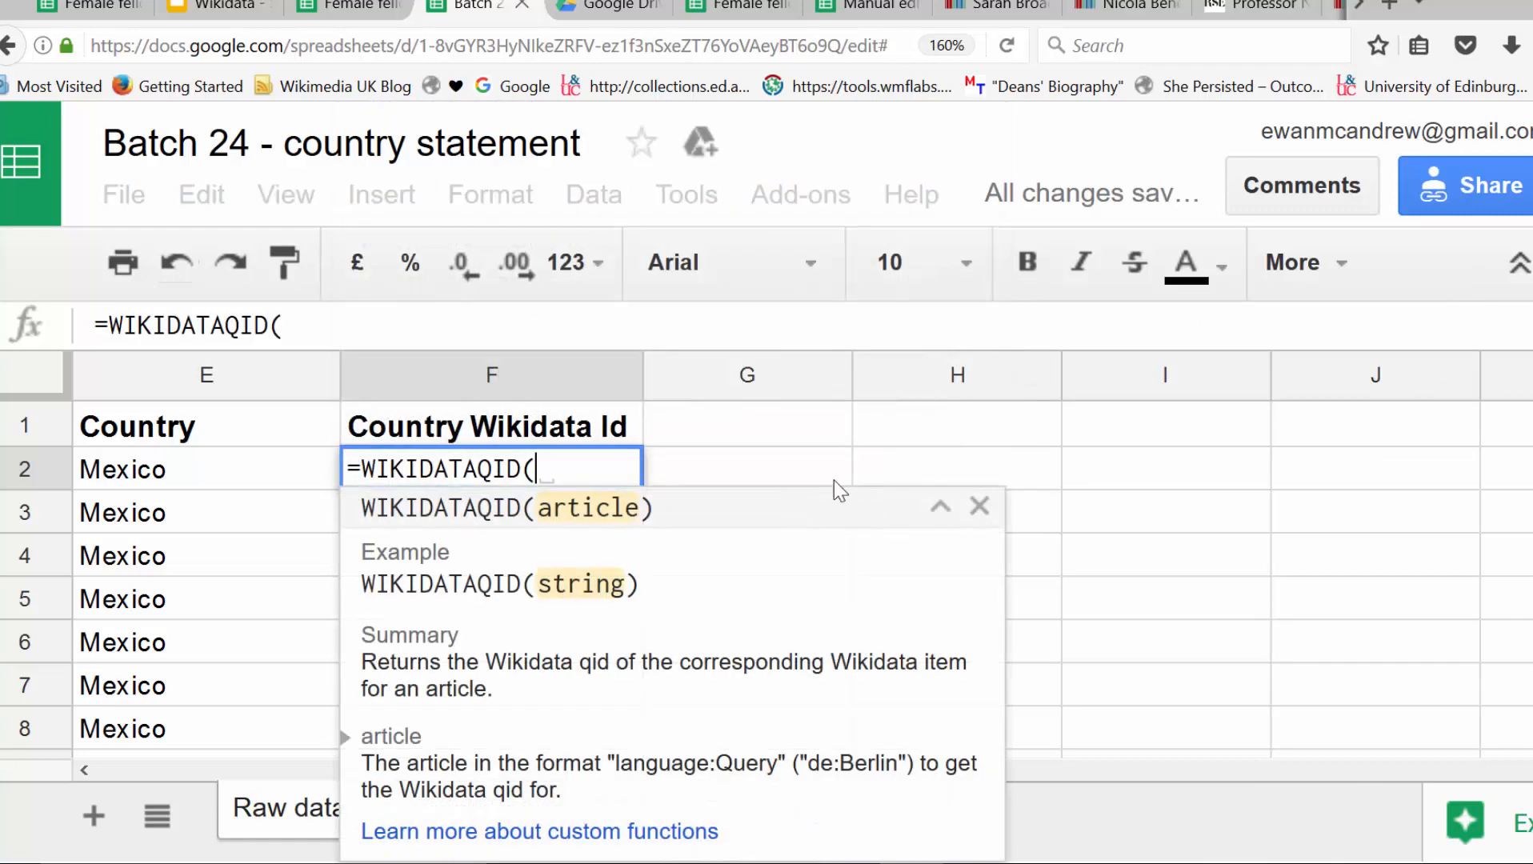
click(153, 476)
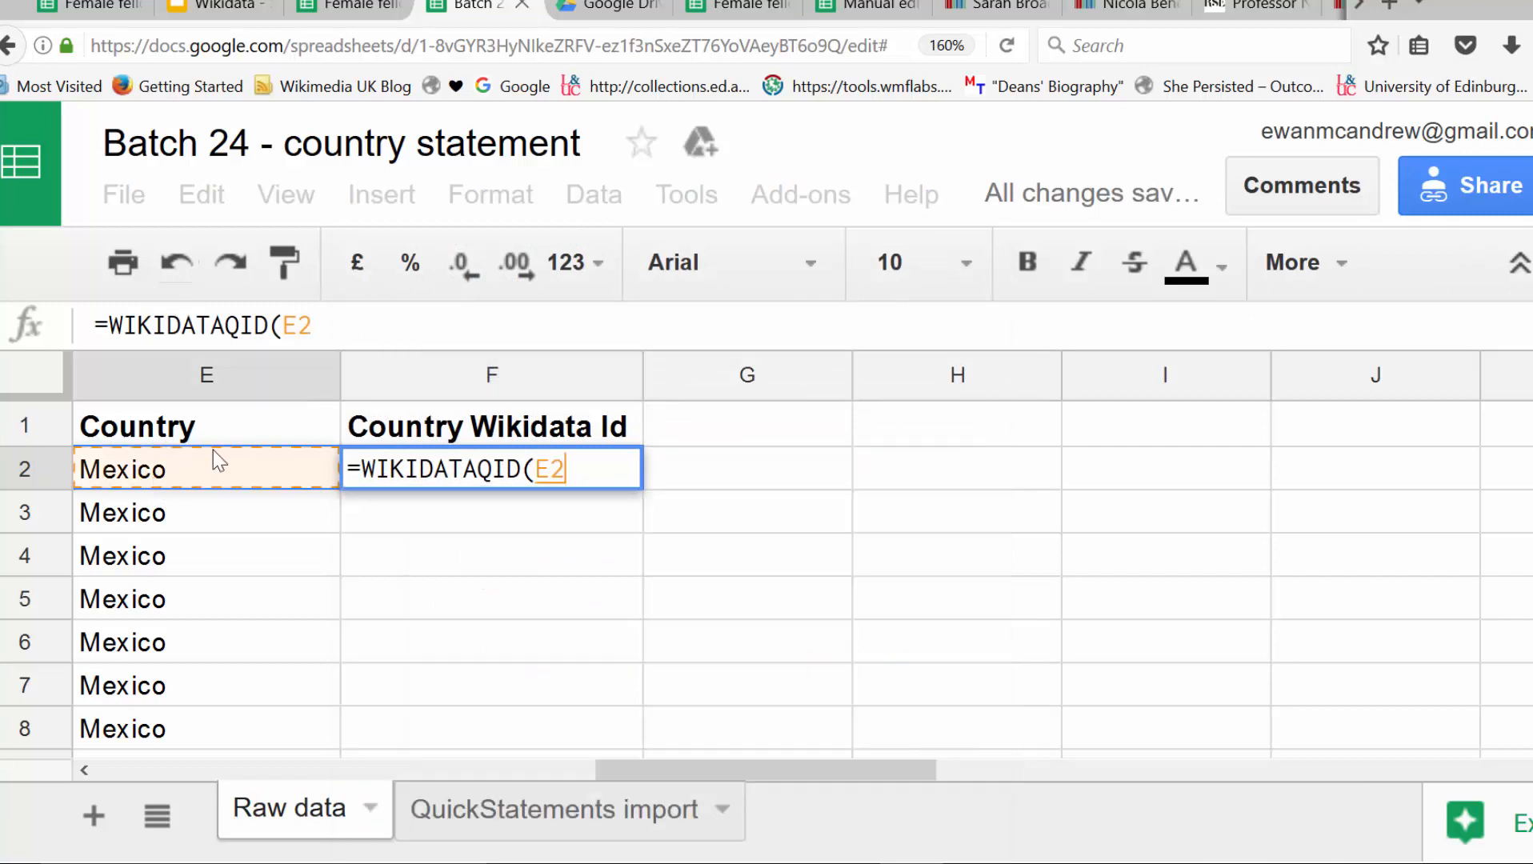
text())
key(Return)
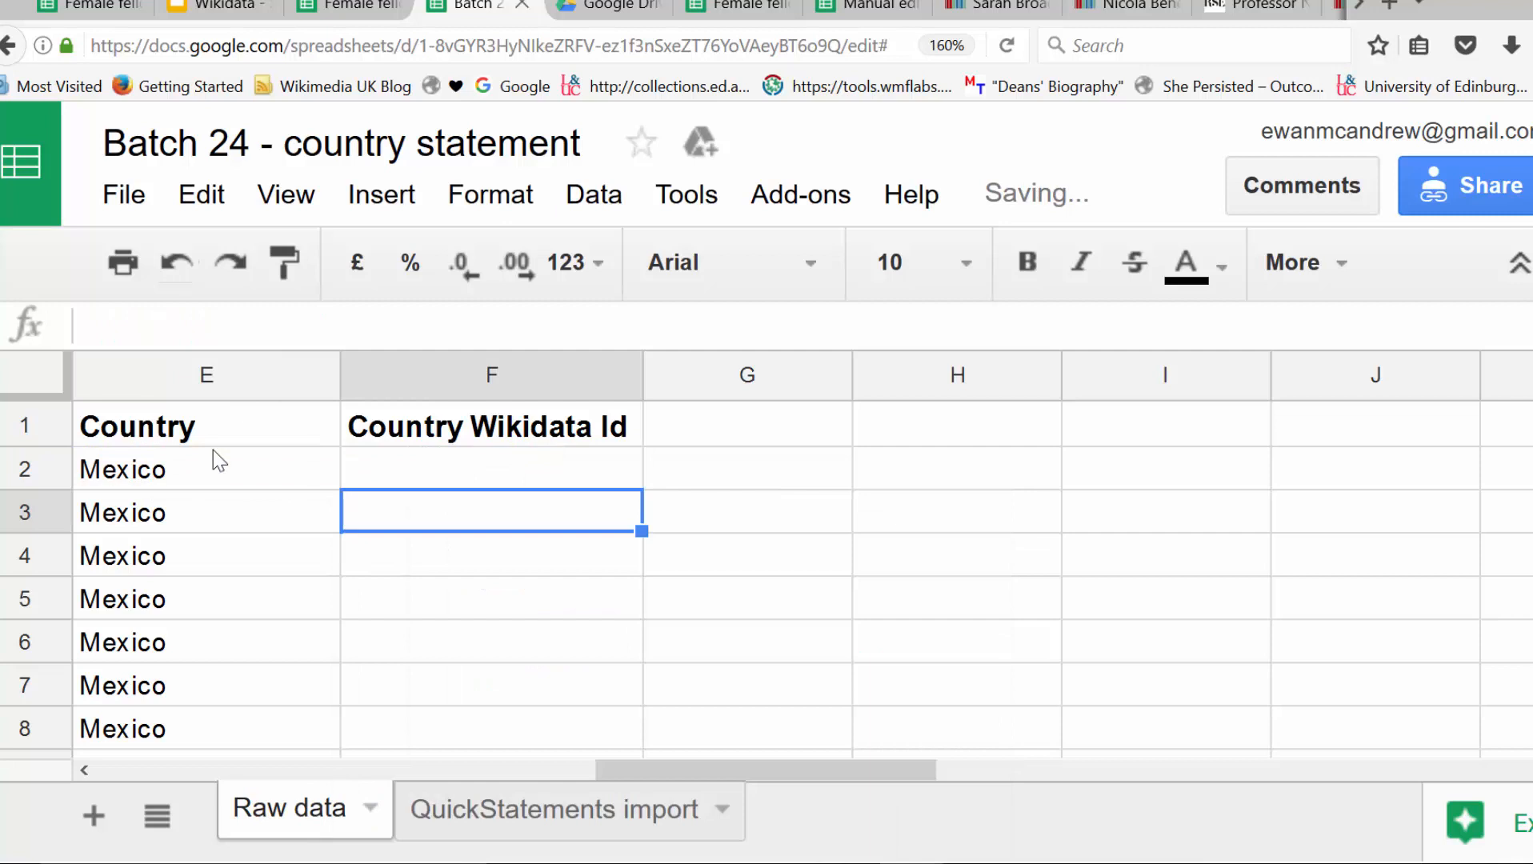
- Copy the Q-id formula from F2 down through F3:F31 for every row's country
click(433, 478)
key(ctrl+c)
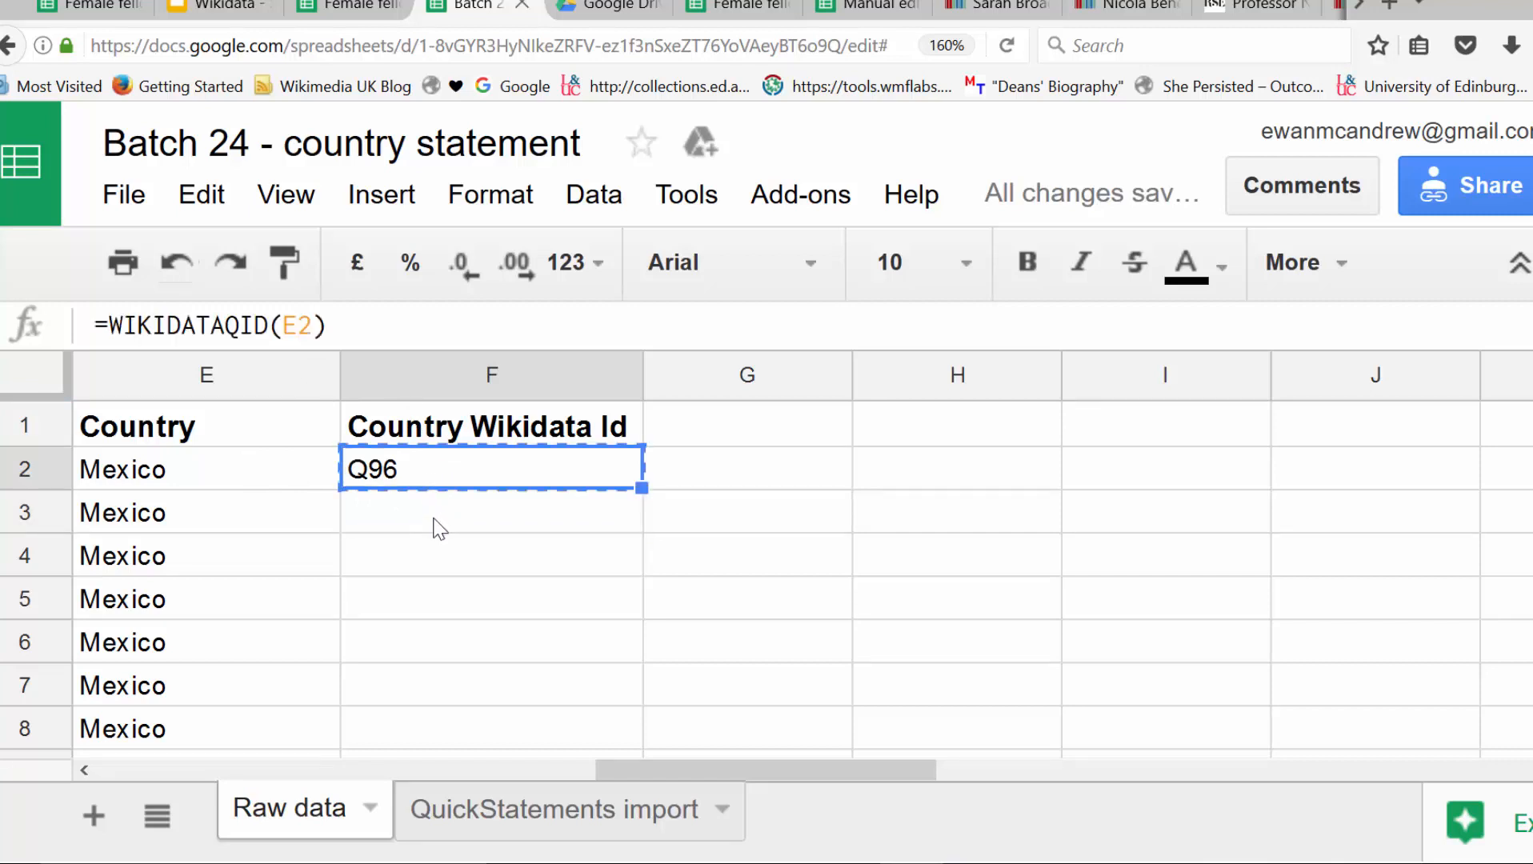
mouse_move(437, 512)
mouse_down()
mouse_move(445, 711)
mouse_move(442, 435)
mouse_up()
key(ctrl+v)
scroll(492, 509, up, 4)
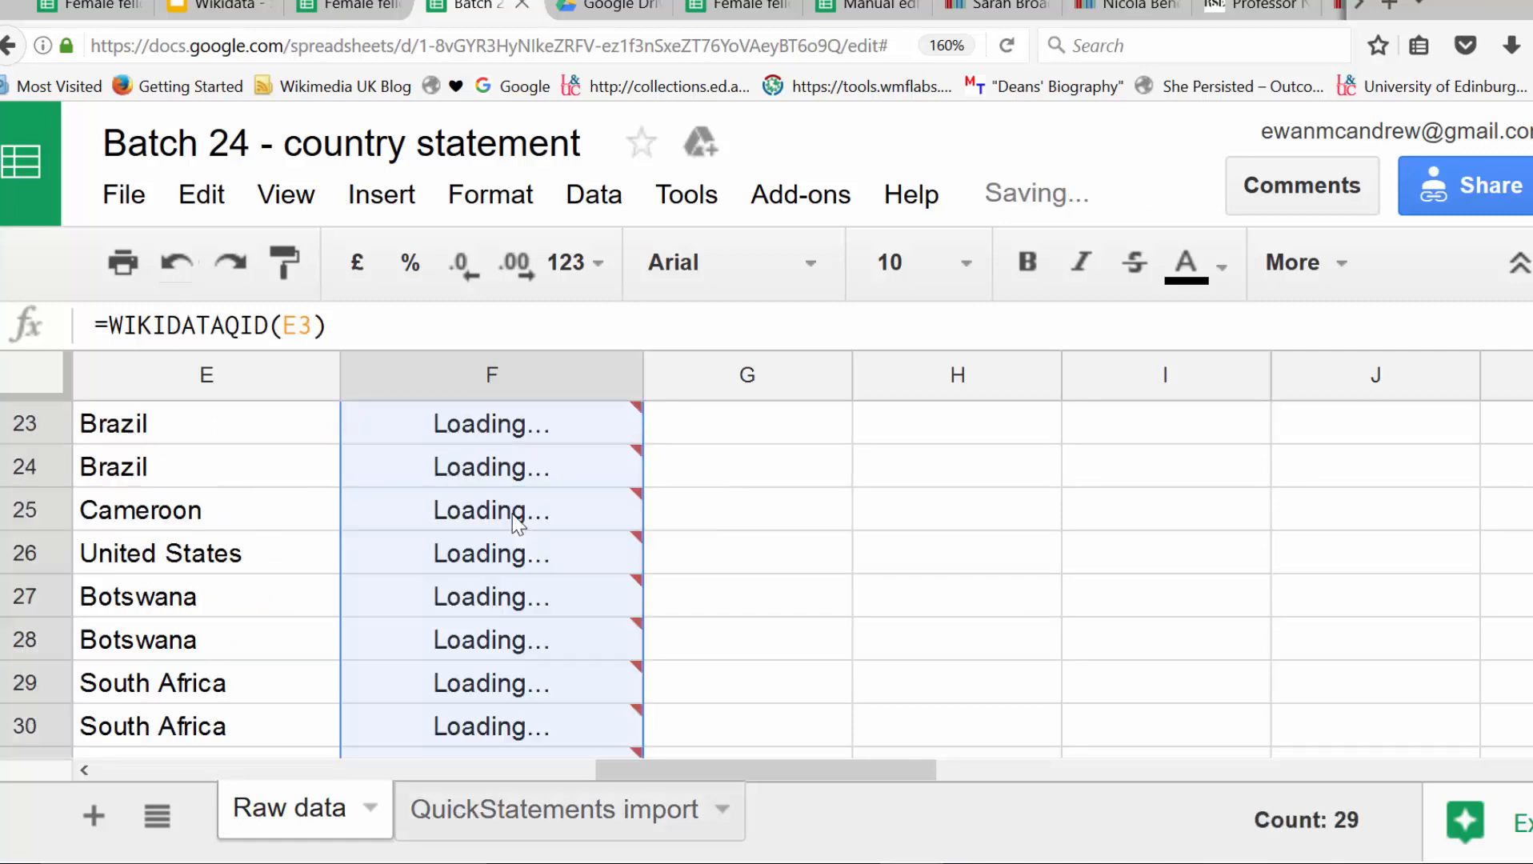
scroll(492, 509, up, 2)
scroll(491, 508, up, 6)
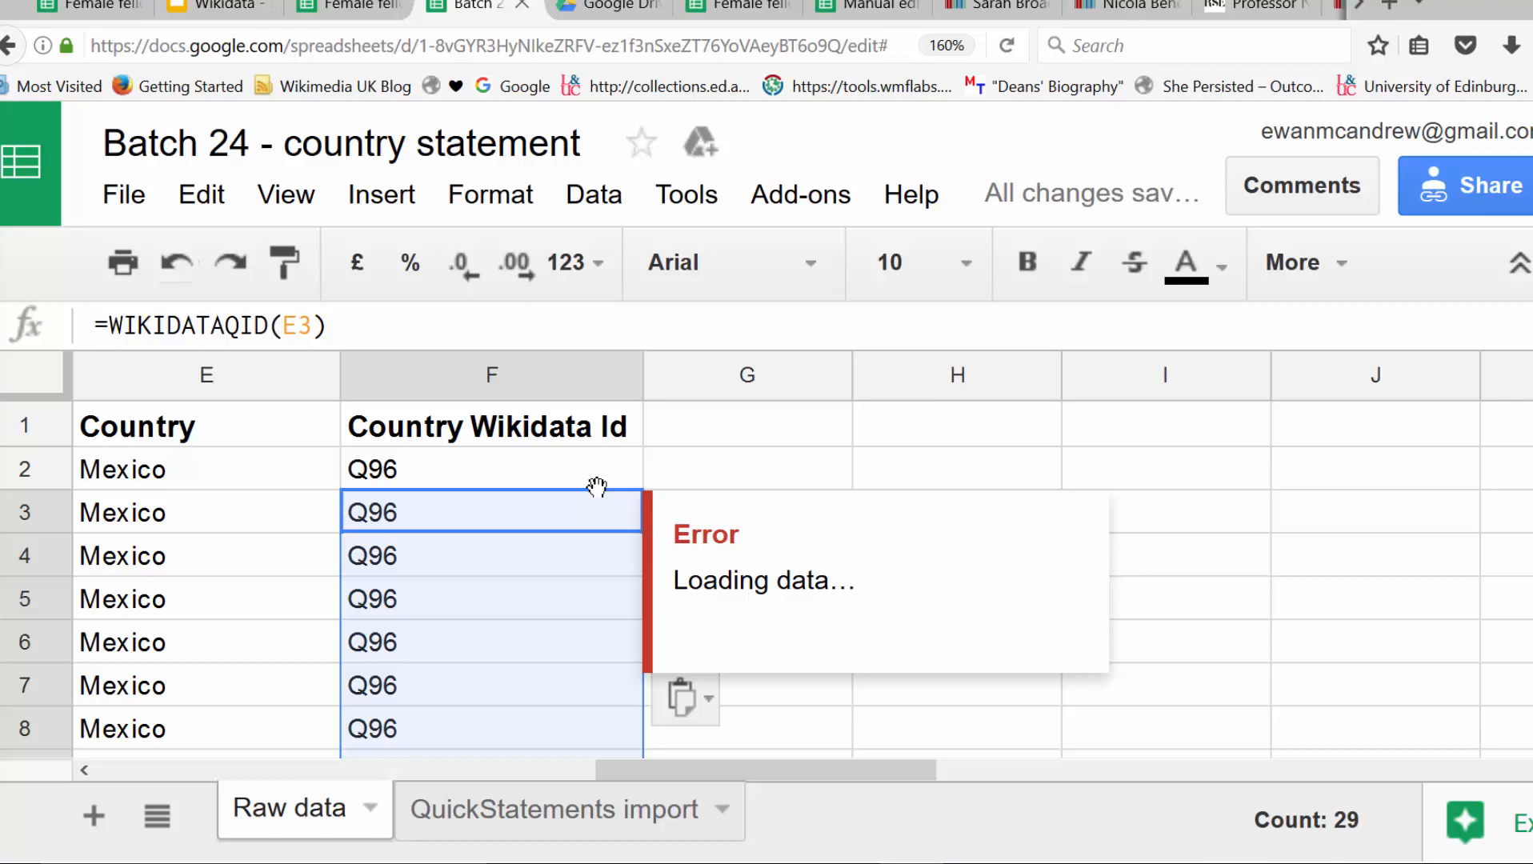
scroll(501, 524, down, 3)
scroll(501, 524, down, 2)
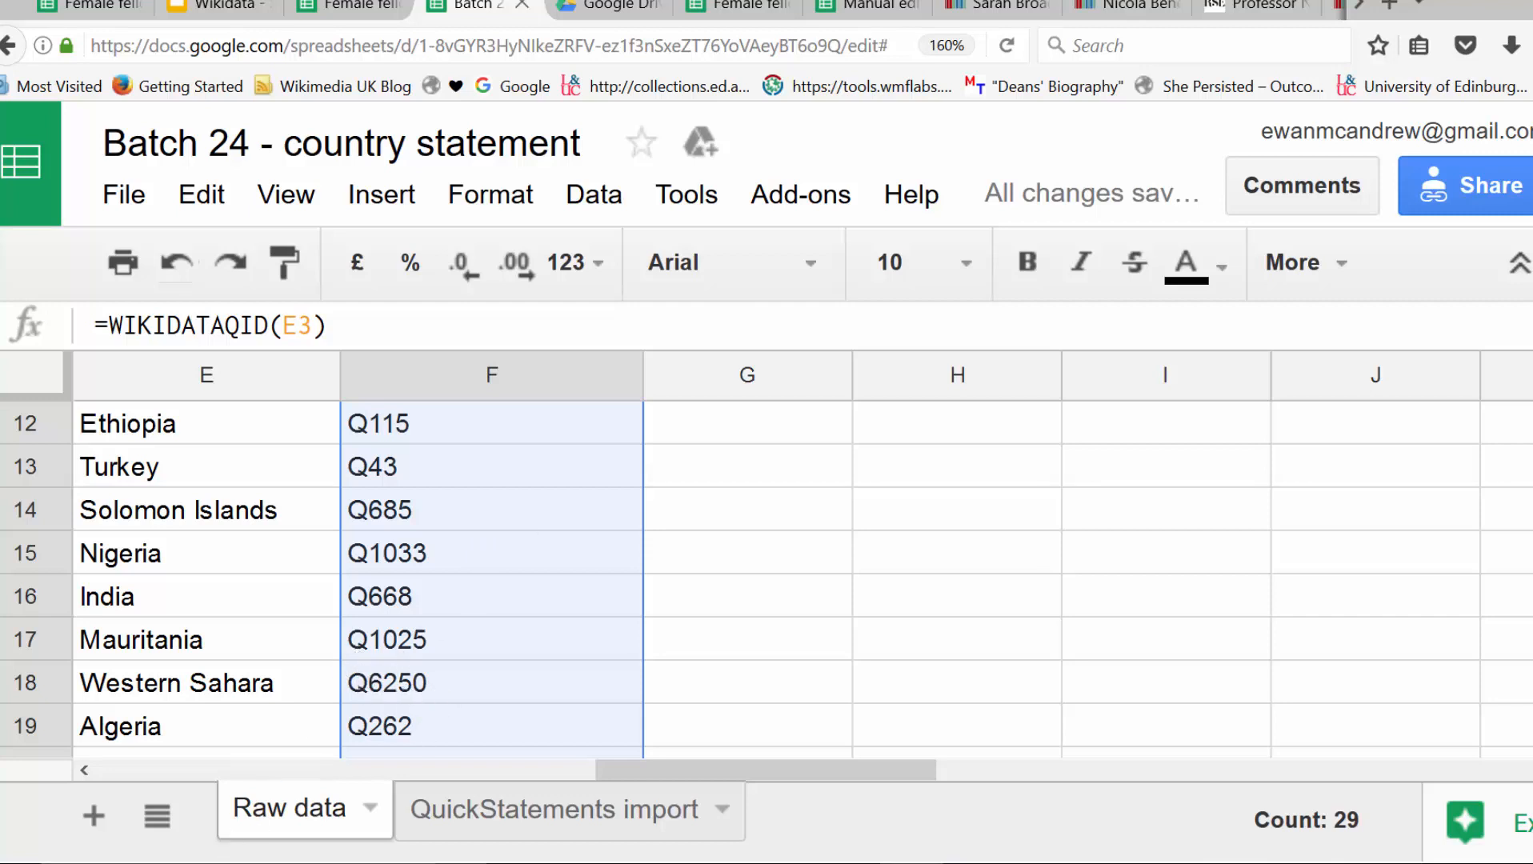
- Switch to the QuickStatements import sheet, zoom out and look over the first statement rows
click(441, 809)
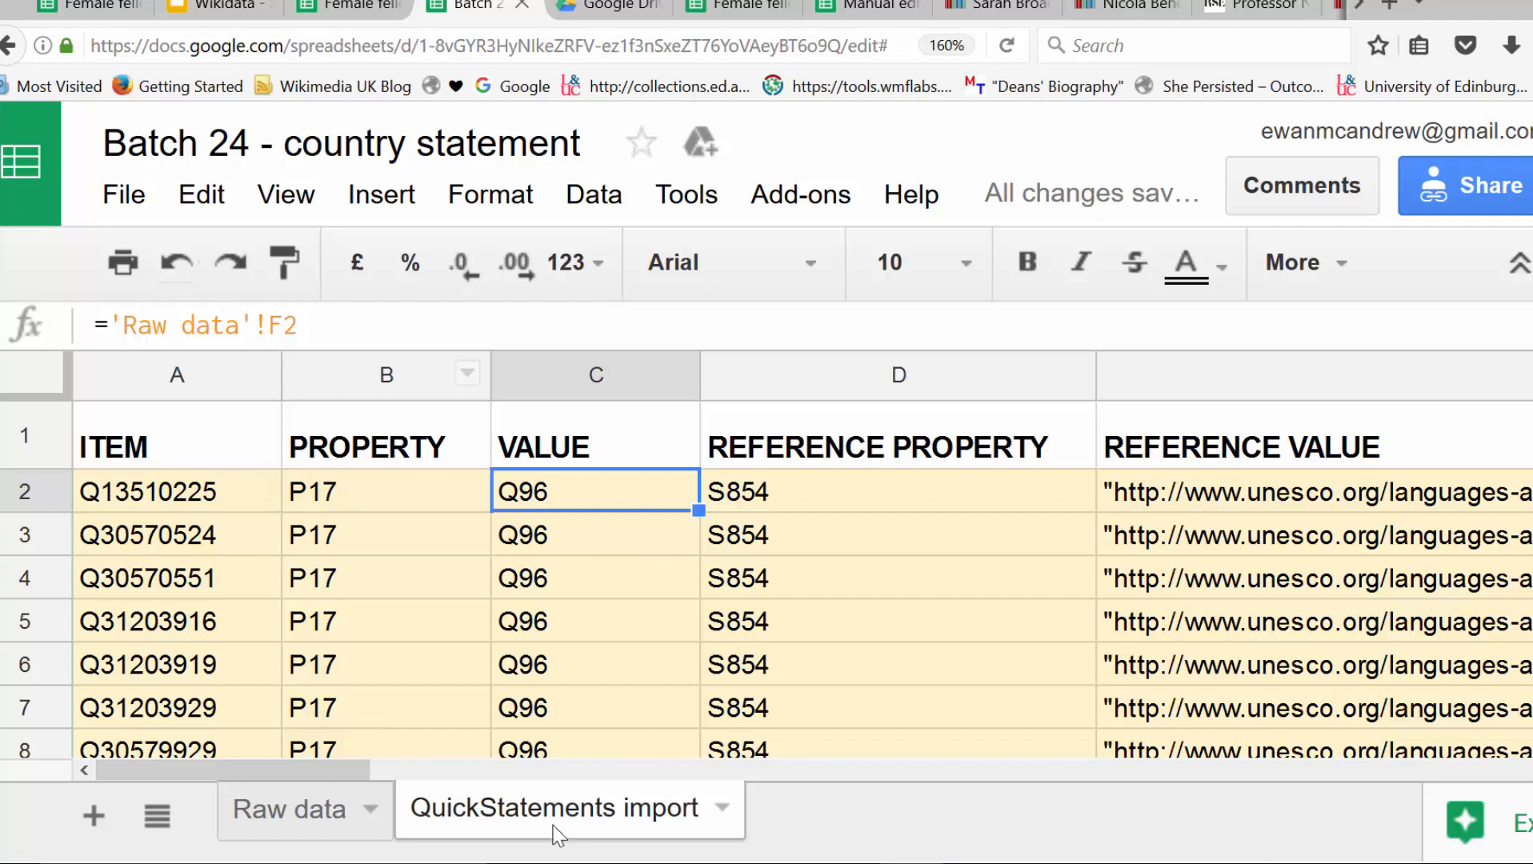
mouse_move(172, 502)
mouse_down()
mouse_move(222, 493)
mouse_move(1294, 602)
mouse_up()
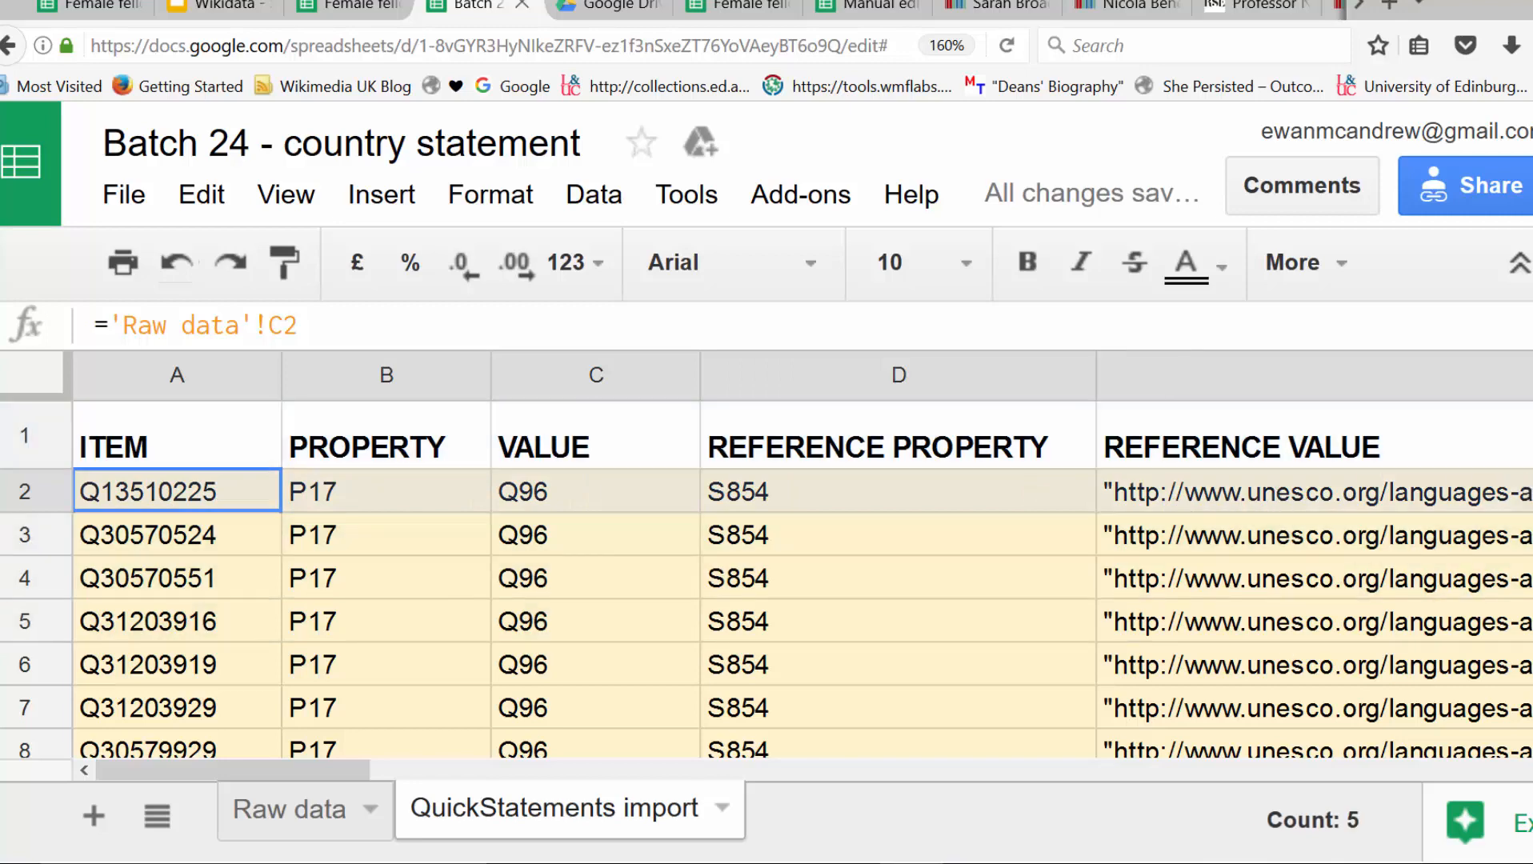
mouse_move(1294, 602)
mouse_down()
mouse_move(1293, 492)
mouse_move(54, 535)
mouse_move(411, 539)
mouse_up()
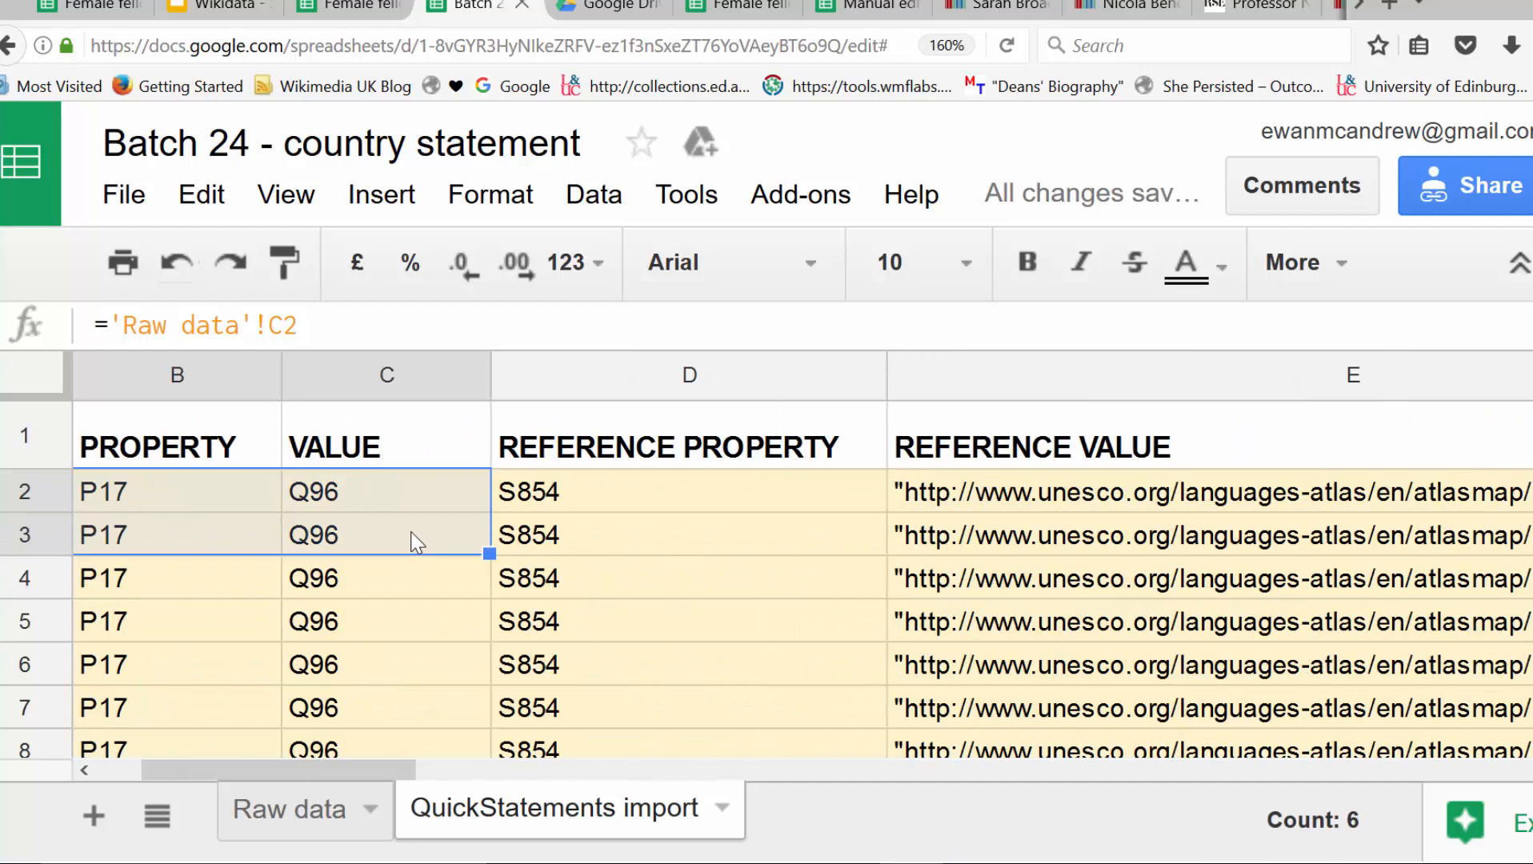
key(ctrl+minus)
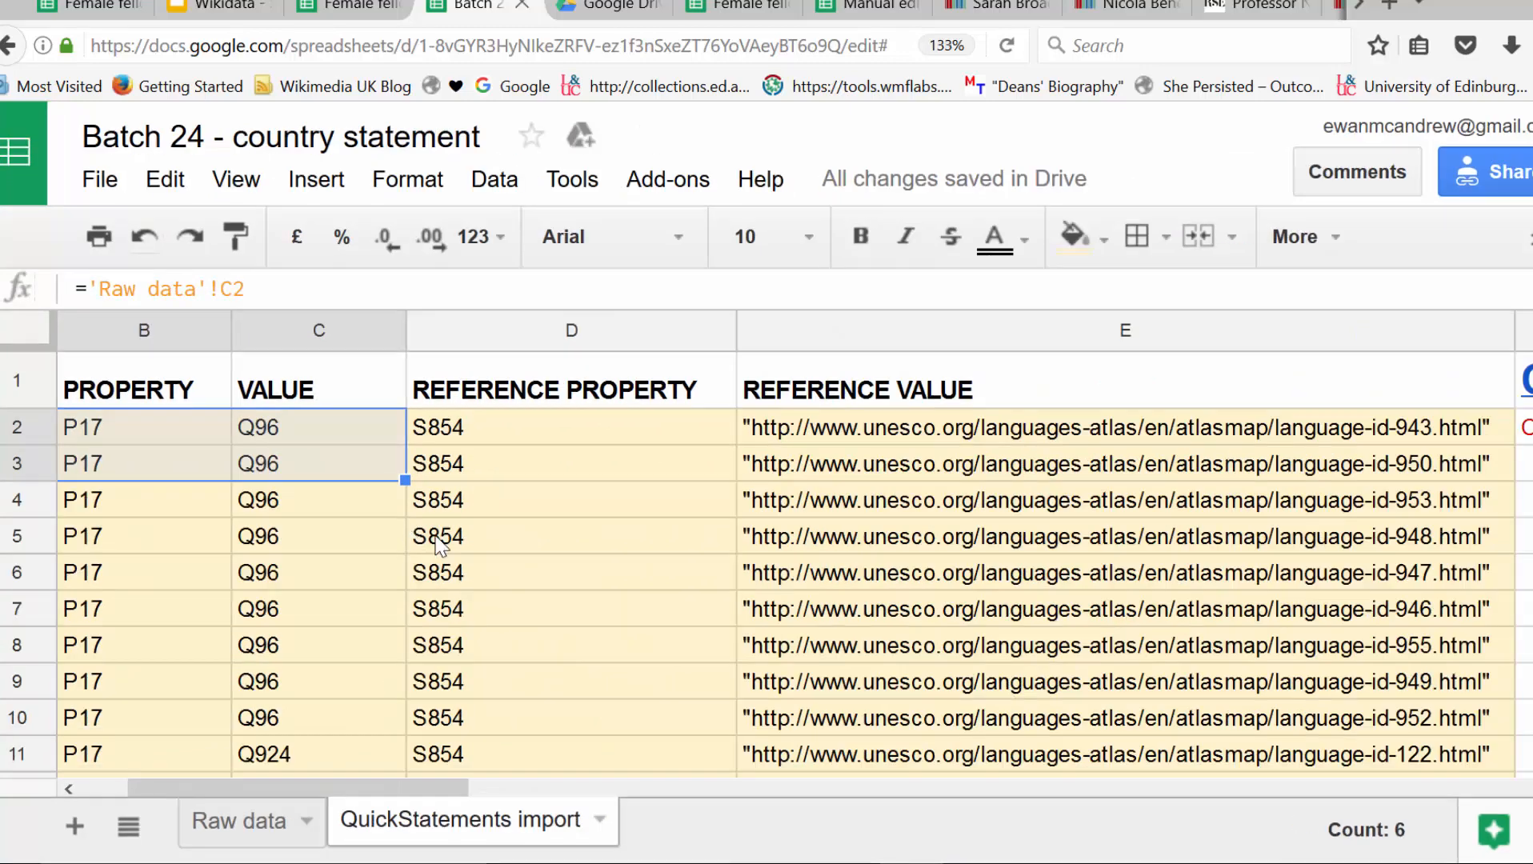
click(111, 422)
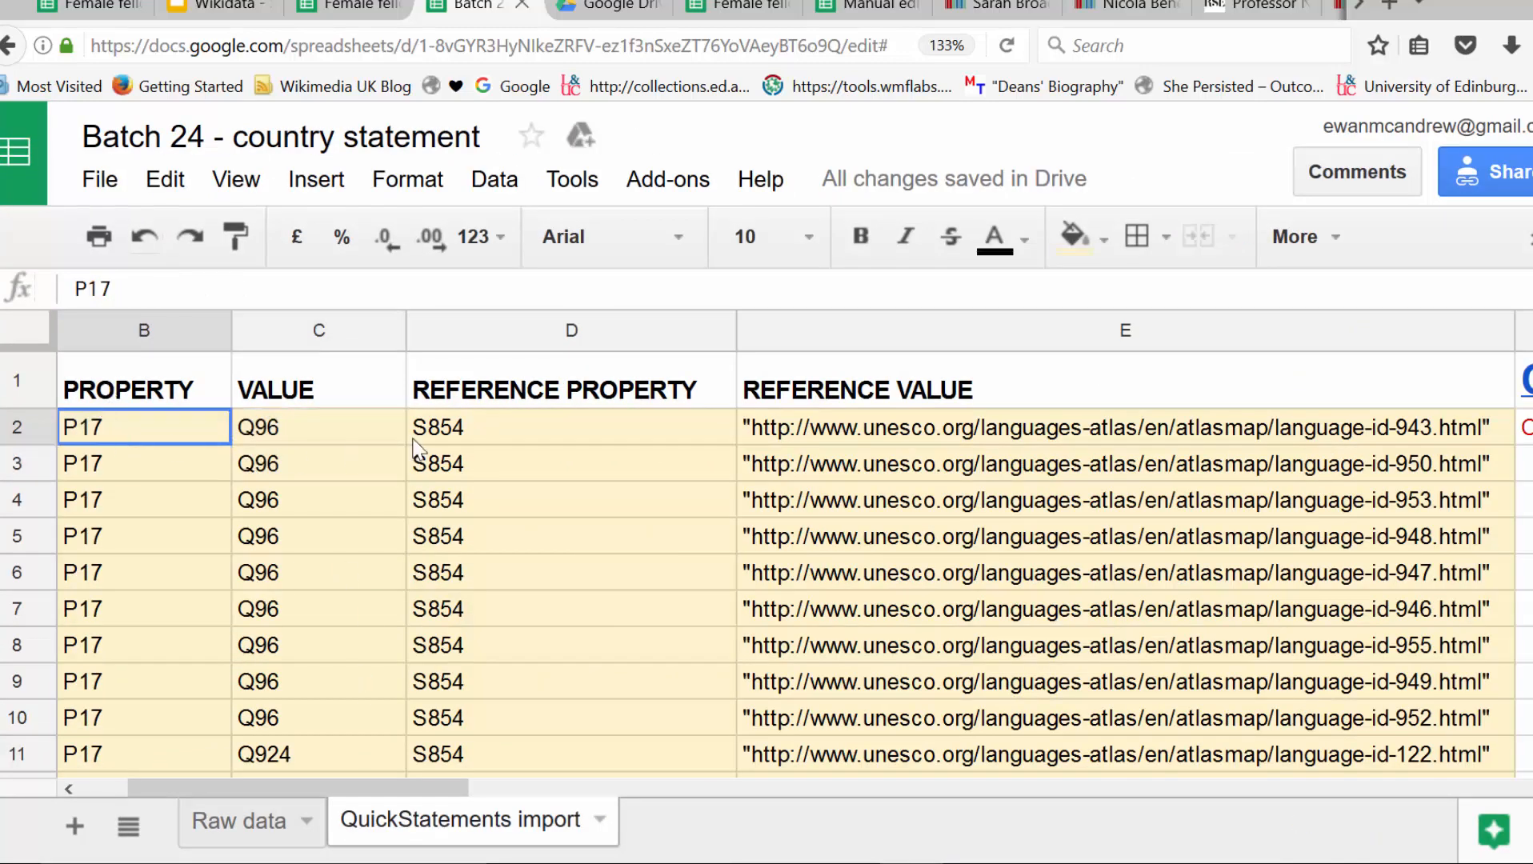
shift+click(1115, 527)
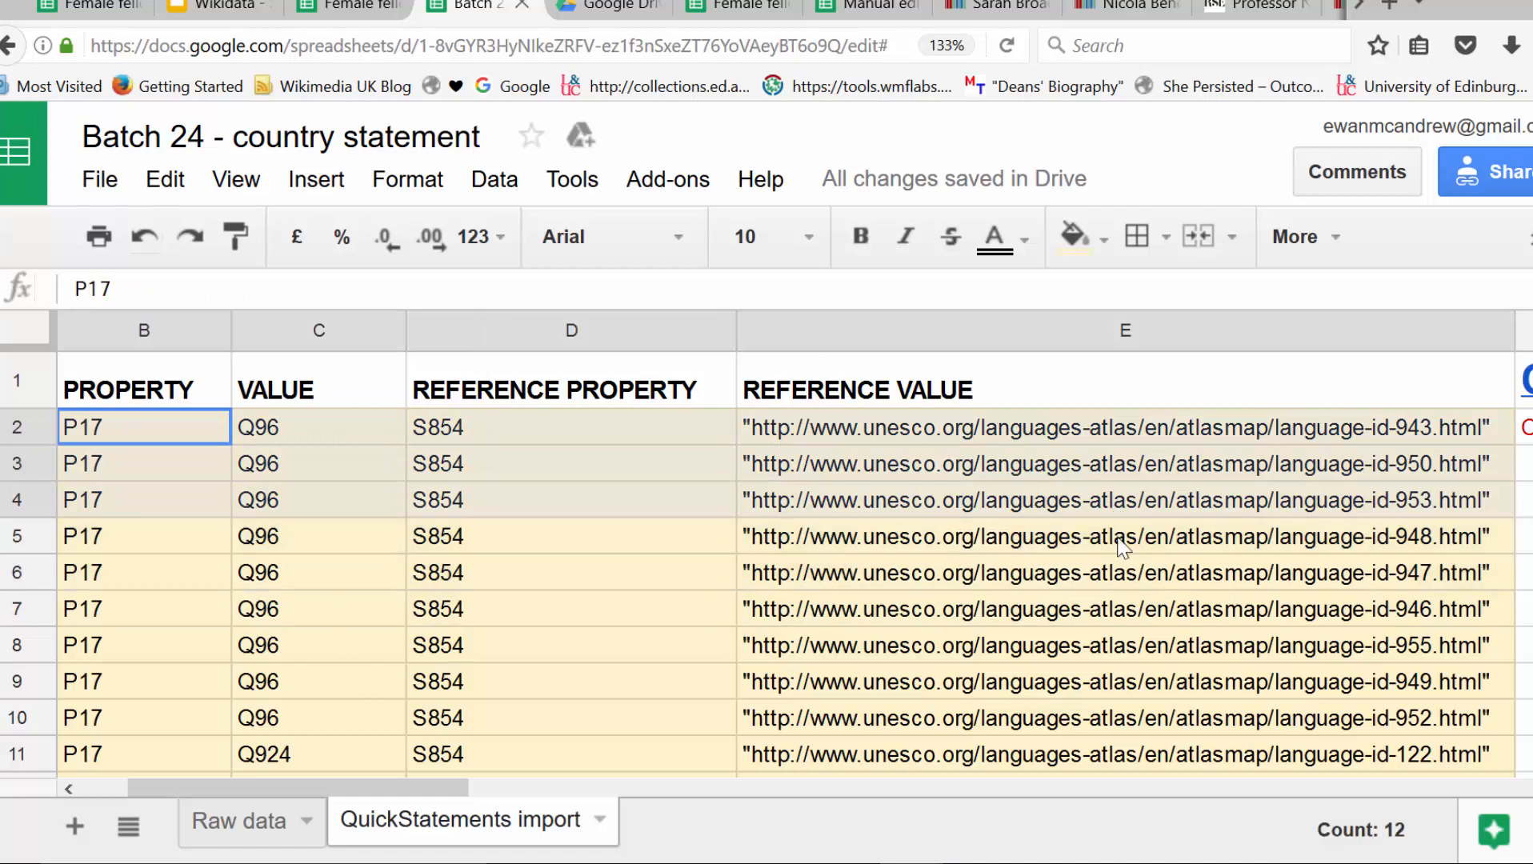
drag(1116, 500, 1132, 613)
click(268, 389)
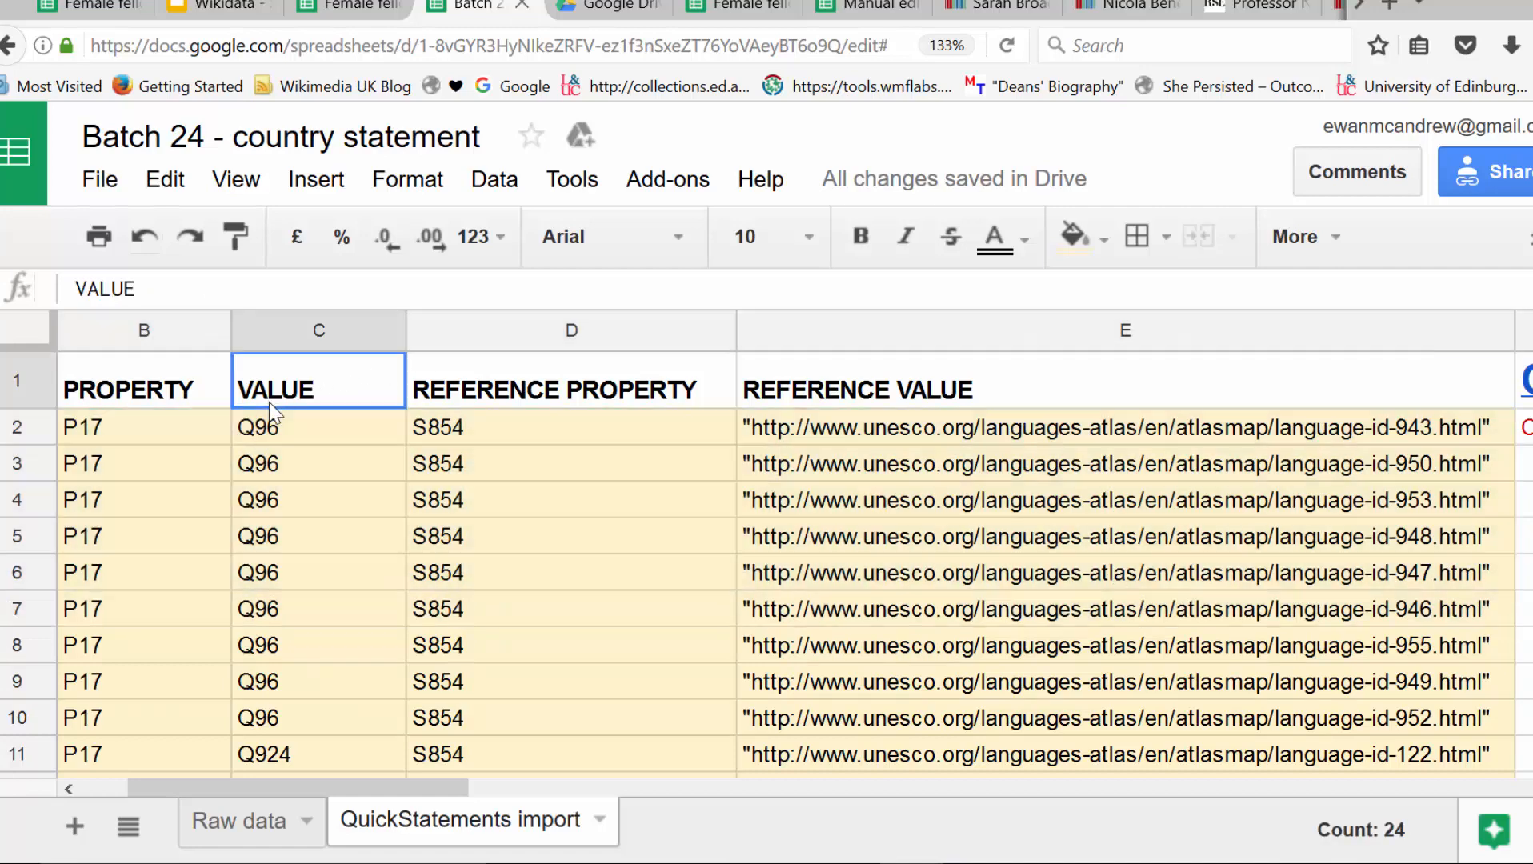
click(111, 426)
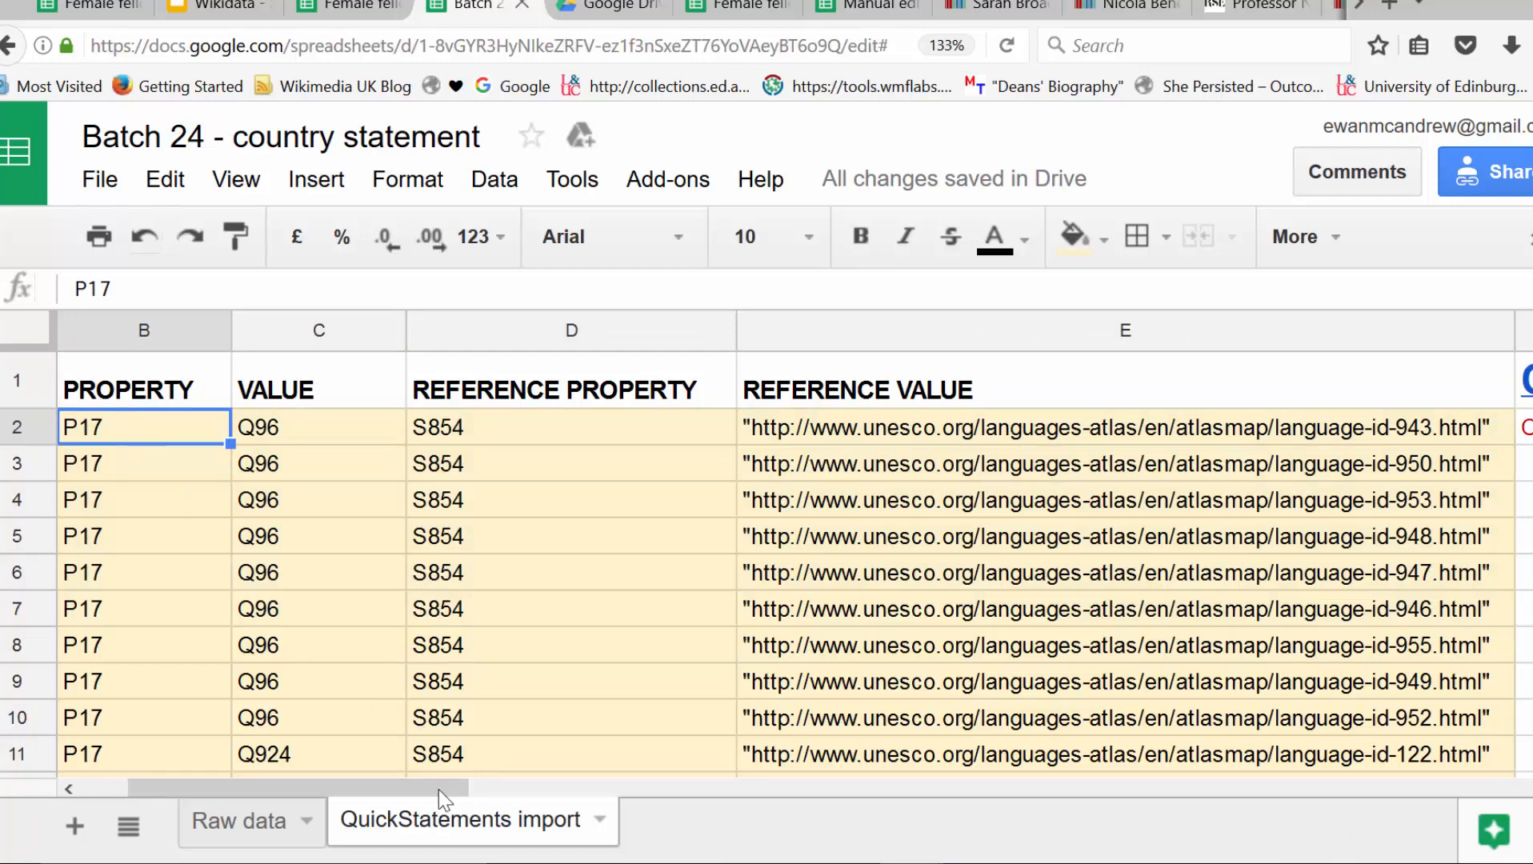
drag(438, 789, 240, 790)
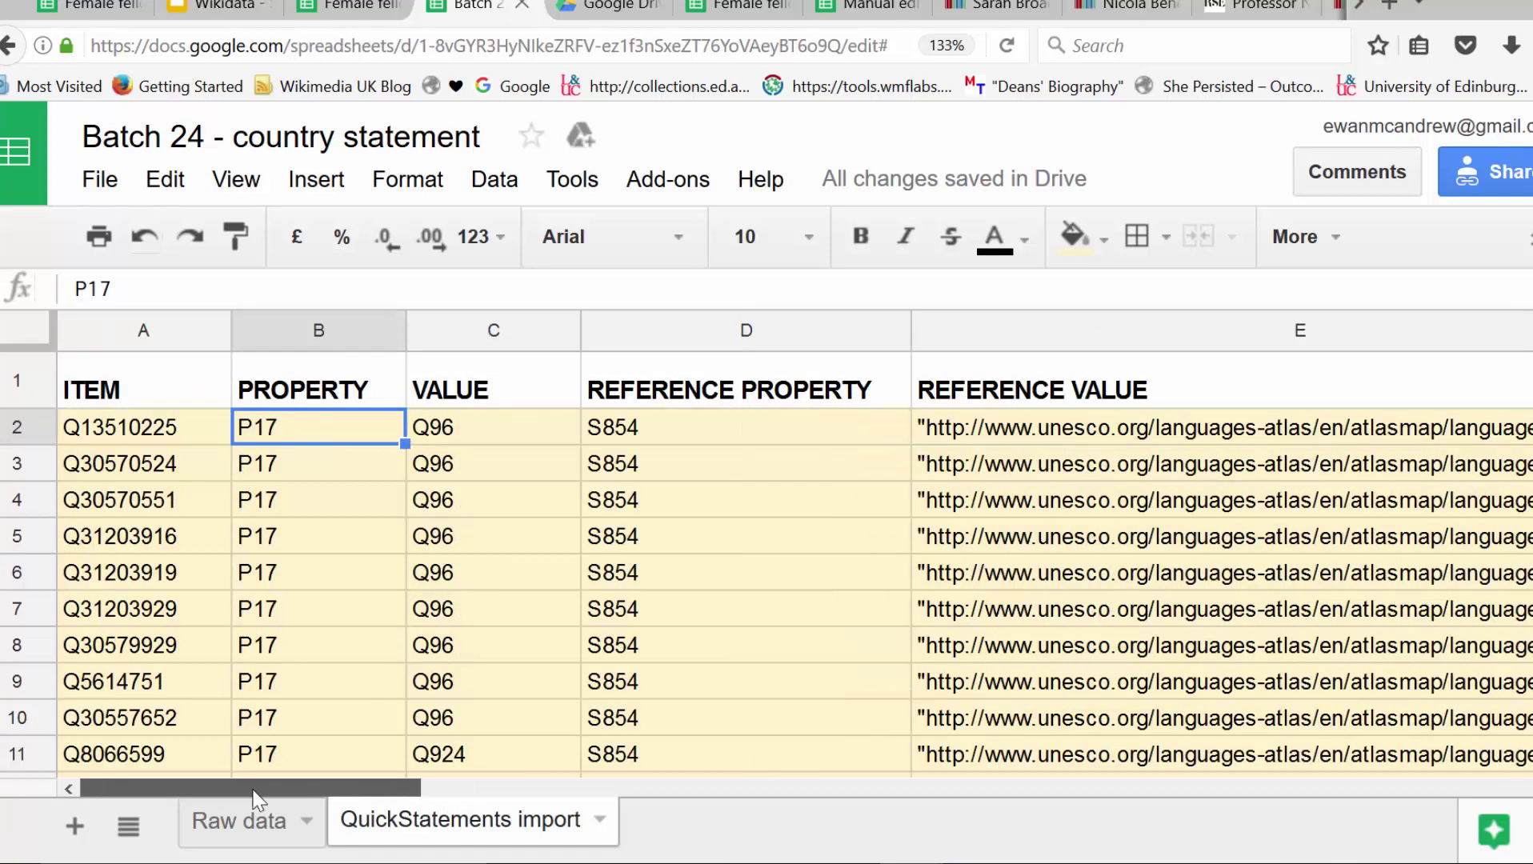
- Inspect row 2's formulas: item id, P17, value from Raw data, S854 and UNESCO atlas reference URL
click(171, 433)
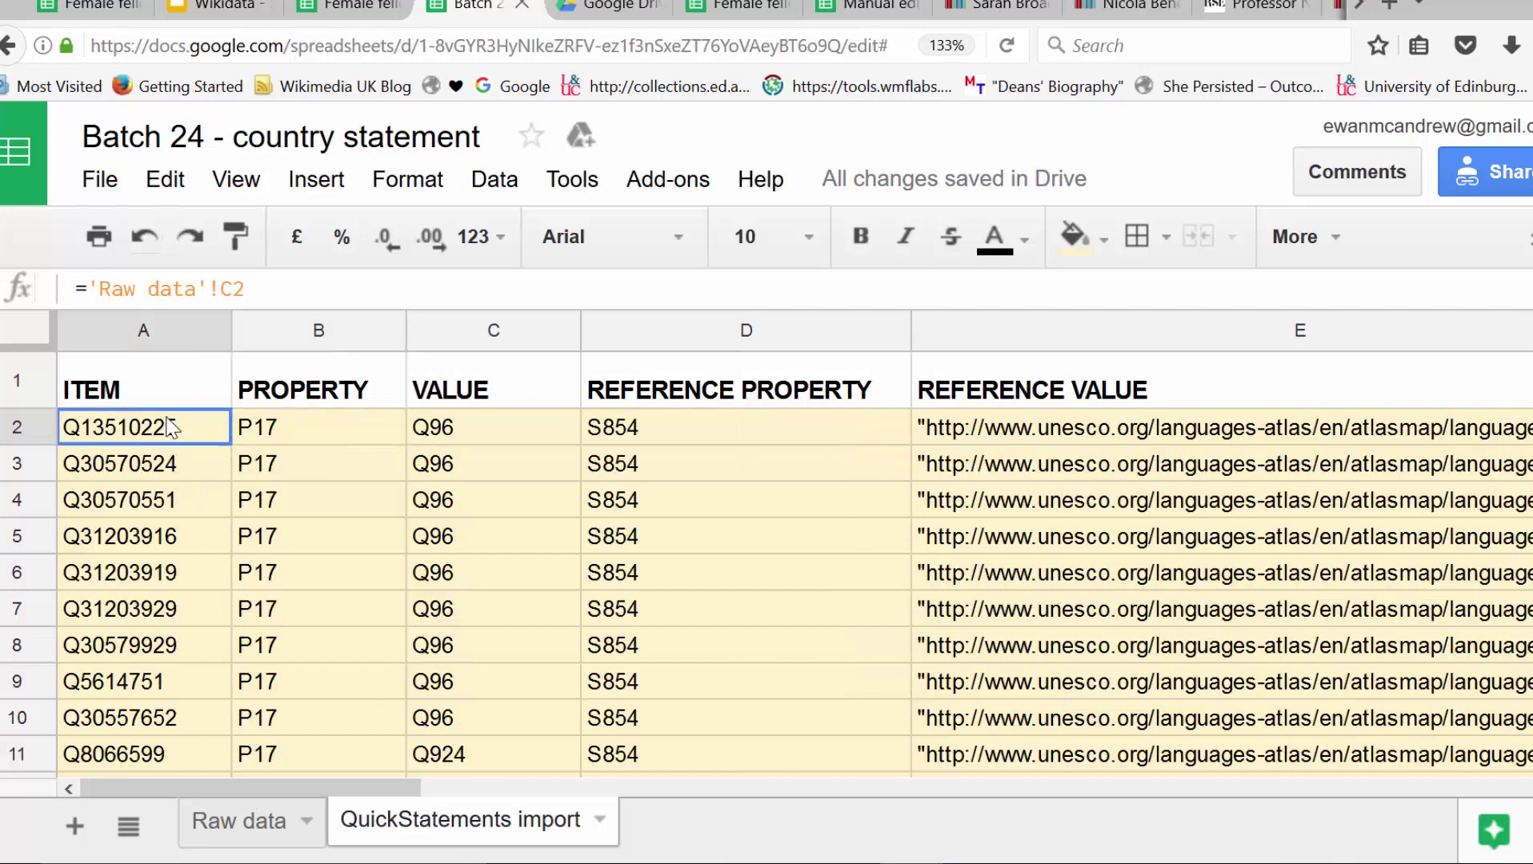
click(323, 432)
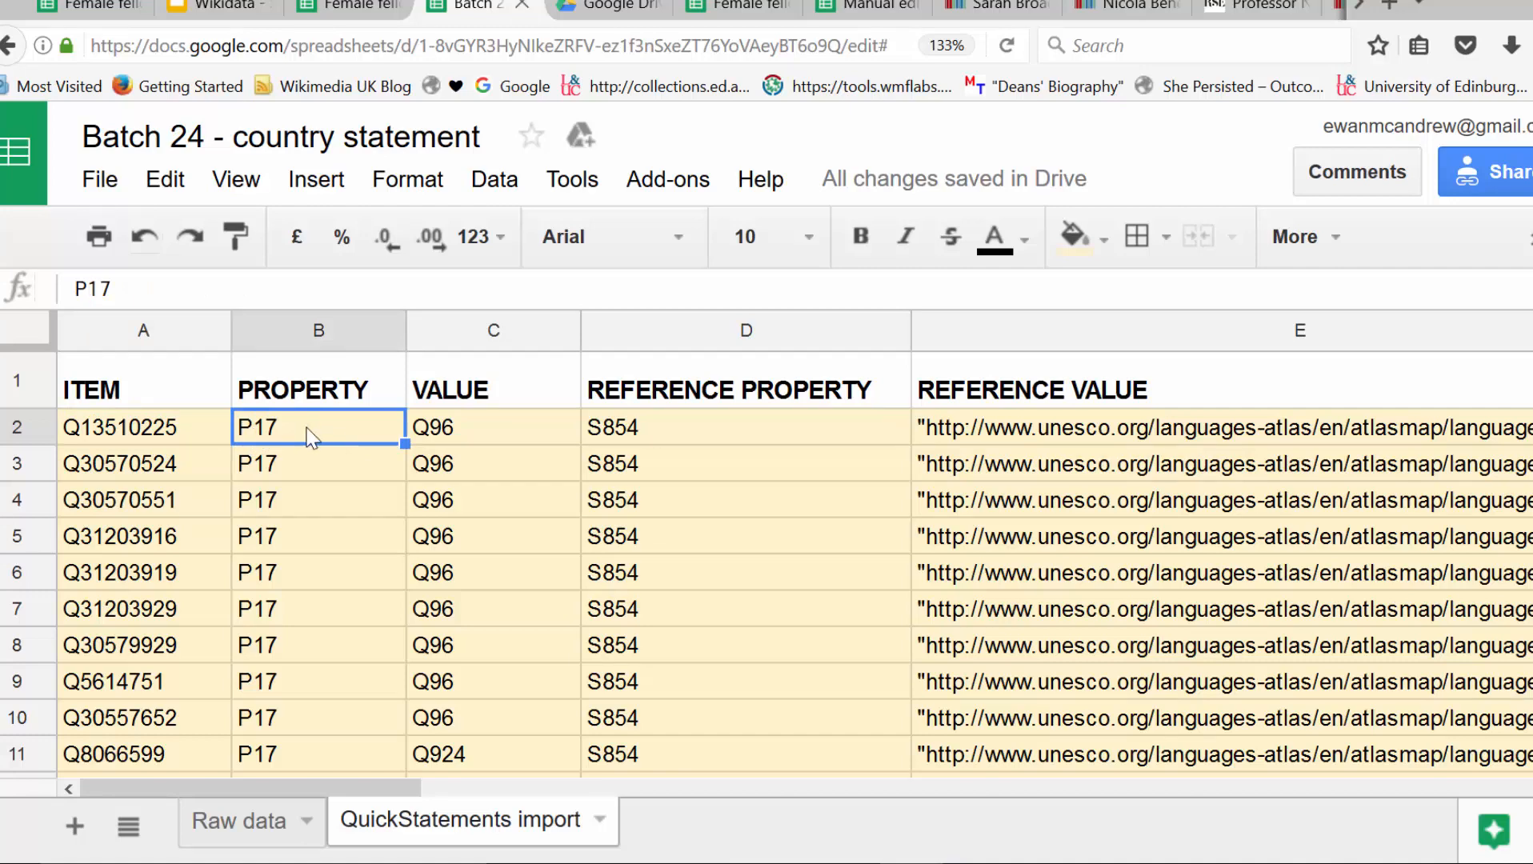
click(452, 432)
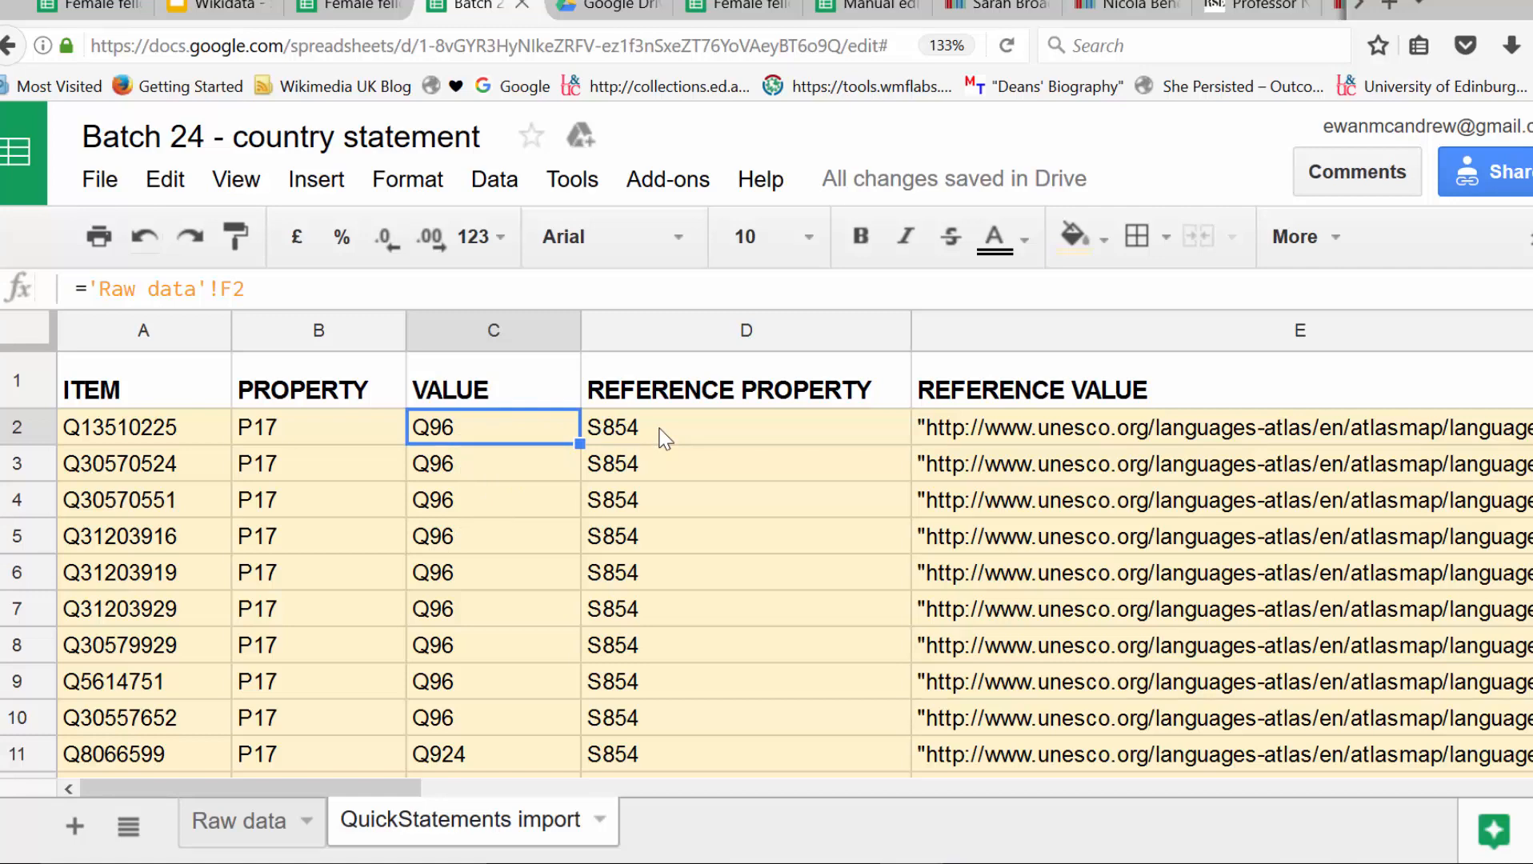
click(596, 437)
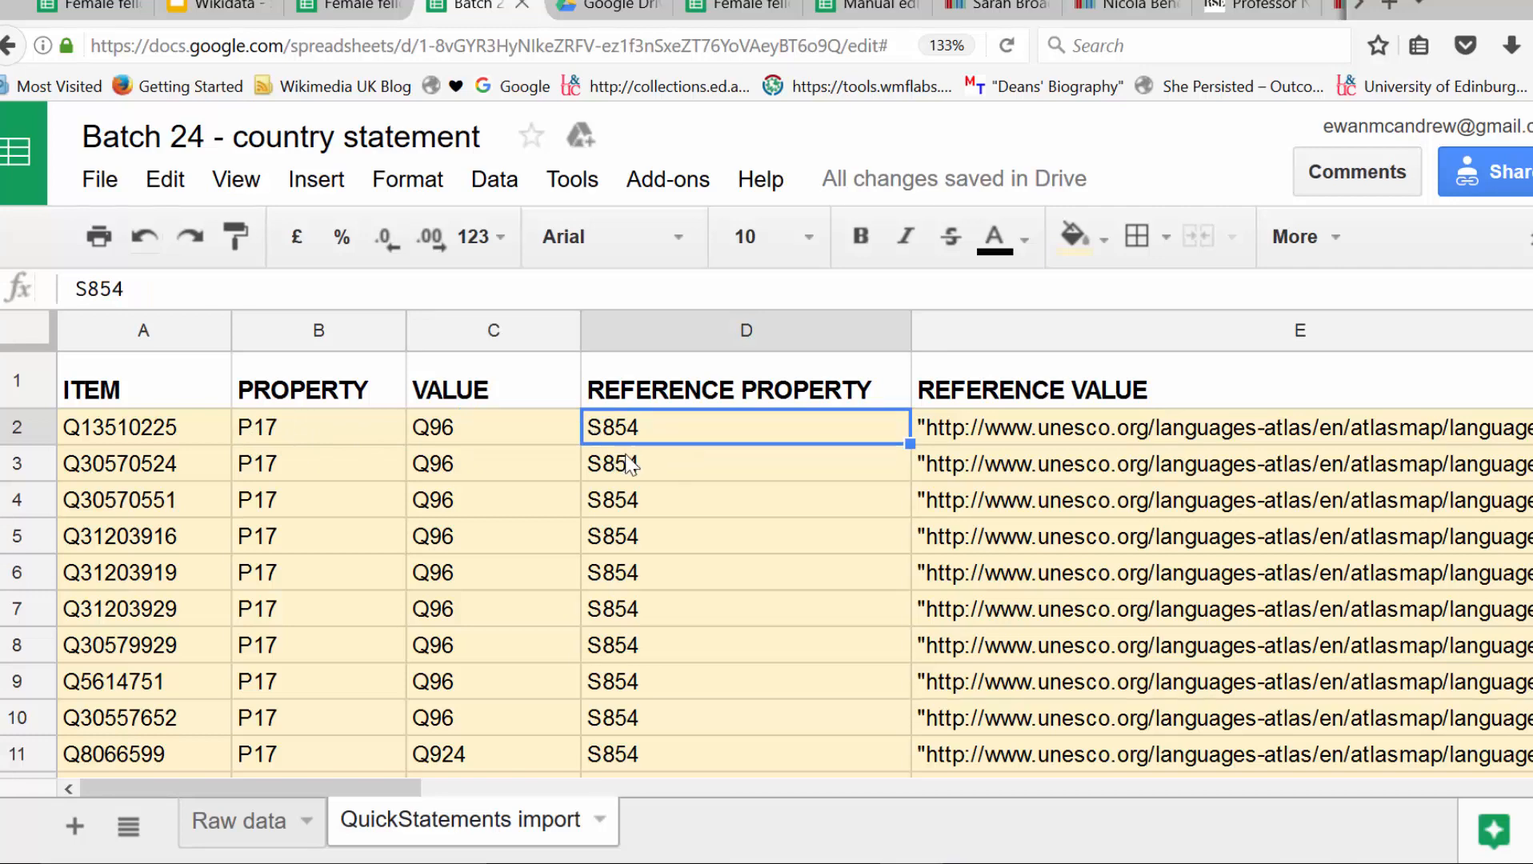
click(934, 433)
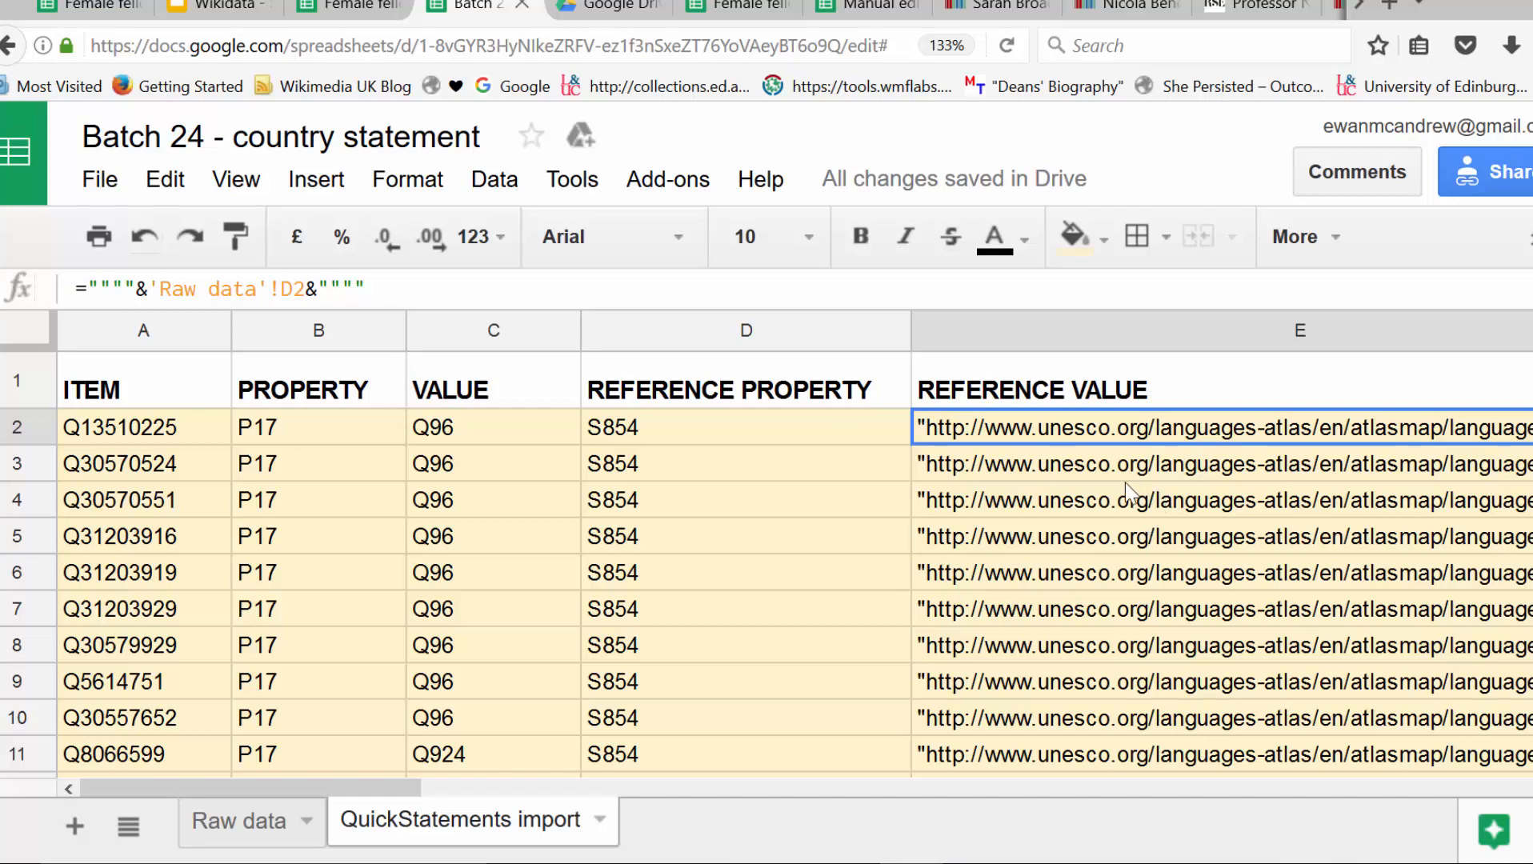
click(738, 608)
mouse_move(318, 796)
mouse_down()
mouse_move(364, 794)
mouse_move(318, 793)
mouse_up()
- Select all 30 statement rows A2:E31, items through reference values
click(137, 433)
key(shift+Right)
key(shift+Right)
key(shift+Right)
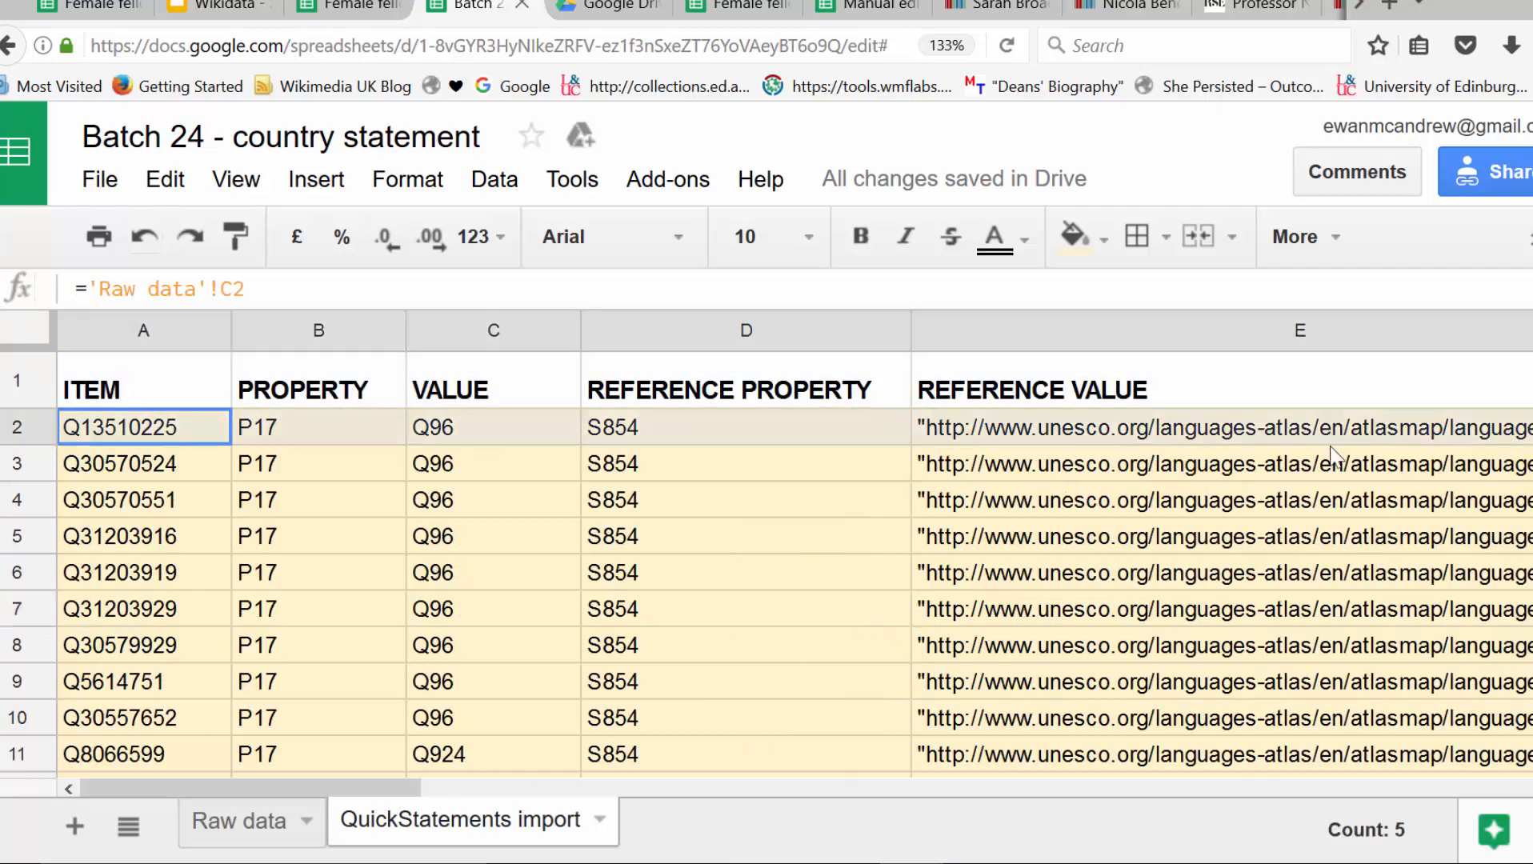
key(shift+Down)
key(shift+Down)
key(shift+Down)
key(shift+Down)
key(shift+Down)
key(shift+Down)
key(shift+Down)
key(shift+Down)
key(shift+Down)
key(ctrl+shift+Down)
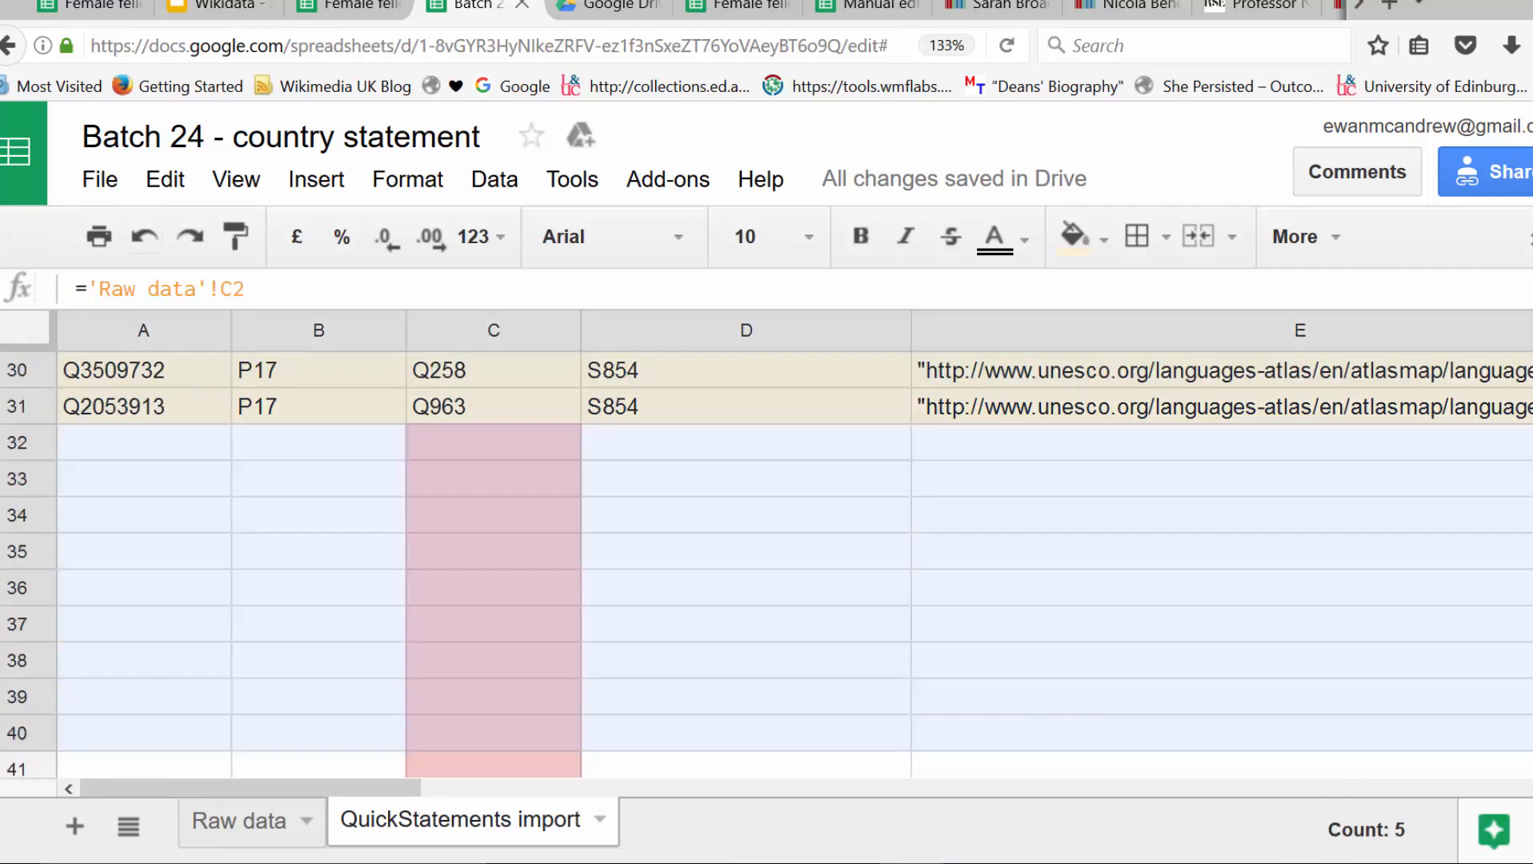
key(shift+Right)
key(shift+Down)
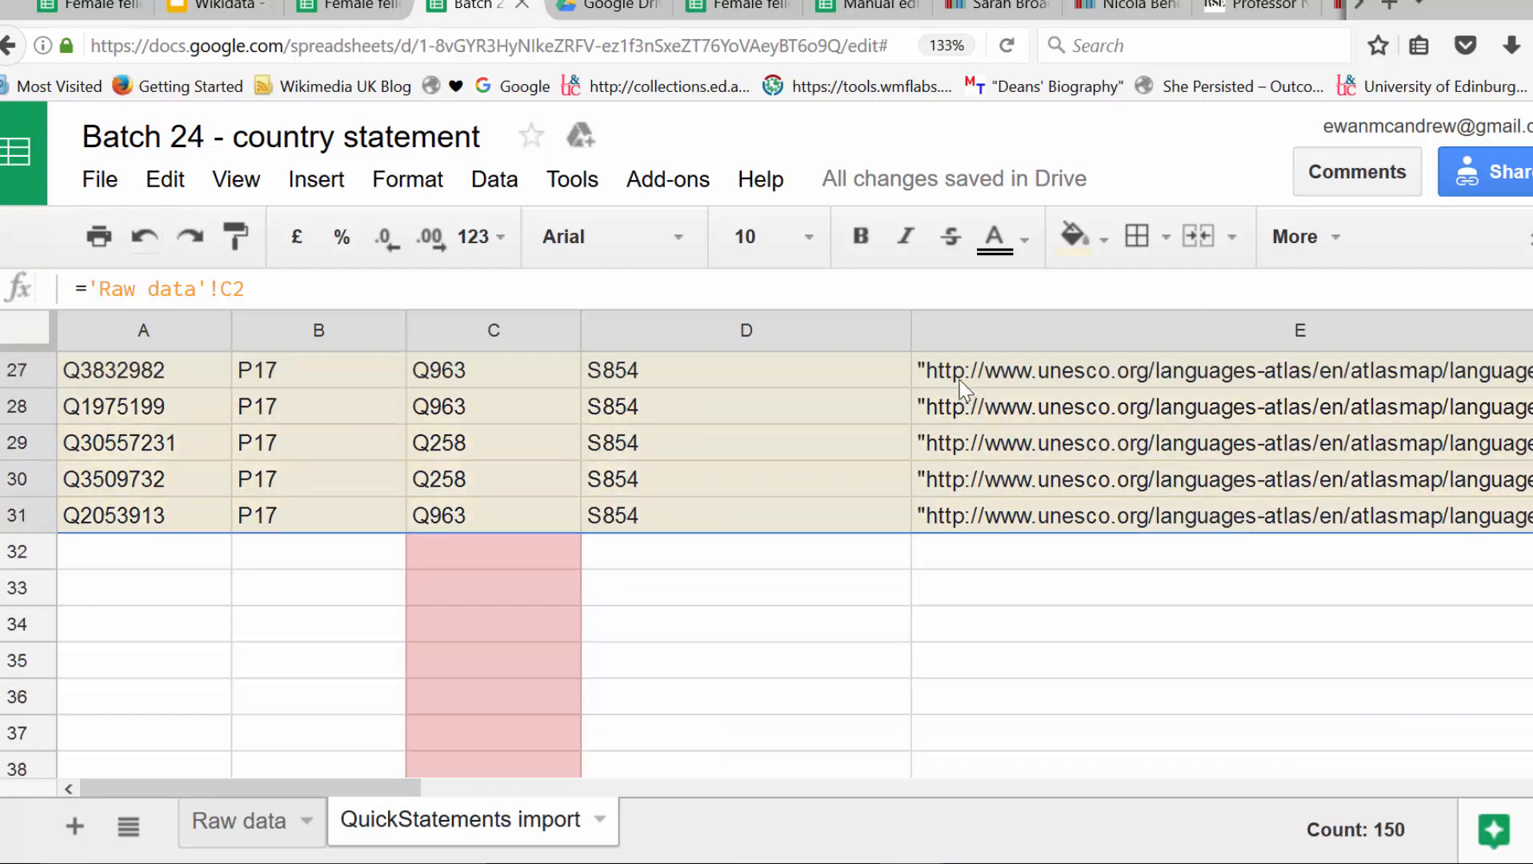
- Copy the selection with Ctrl+C after the Edit > Copy notice is dismissed
click(165, 178)
click(212, 403)
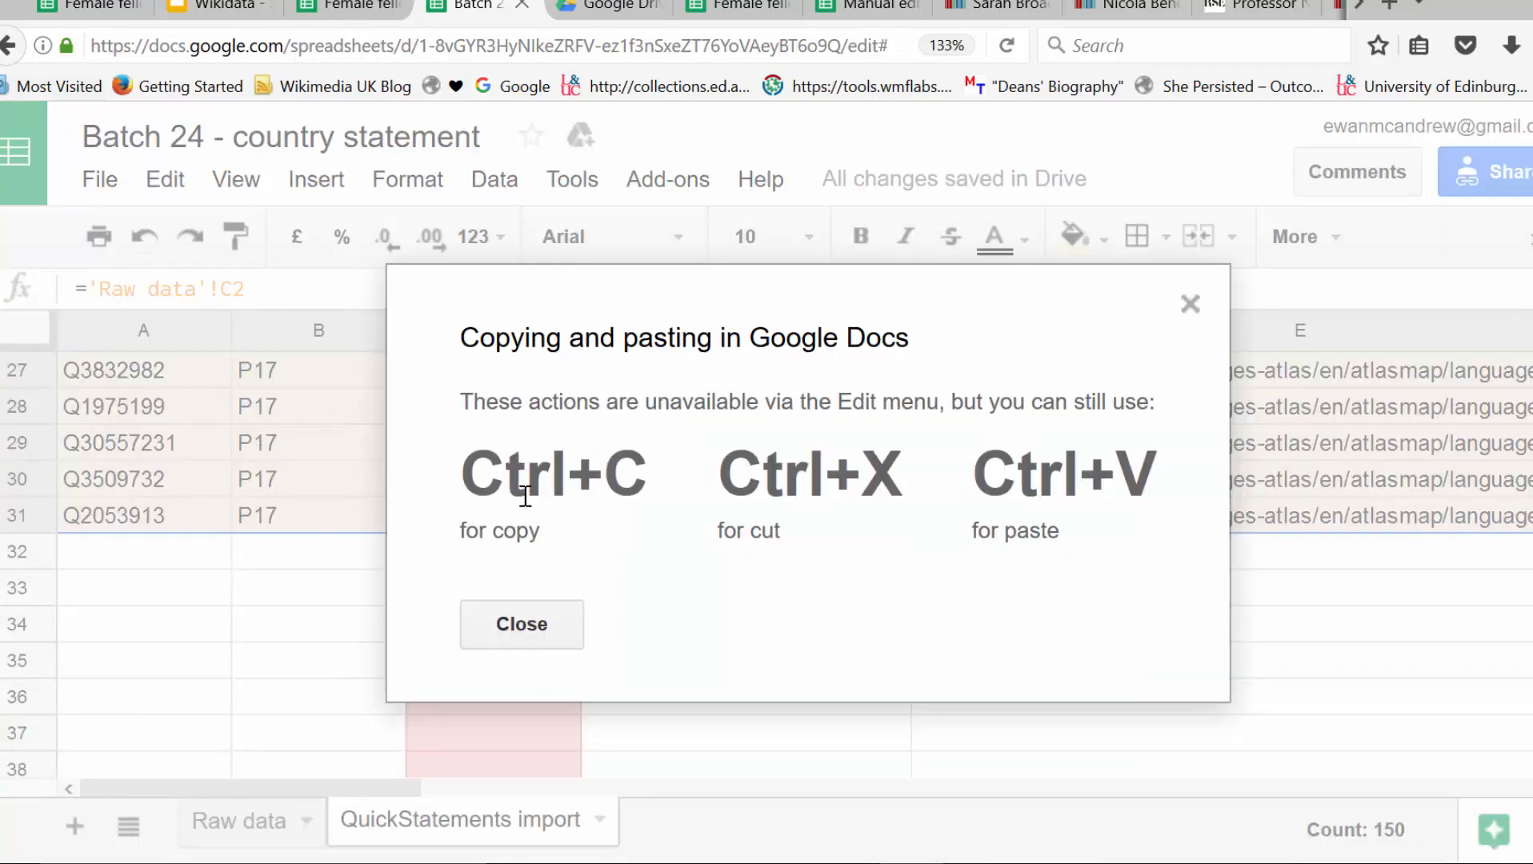
click(534, 638)
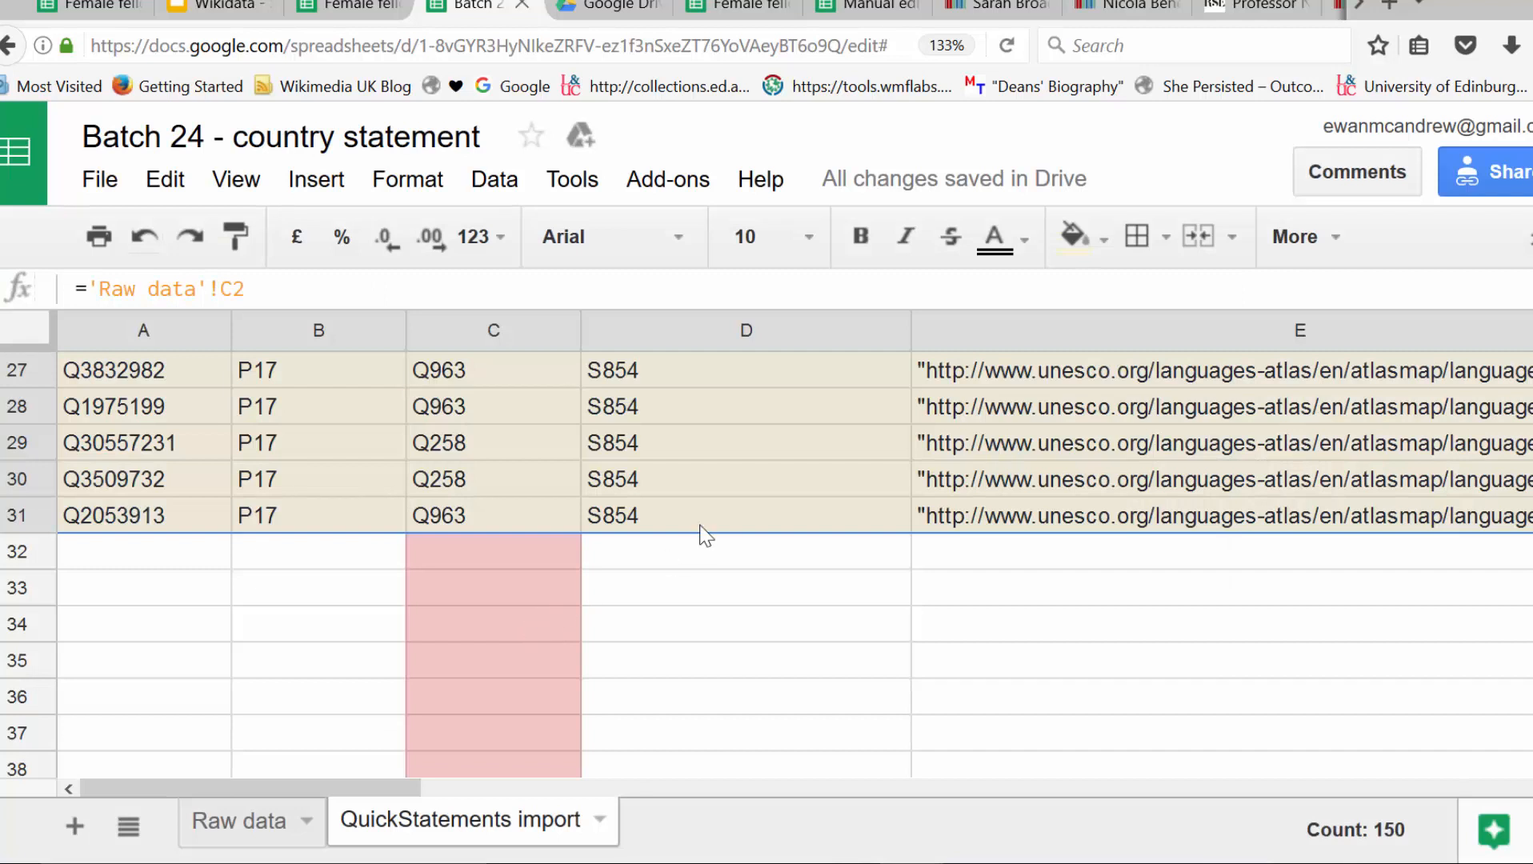
key(ctrl+c)
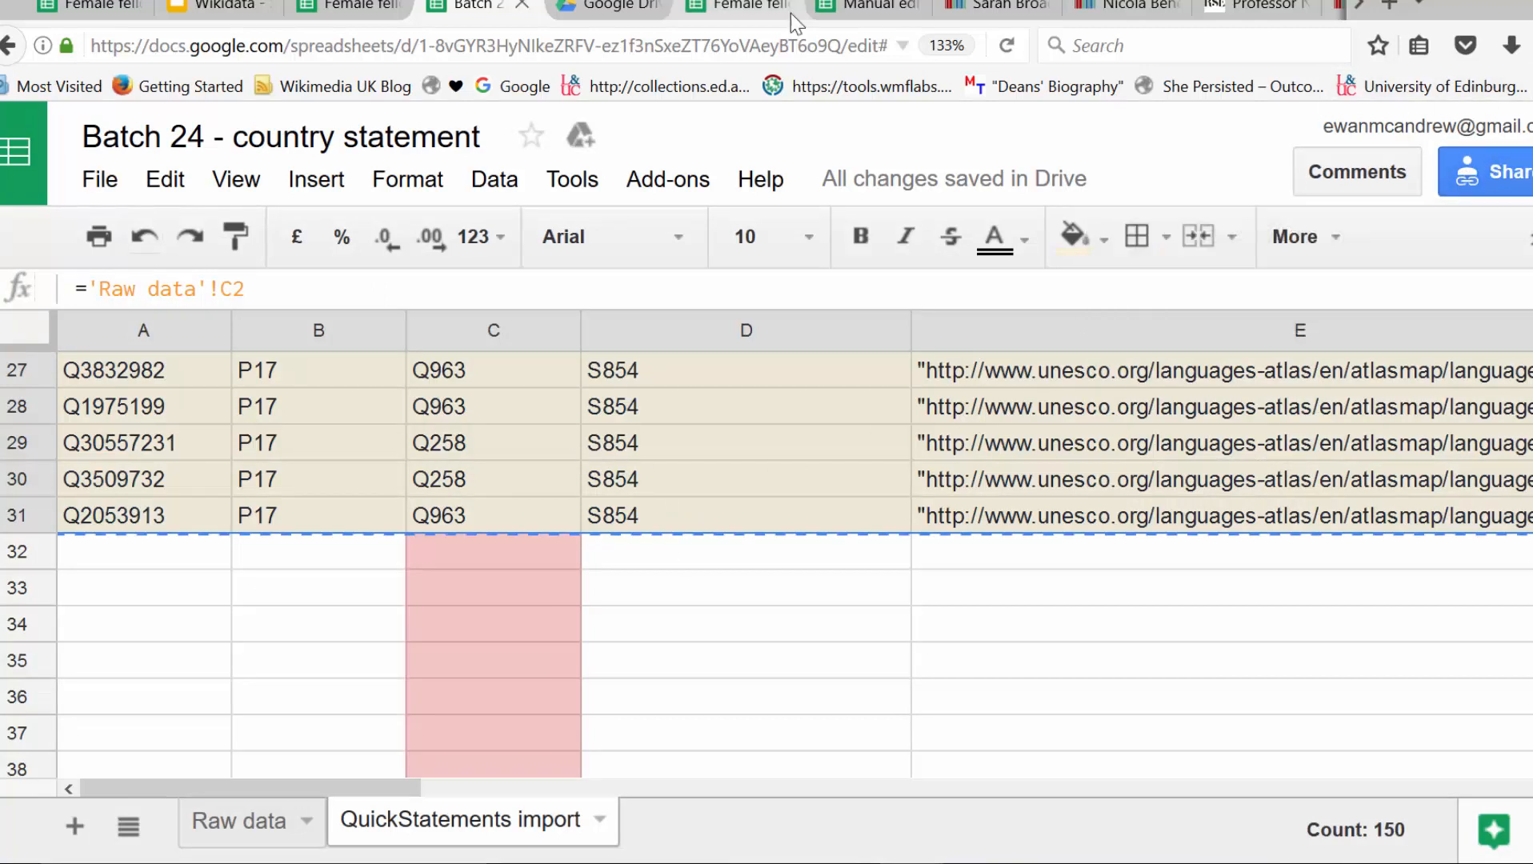
scroll(1314, 598, up, 5)
scroll(1314, 598, up, 5)
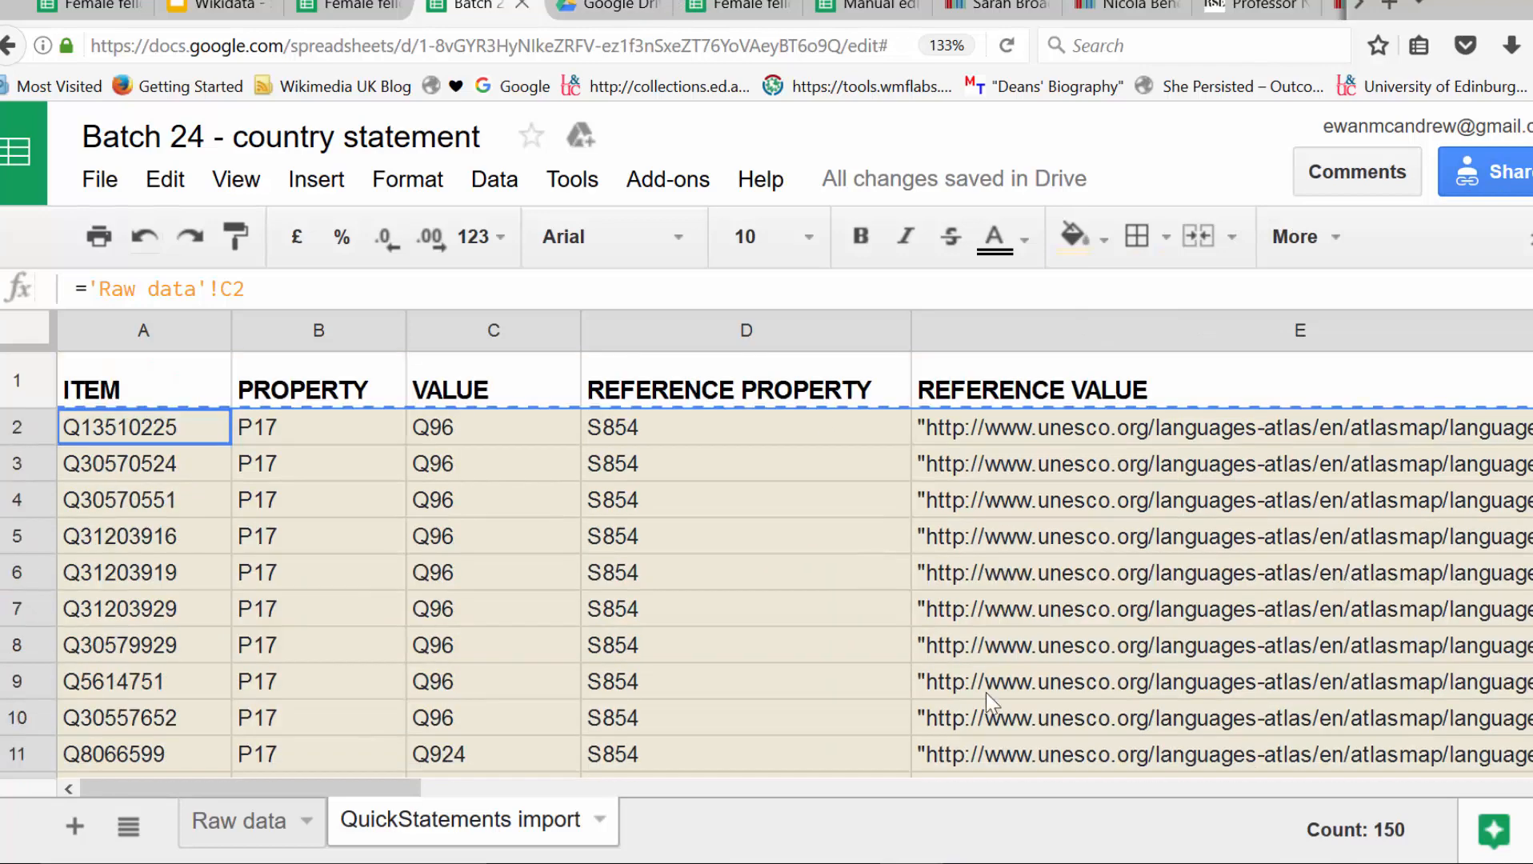
drag(389, 790, 557, 789)
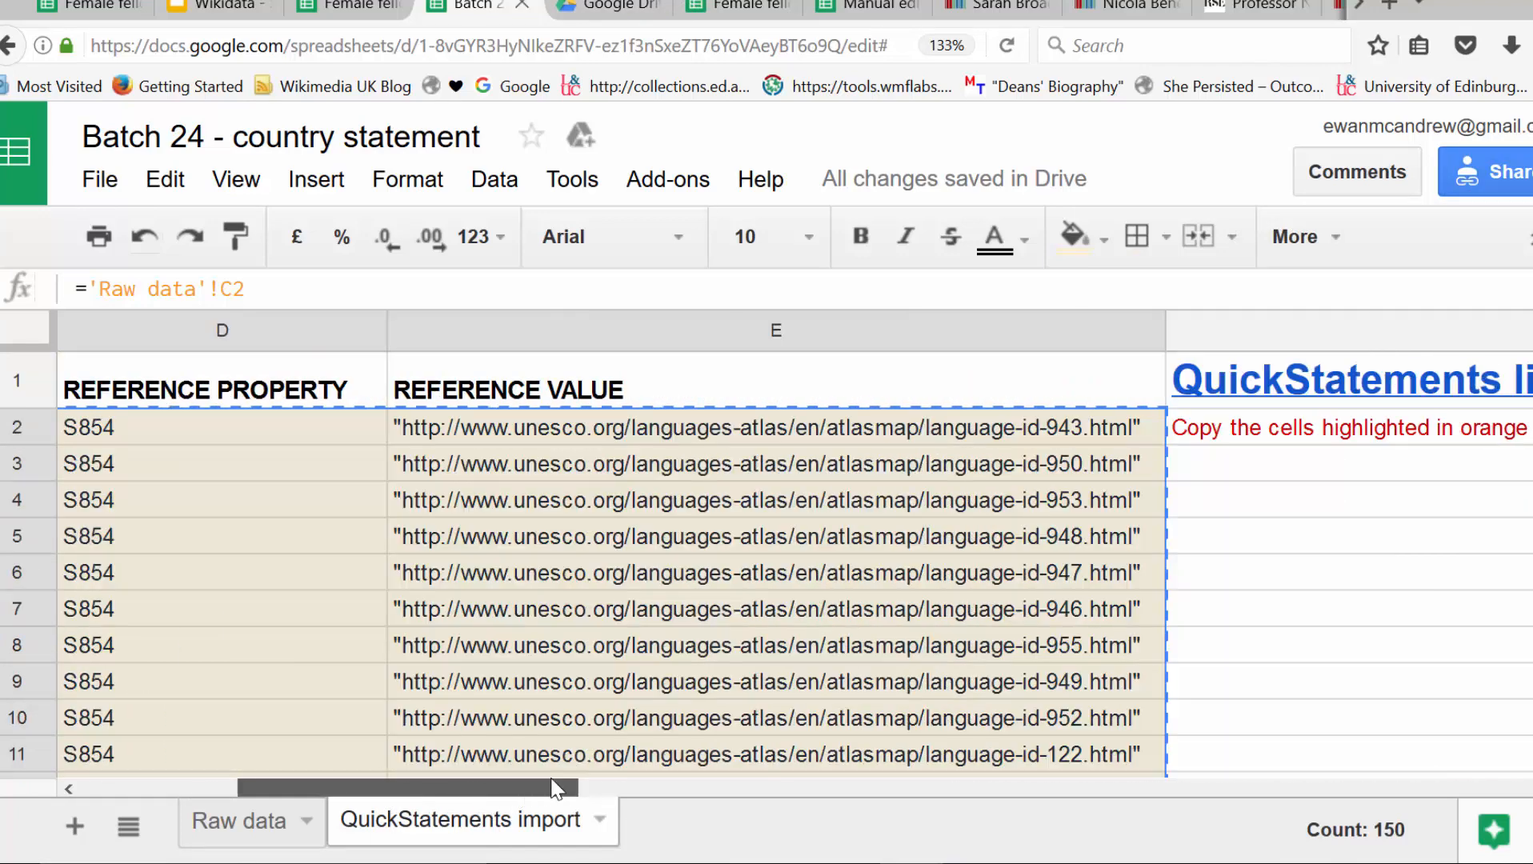
- Open QuickStatements from the sheet's link and choose Import commands in Version 1 format
click(1347, 389)
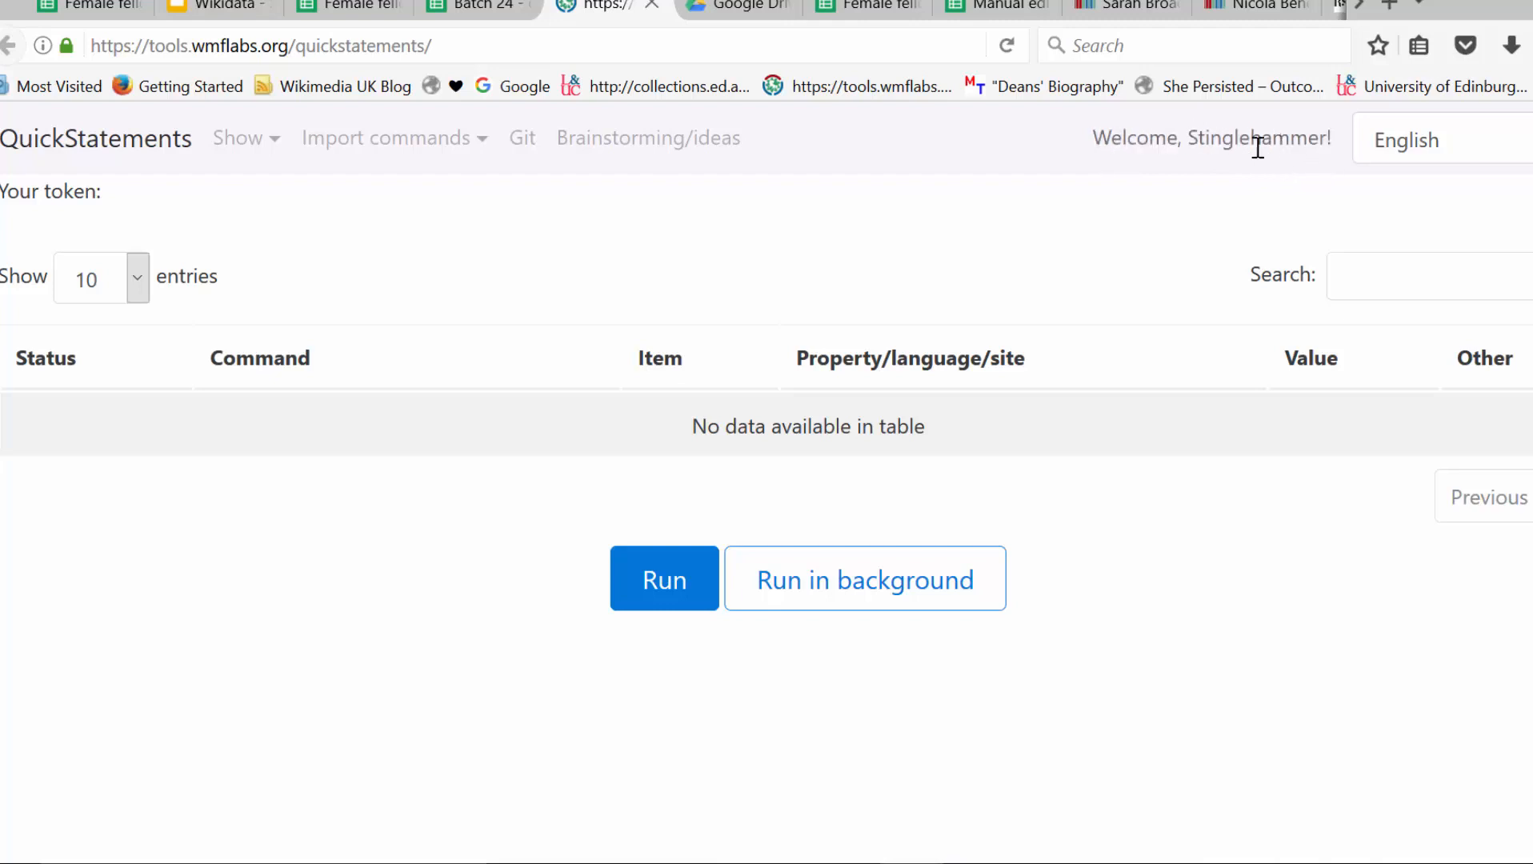
click(372, 145)
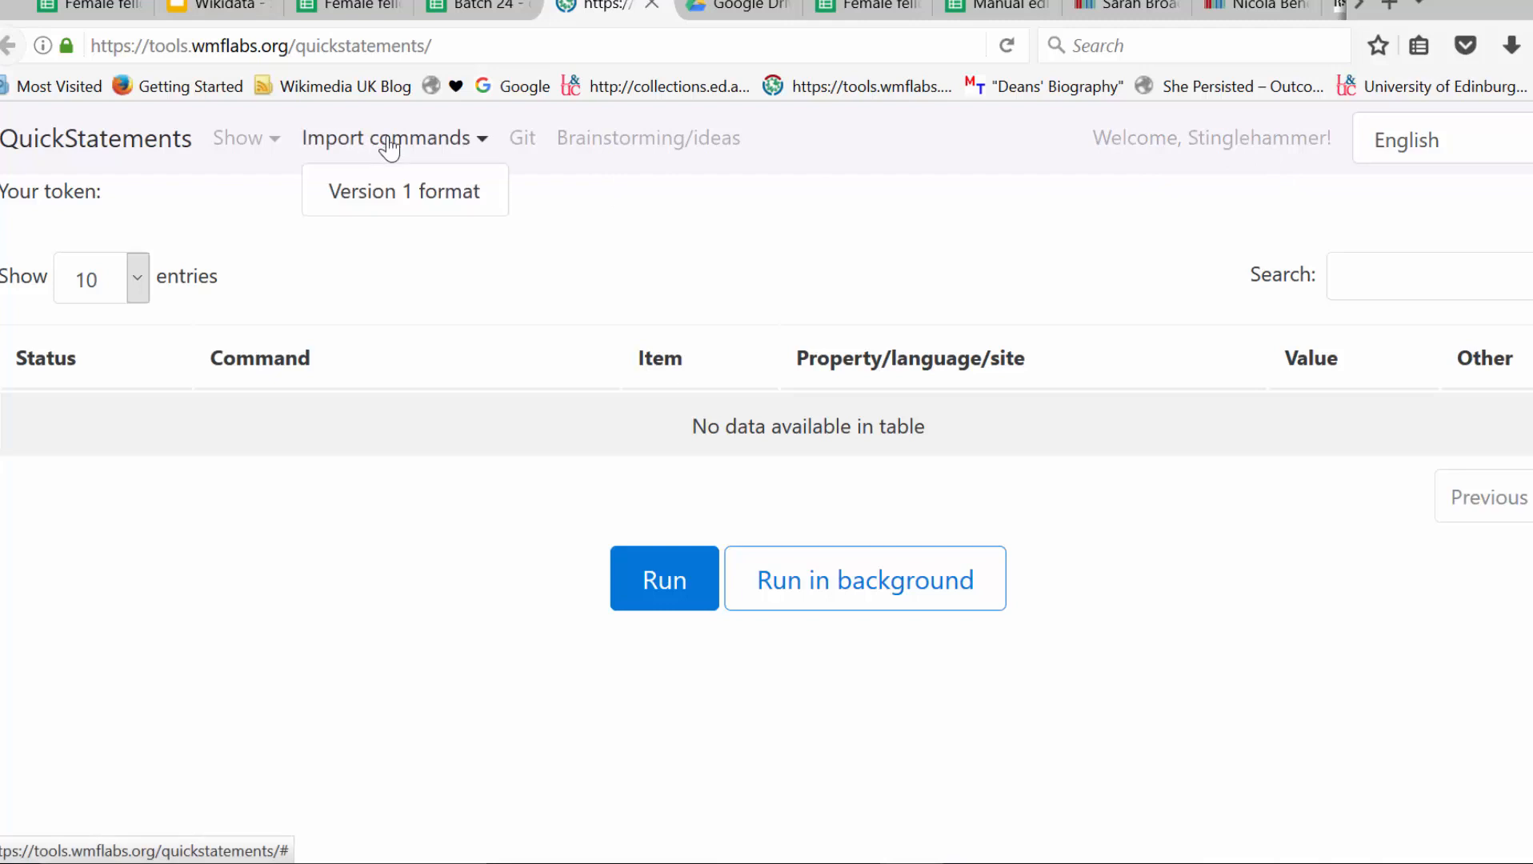
click(401, 198)
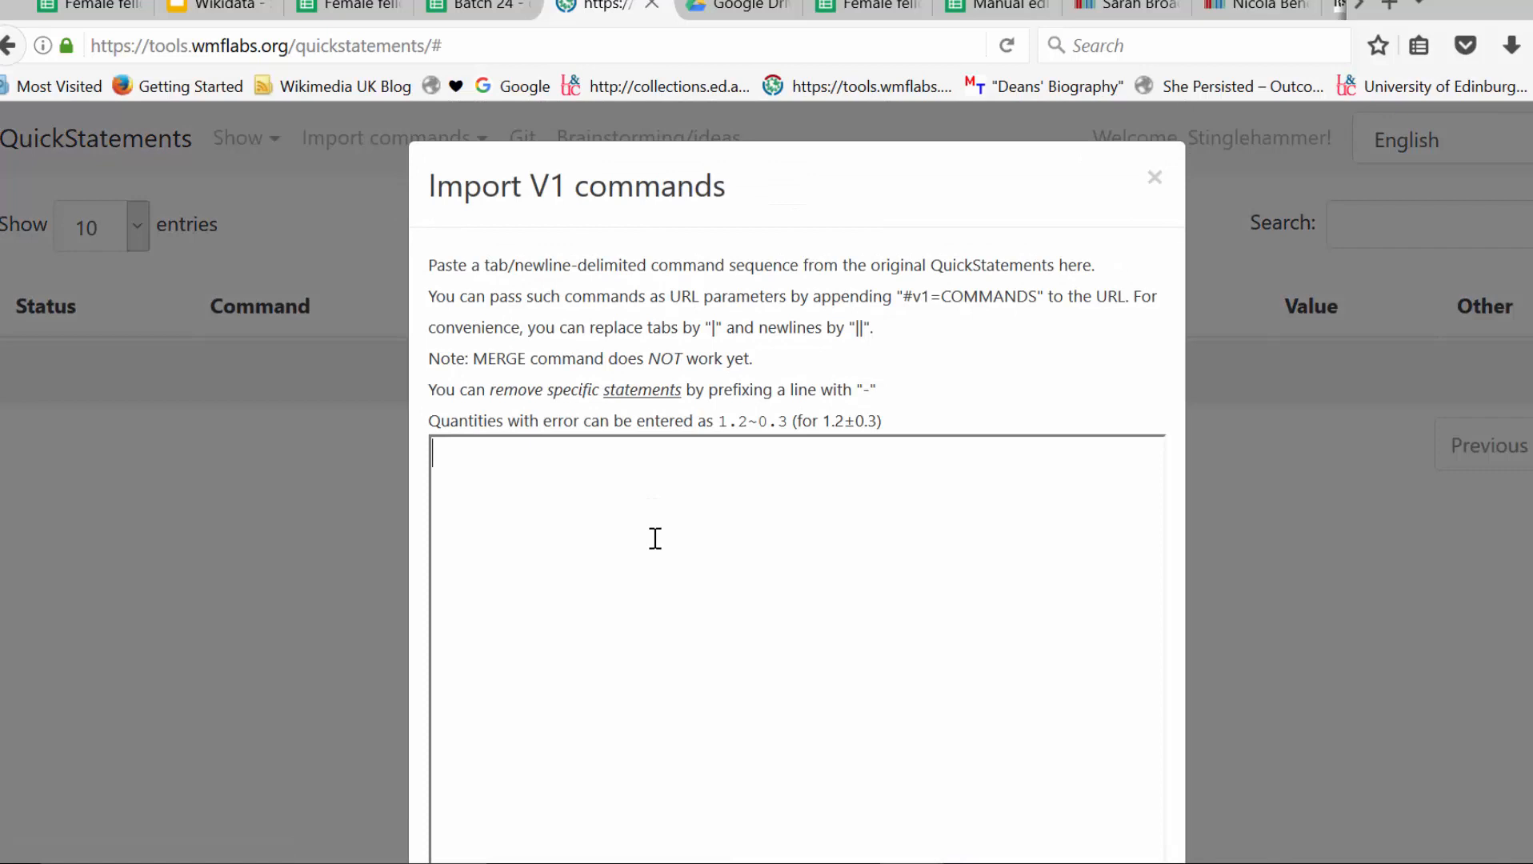
- Paste the copied country commands into the V1 text box, tidy the first line and import them
right_click(614, 452)
click(684, 579)
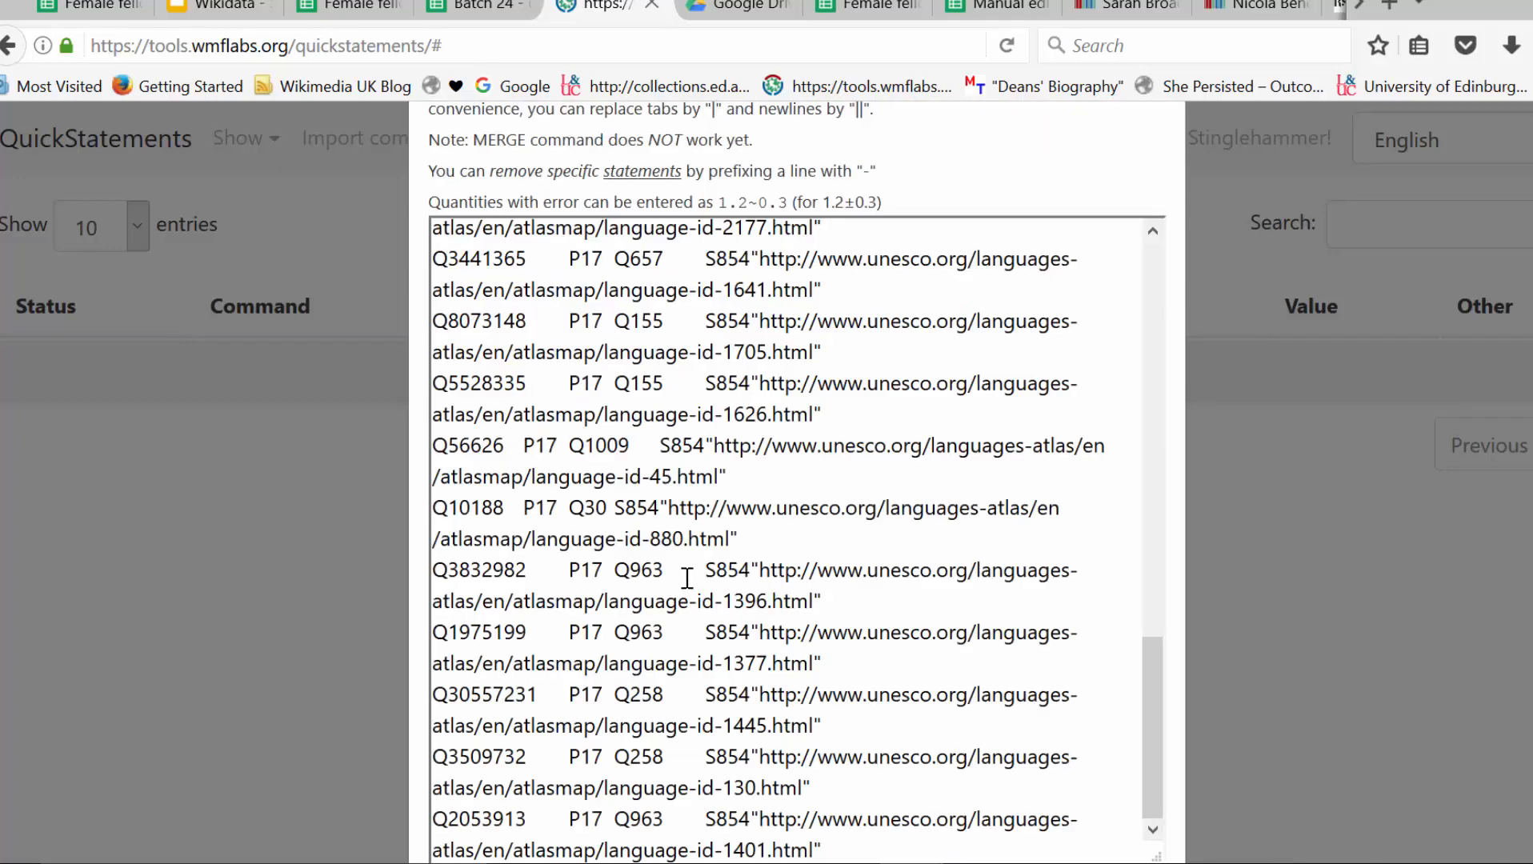
scroll(718, 539, up, 10)
scroll(725, 521, up, 5)
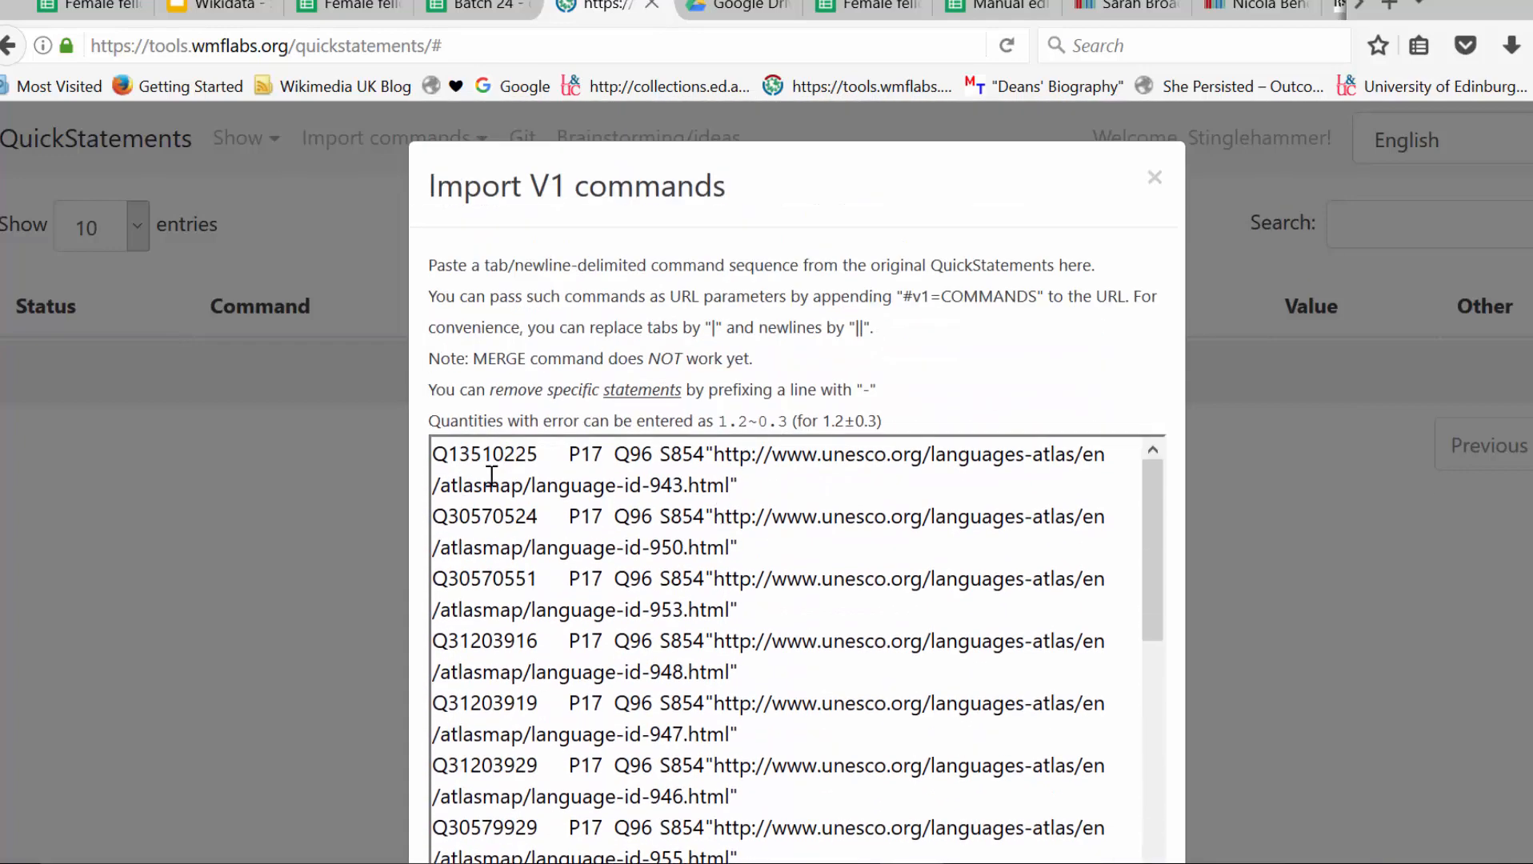
drag(571, 454, 530, 454)
click(551, 459)
scroll(554, 485, down, 10)
scroll(554, 484, down, 10)
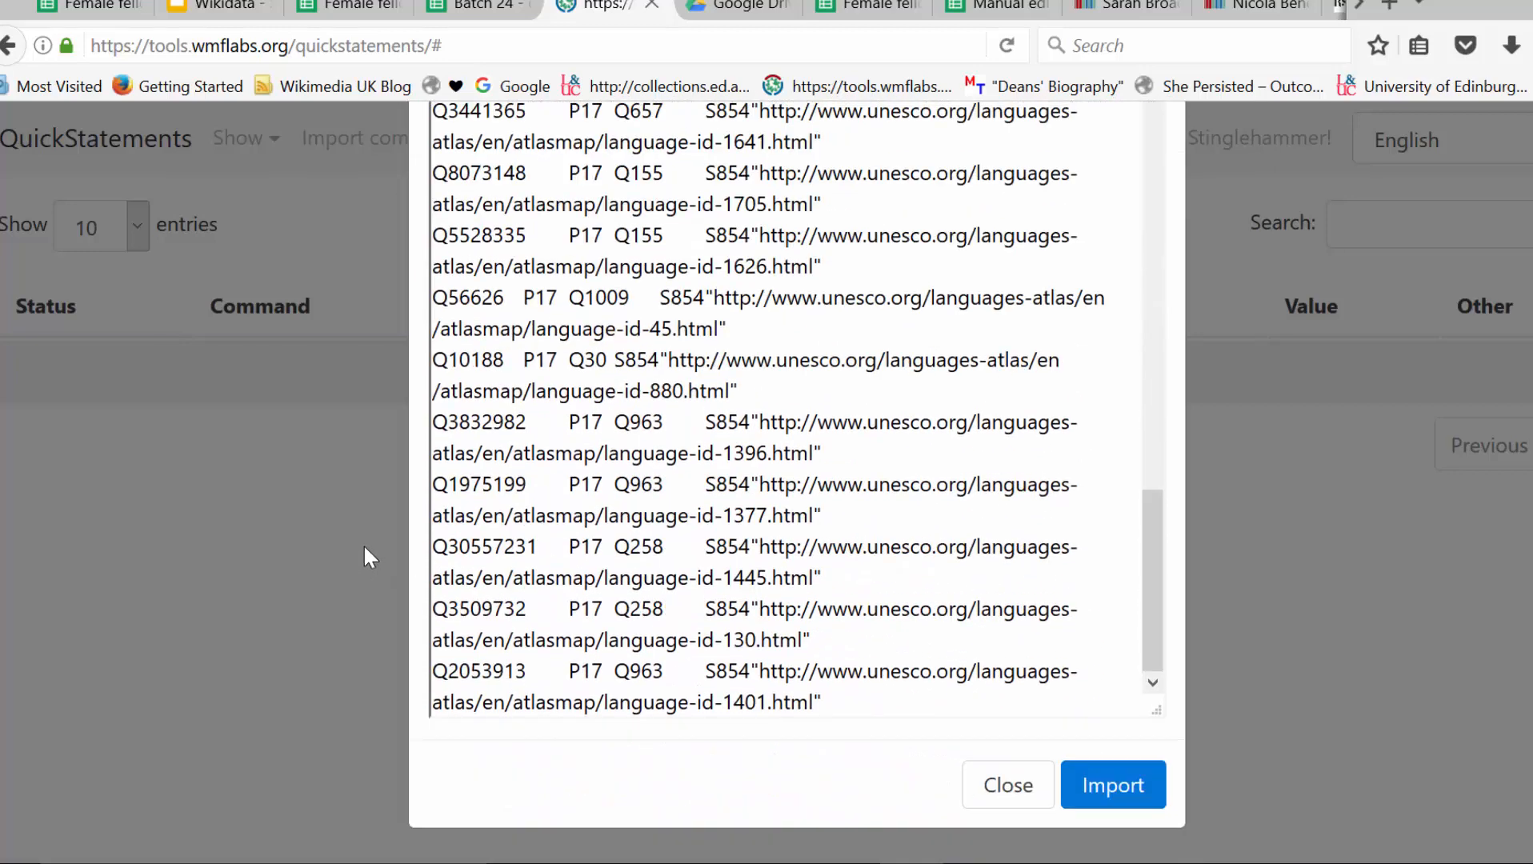
click(1122, 790)
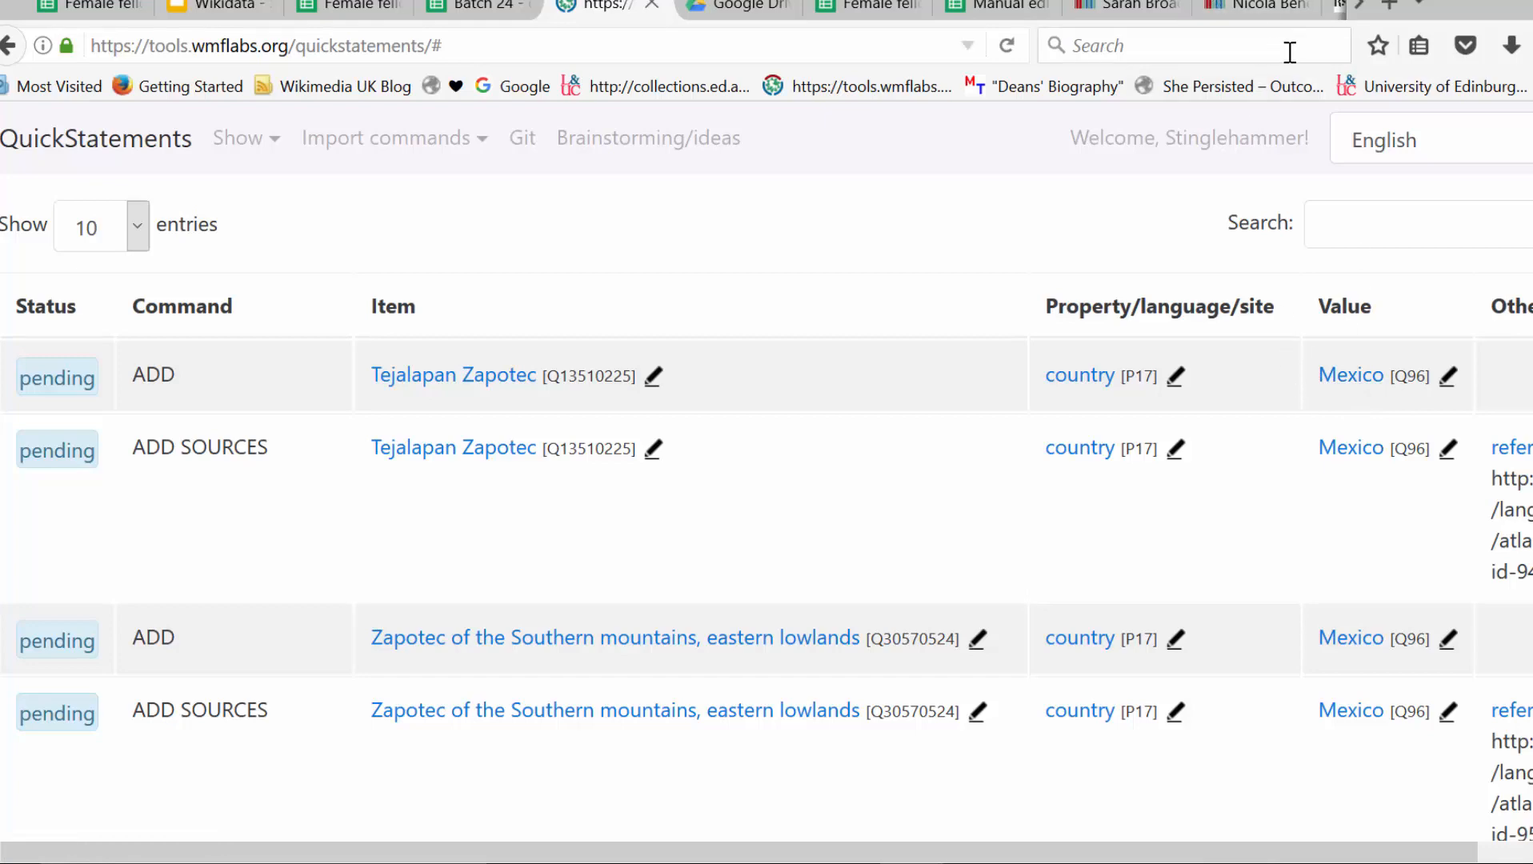
scroll(1077, 359, down, 5)
scroll(1102, 300, down, 5)
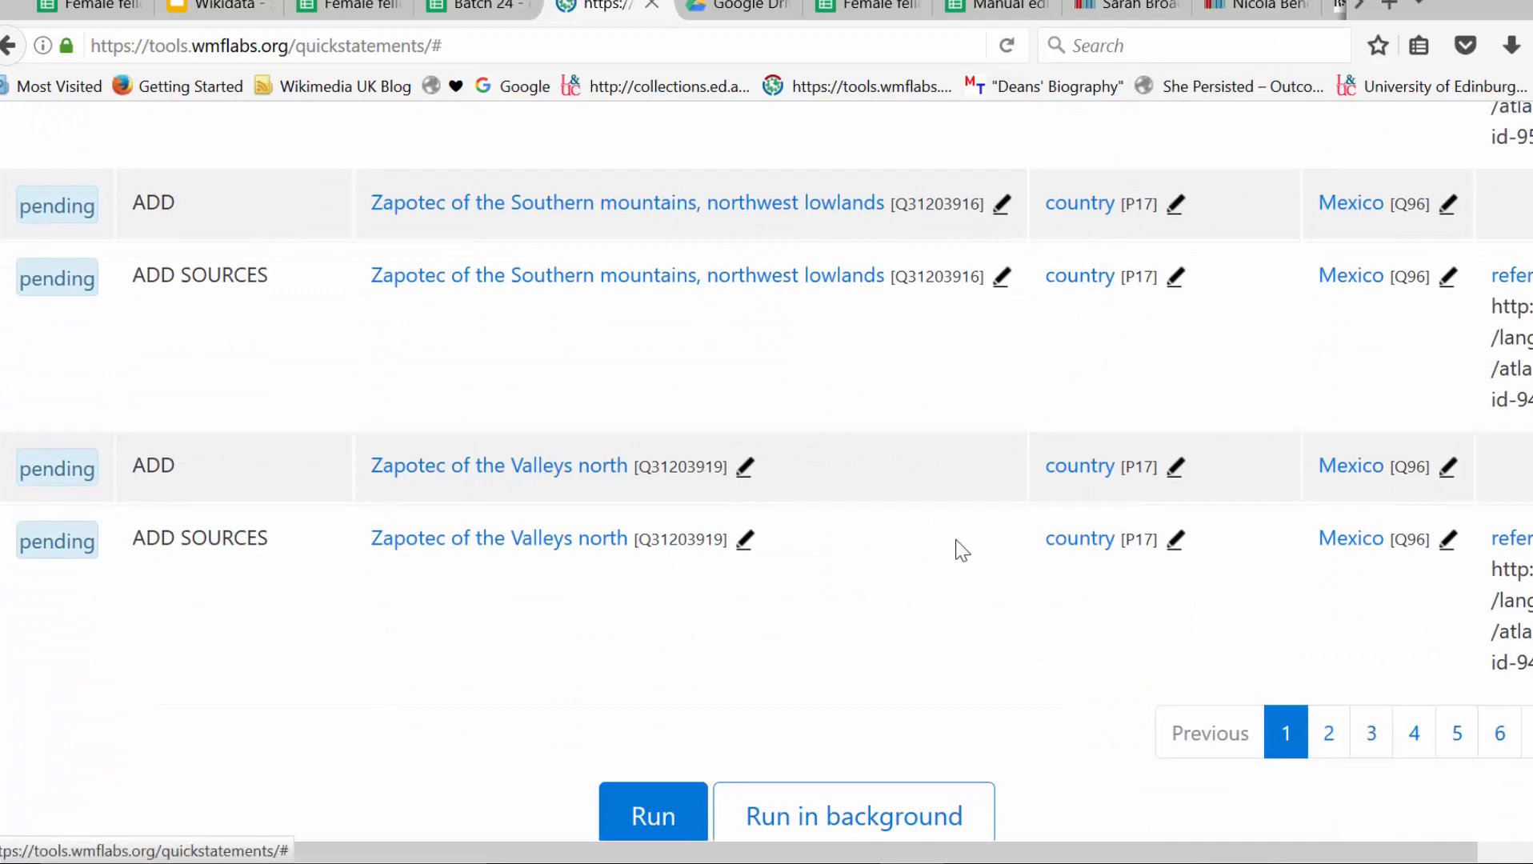
scroll(967, 522, up, 6)
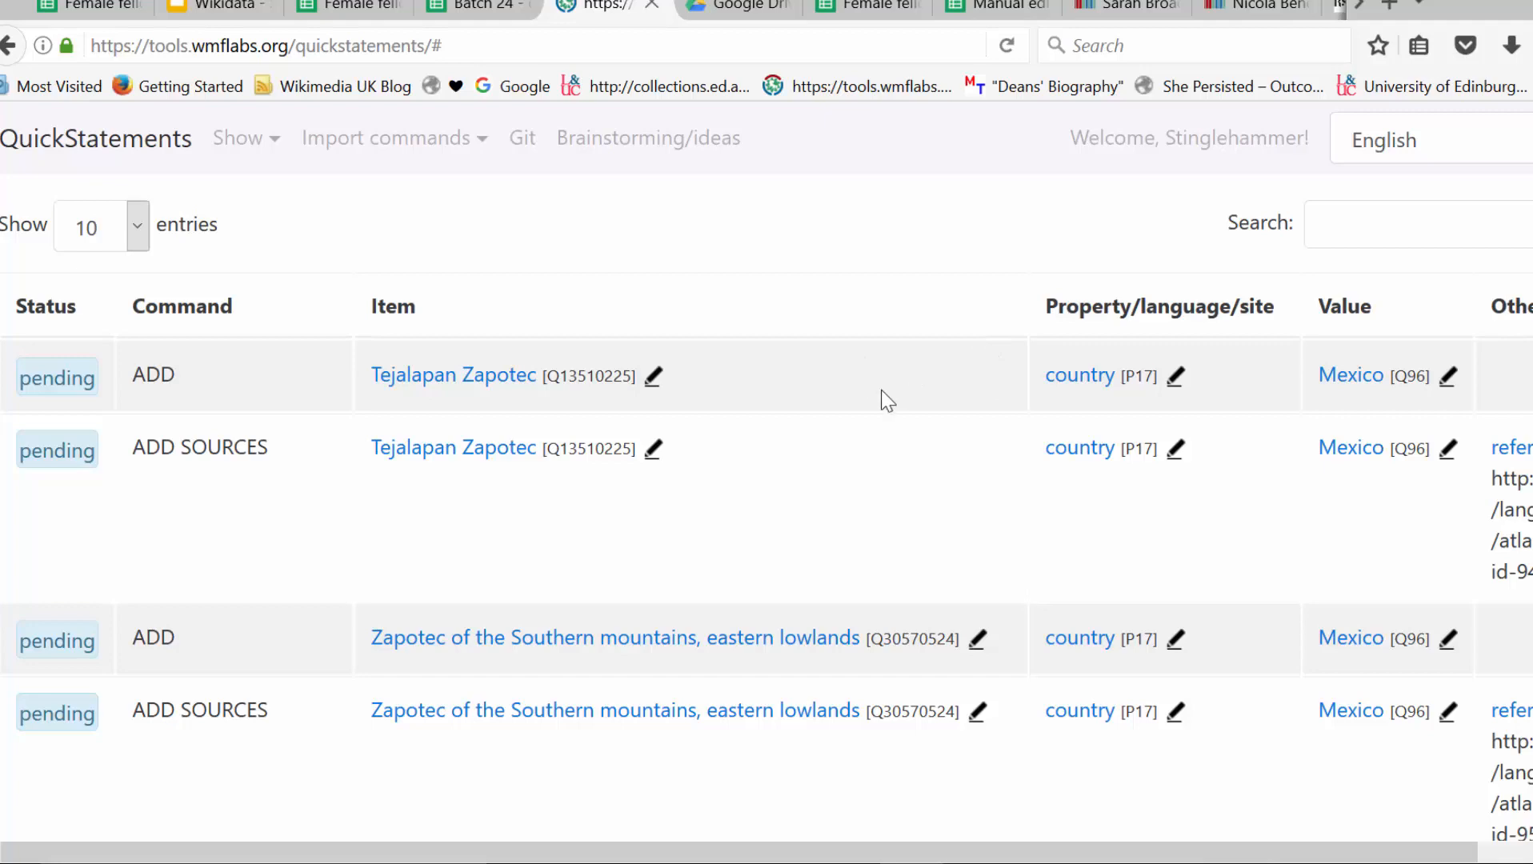
scroll(889, 400, down, 5)
scroll(886, 395, down, 5)
scroll(839, 408, down, 3)
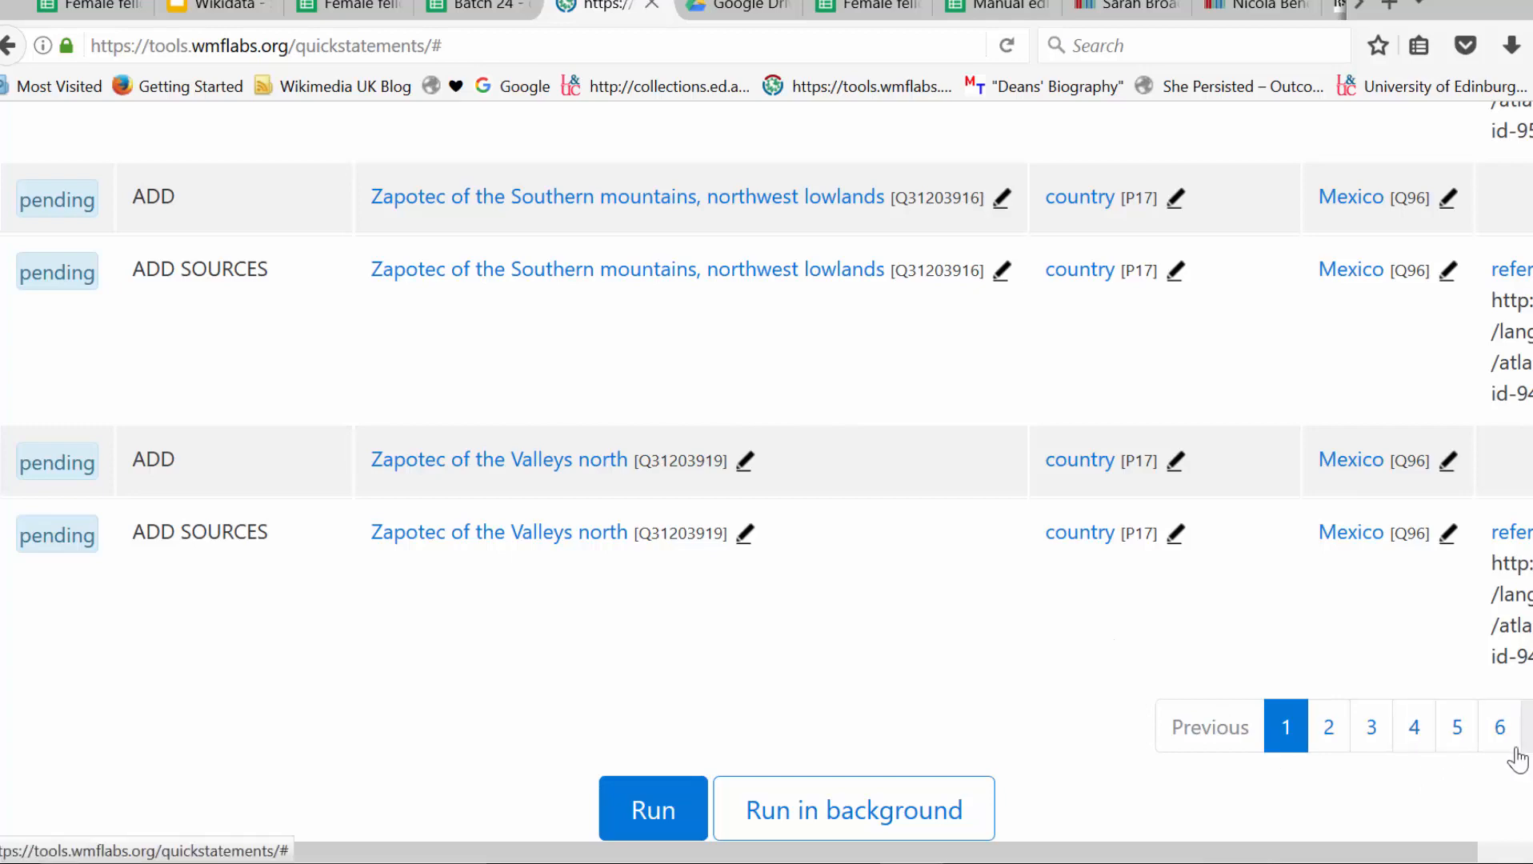
scroll(800, 695, up, 5)
scroll(493, 435, up, 5)
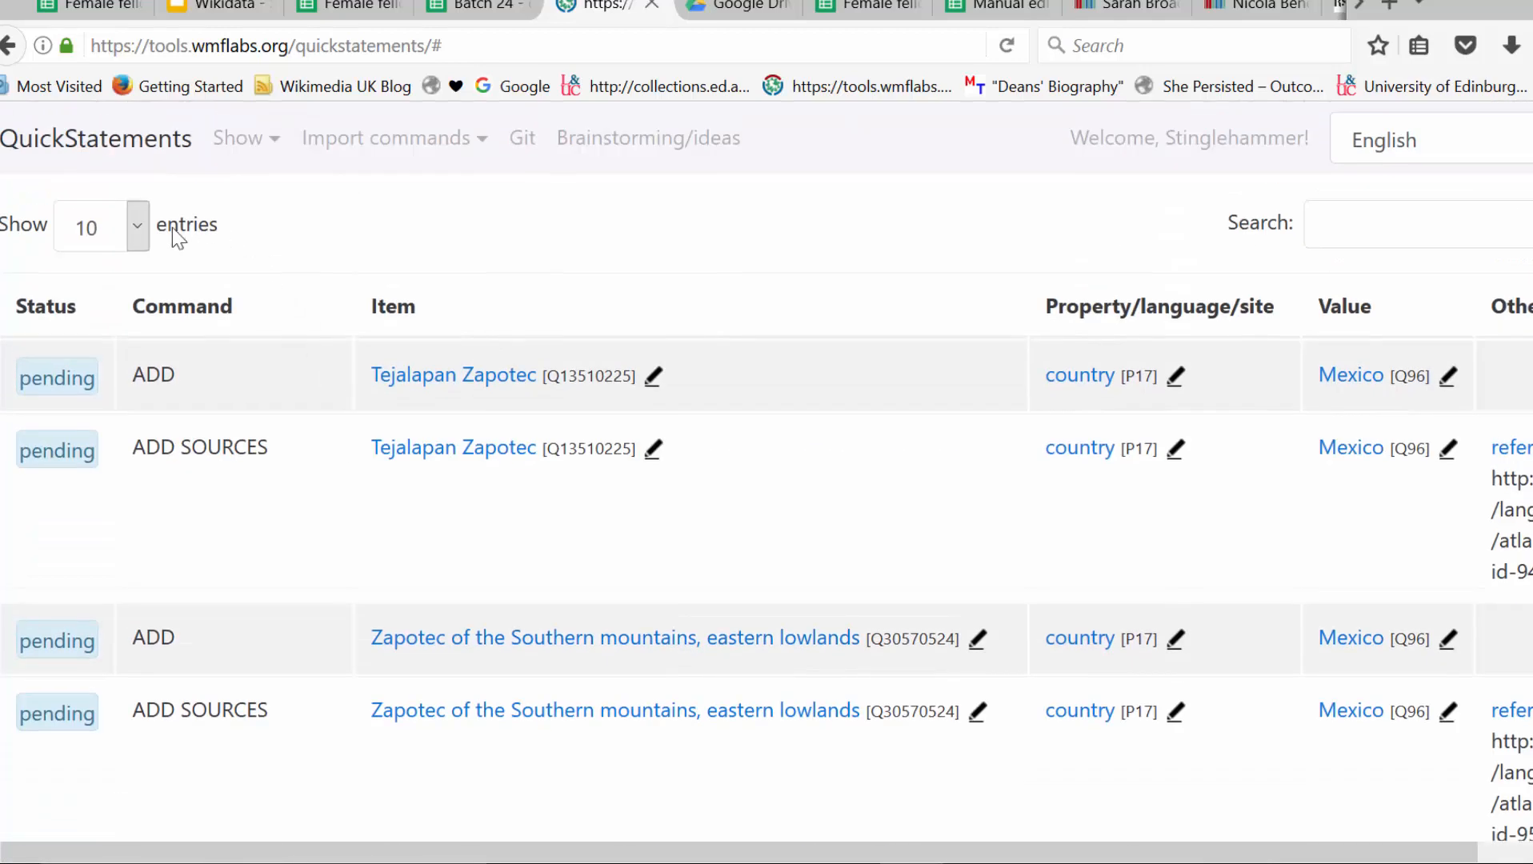
- Show 100 entries per page and review the pending ADD and ADD SOURCES rows down to Run
click(101, 224)
click(75, 353)
scroll(559, 365, down, 5)
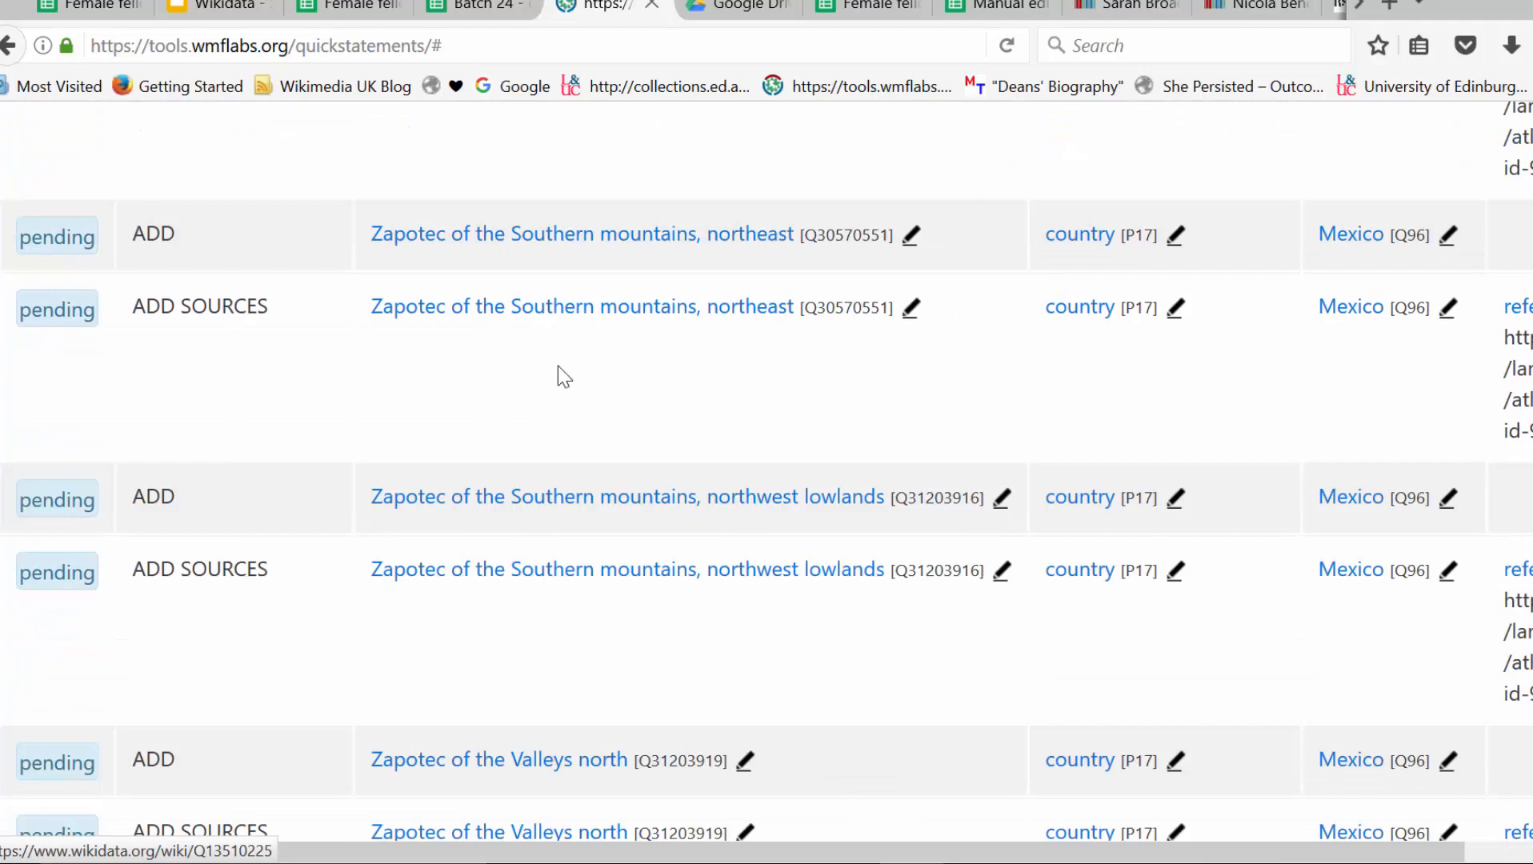
scroll(1017, 623, down, 5)
scroll(1017, 624, down, 5)
scroll(1078, 575, down, 5)
scroll(1007, 543, down, 5)
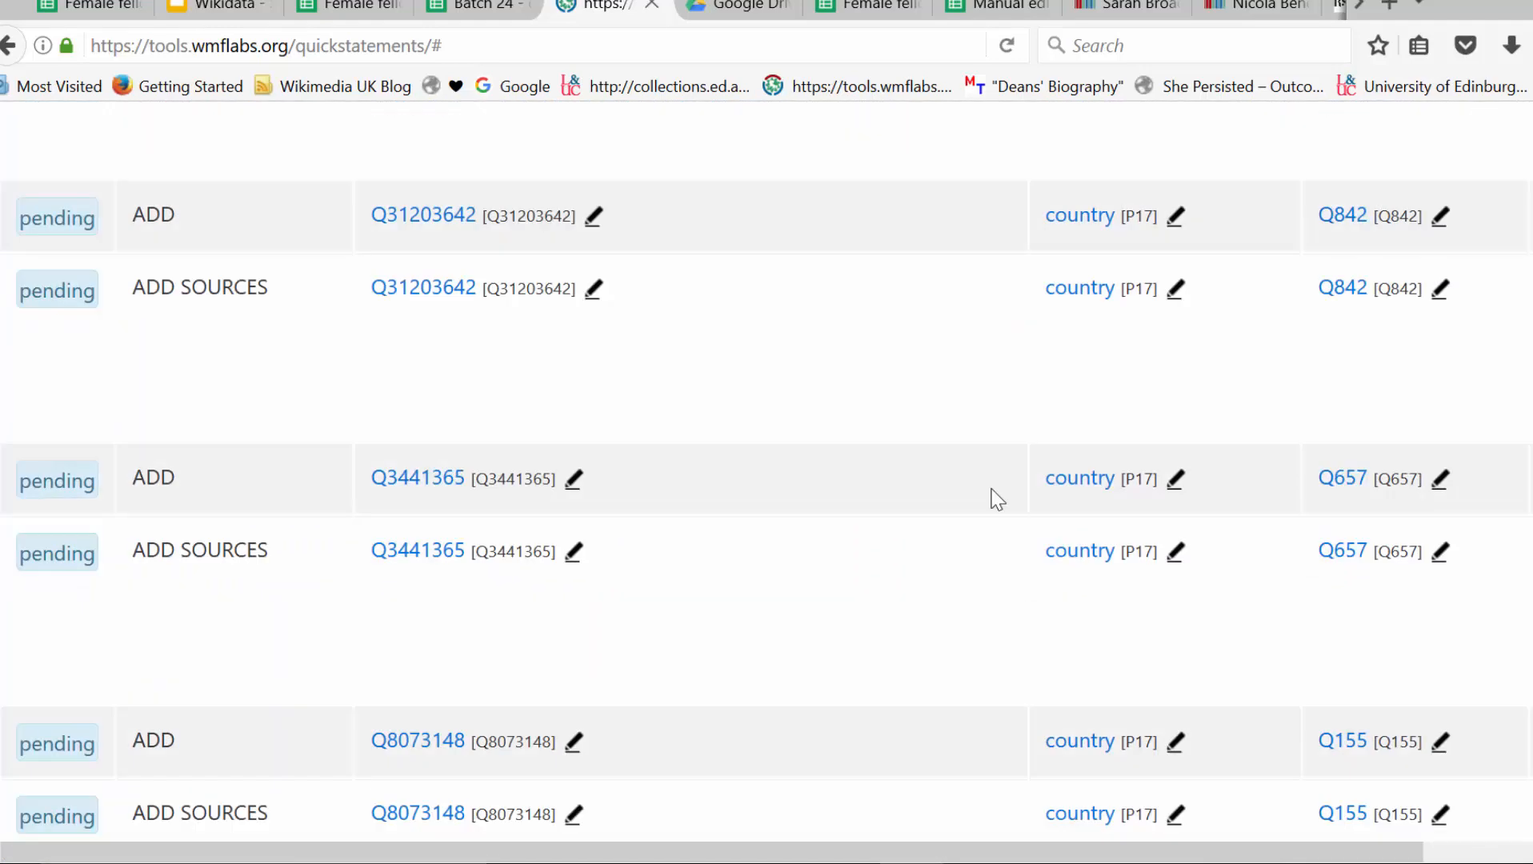
scroll(994, 490, down, 5)
scroll(996, 480, down, 5)
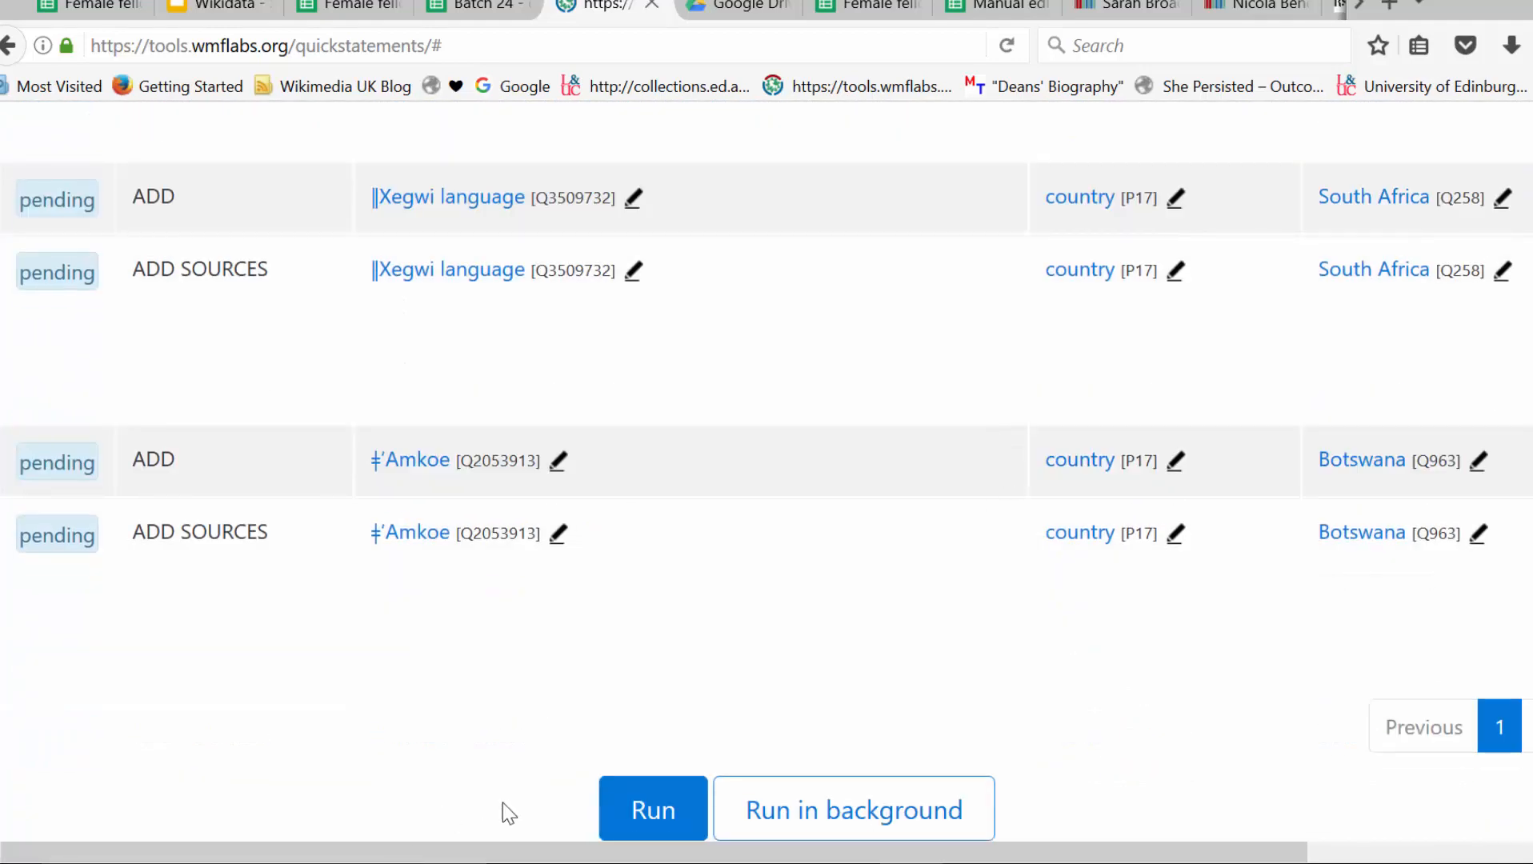
click(653, 809)
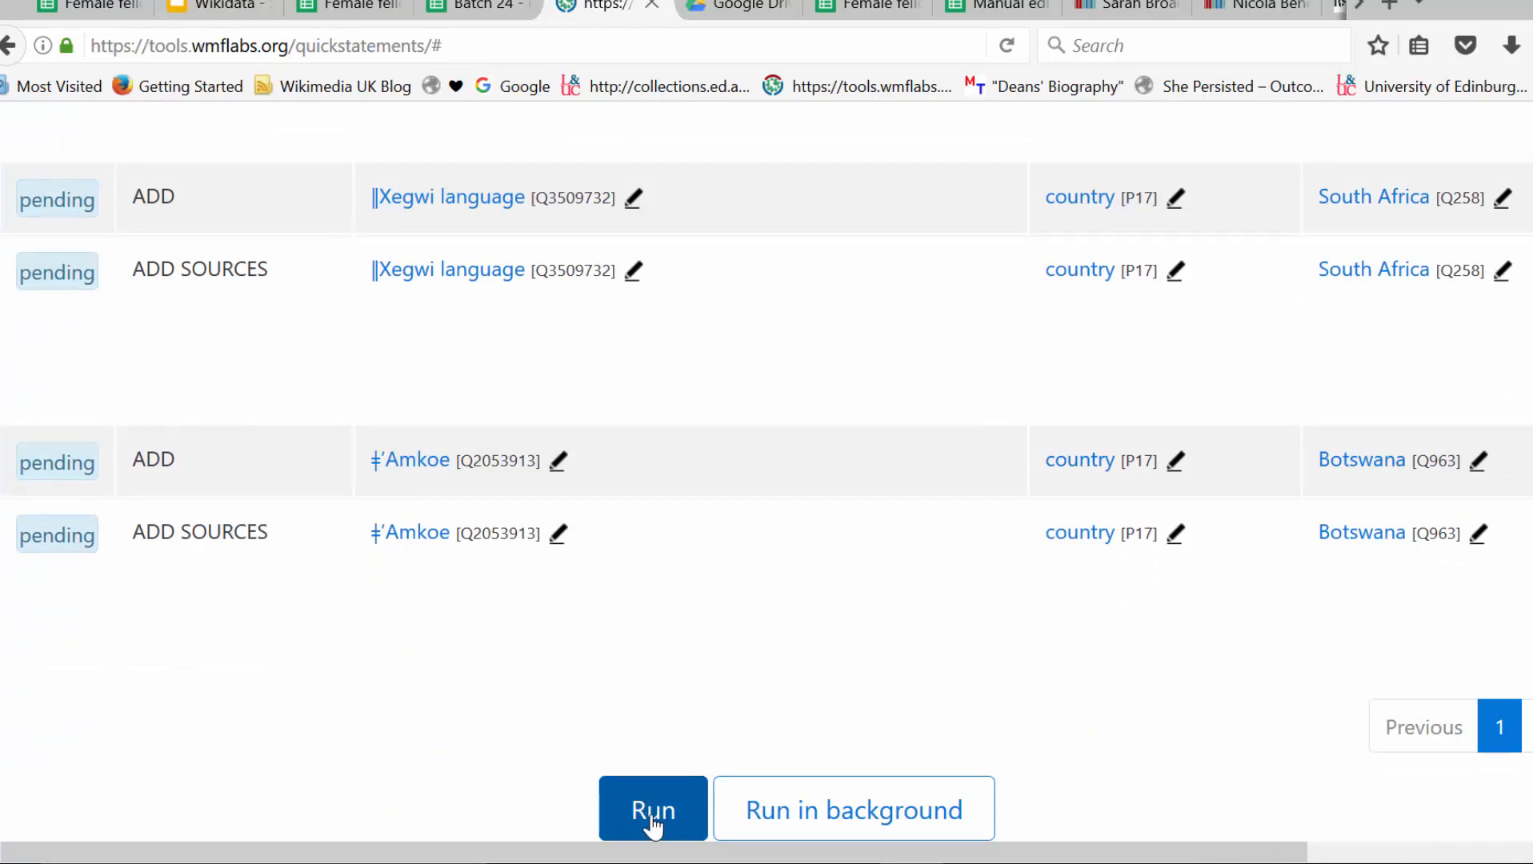
scroll(629, 683, up, 3)
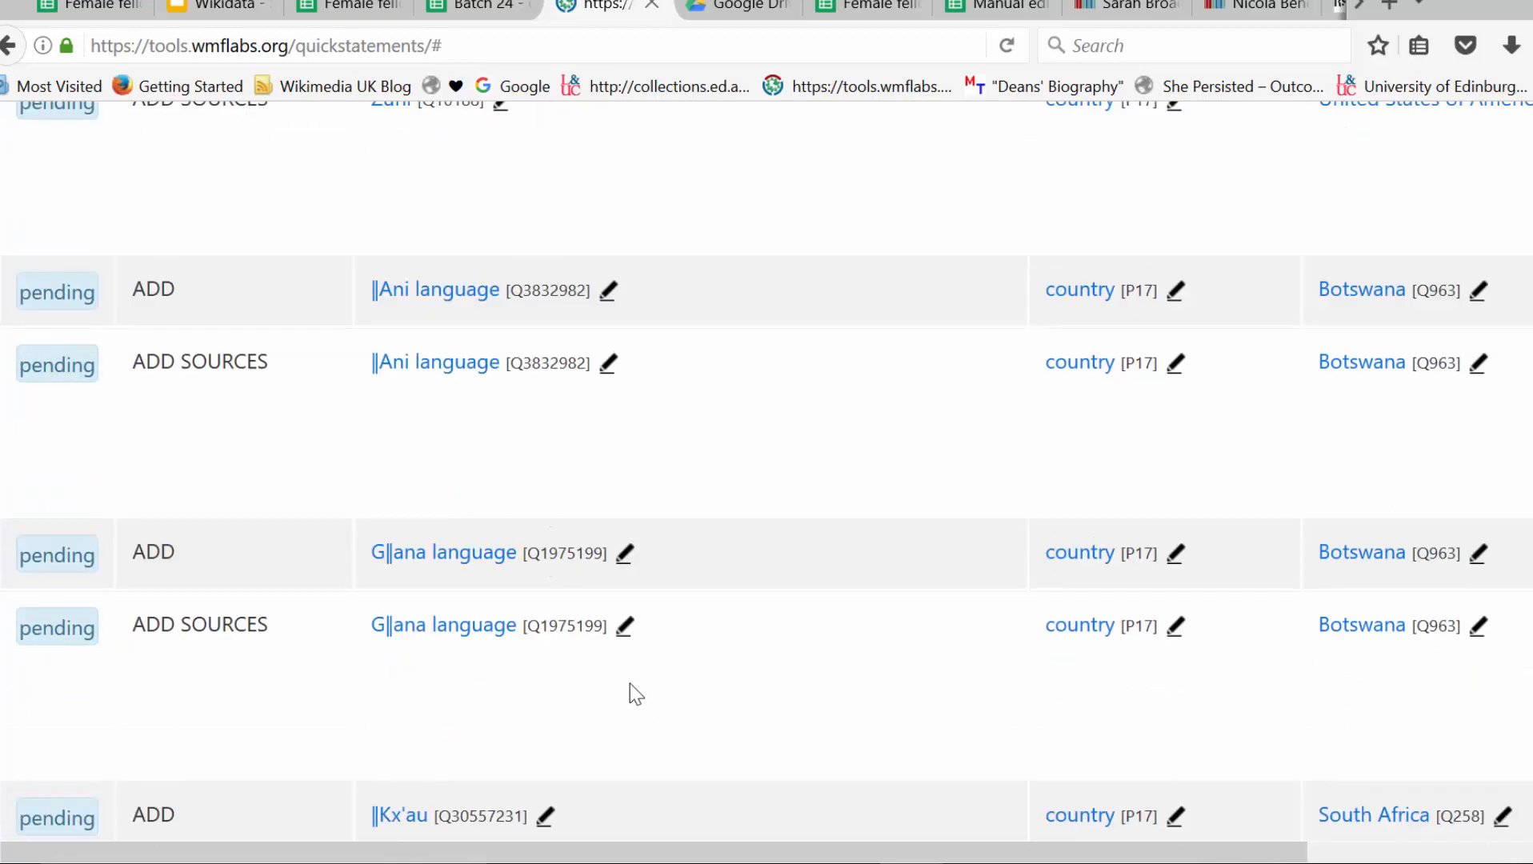
scroll(629, 683, down, 3)
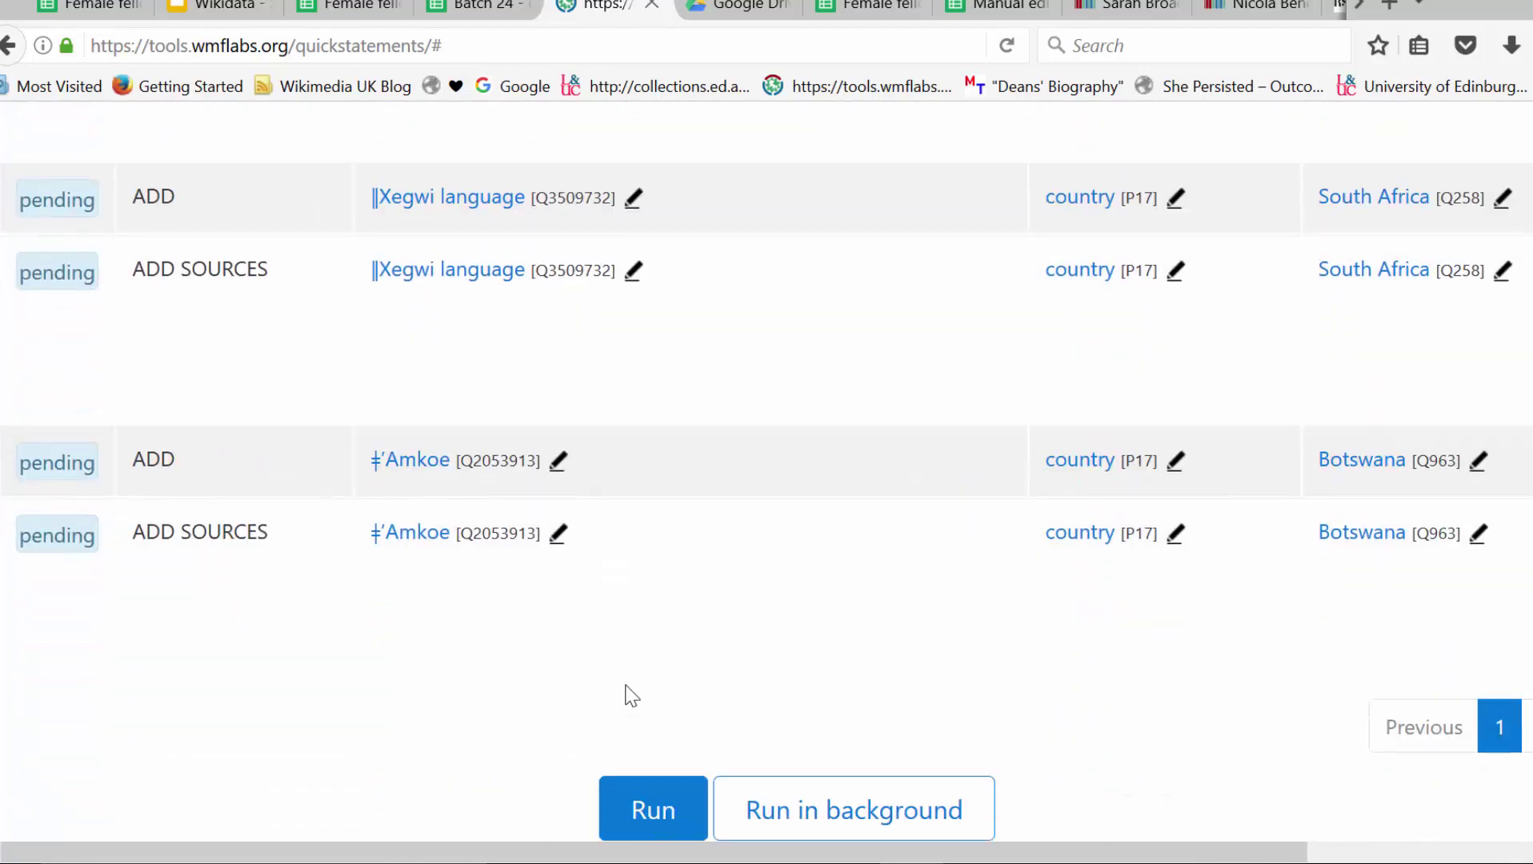
- Run the batch so the Mexico country commands on the Zapotec items are marked done
click(653, 814)
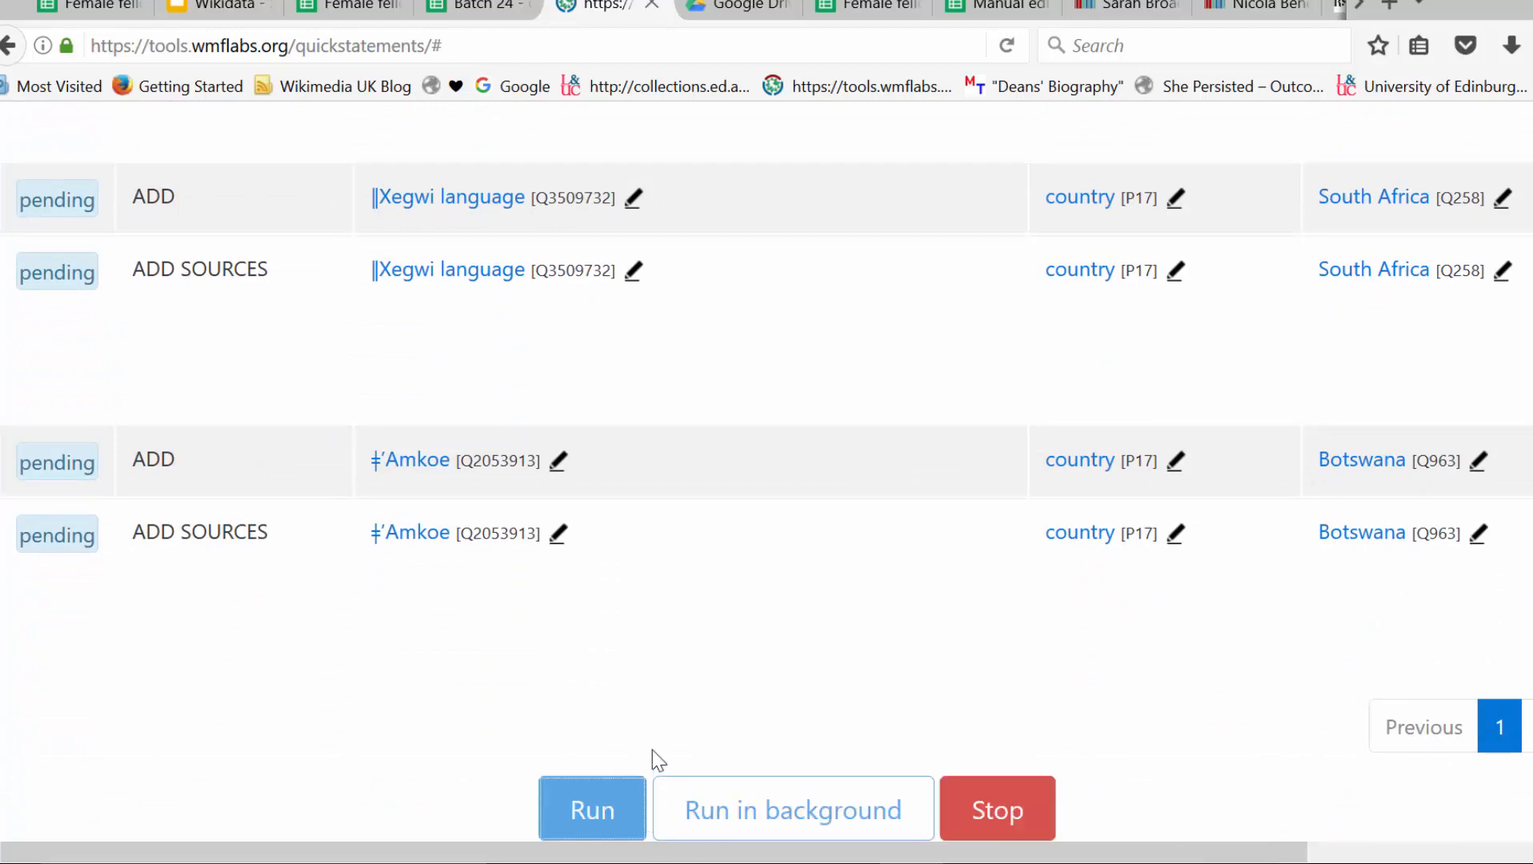
scroll(663, 580, up, 5)
scroll(663, 580, up, 5)
scroll(664, 580, up, 5)
scroll(661, 579, up, 5)
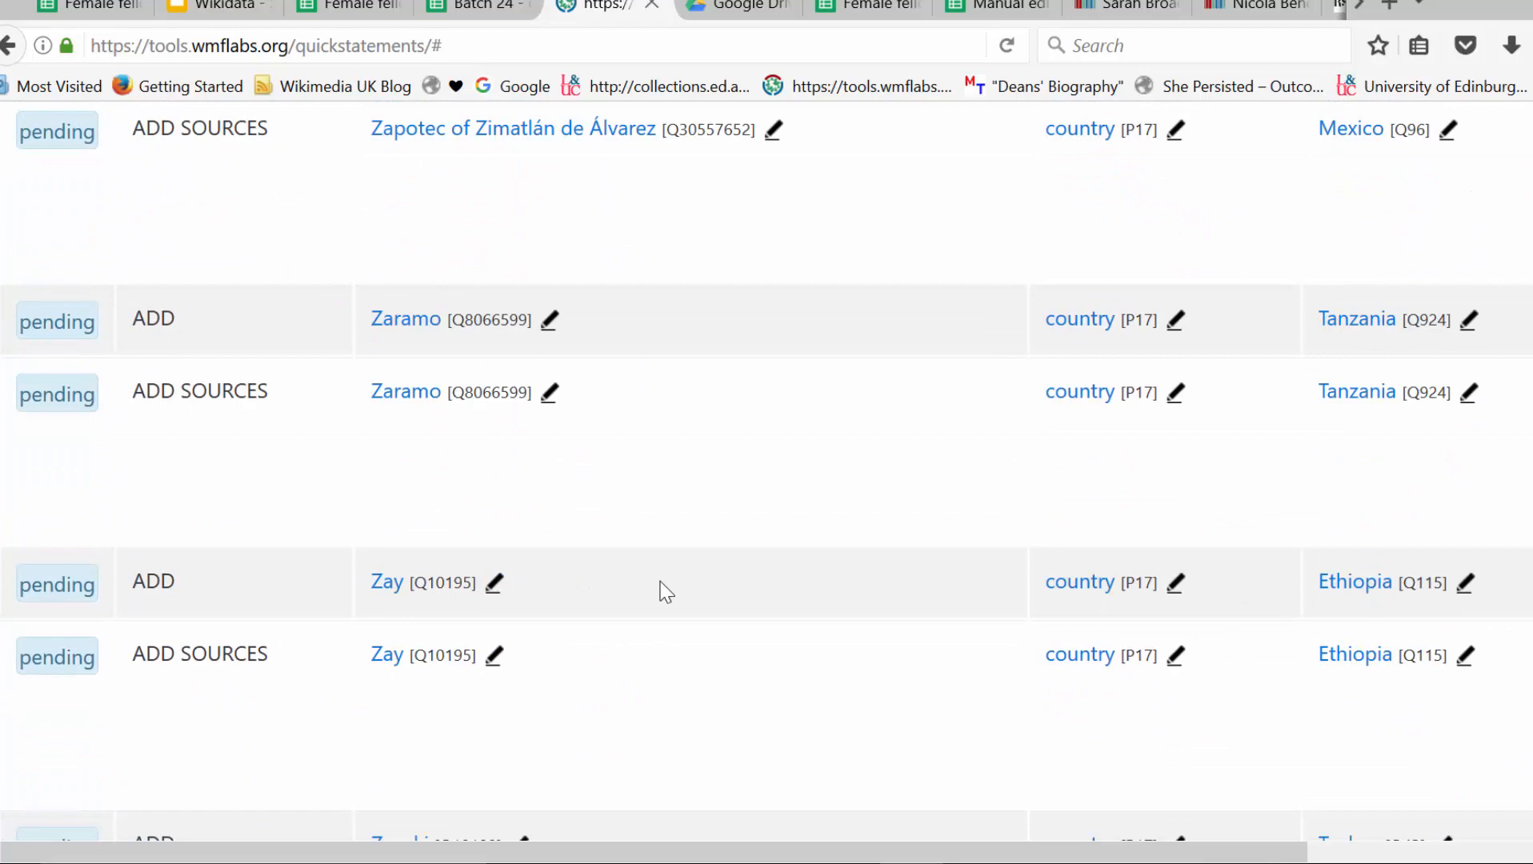
scroll(661, 579, up, 5)
scroll(661, 579, up, 5)
scroll(652, 599, up, 2)
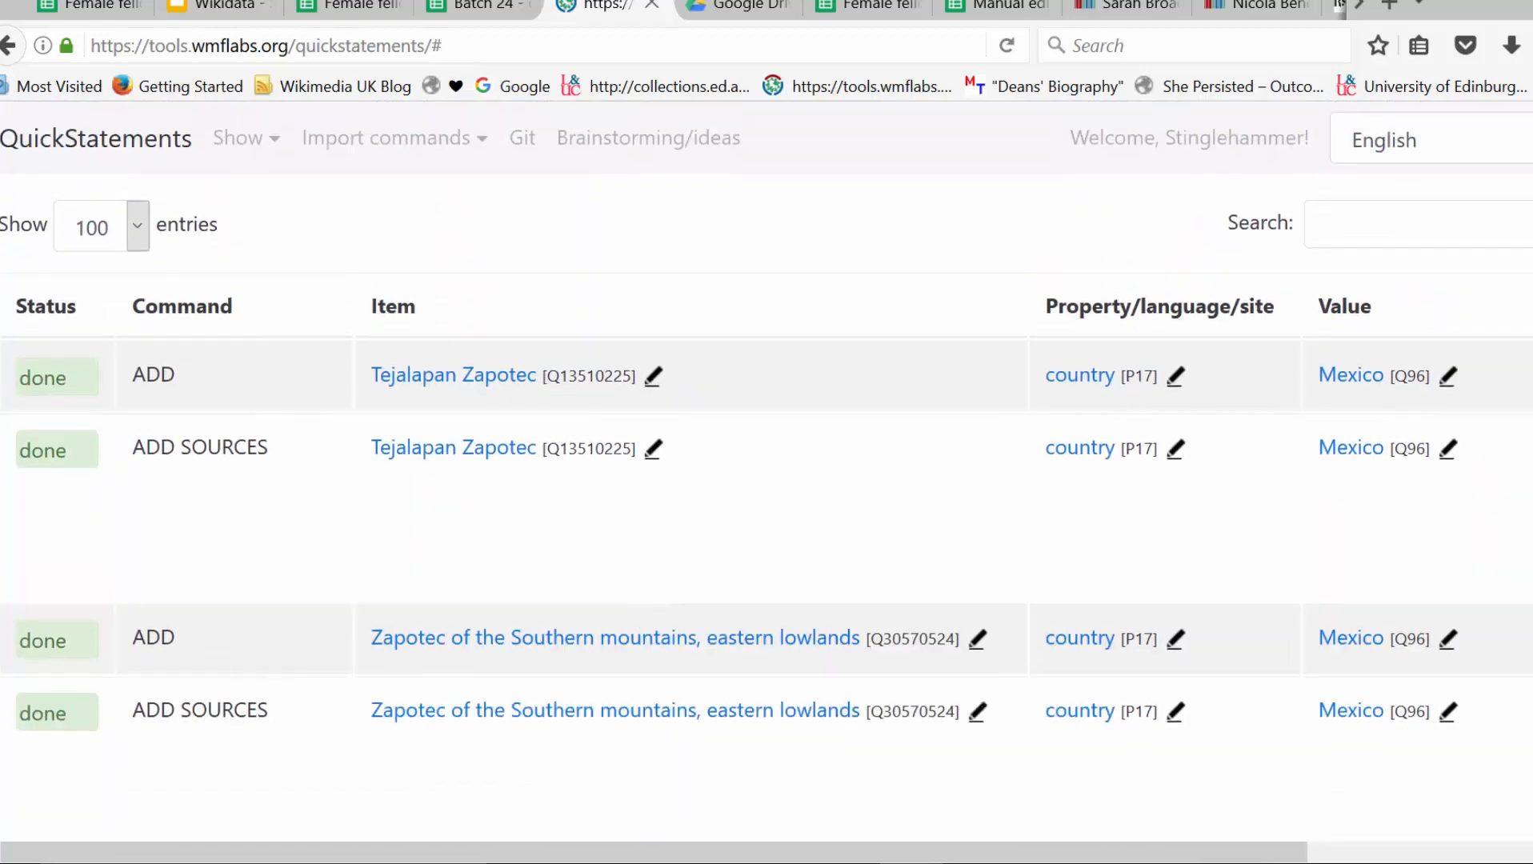
scroll(111, 405, down, 3)
scroll(110, 405, down, 3)
scroll(115, 429, down, 3)
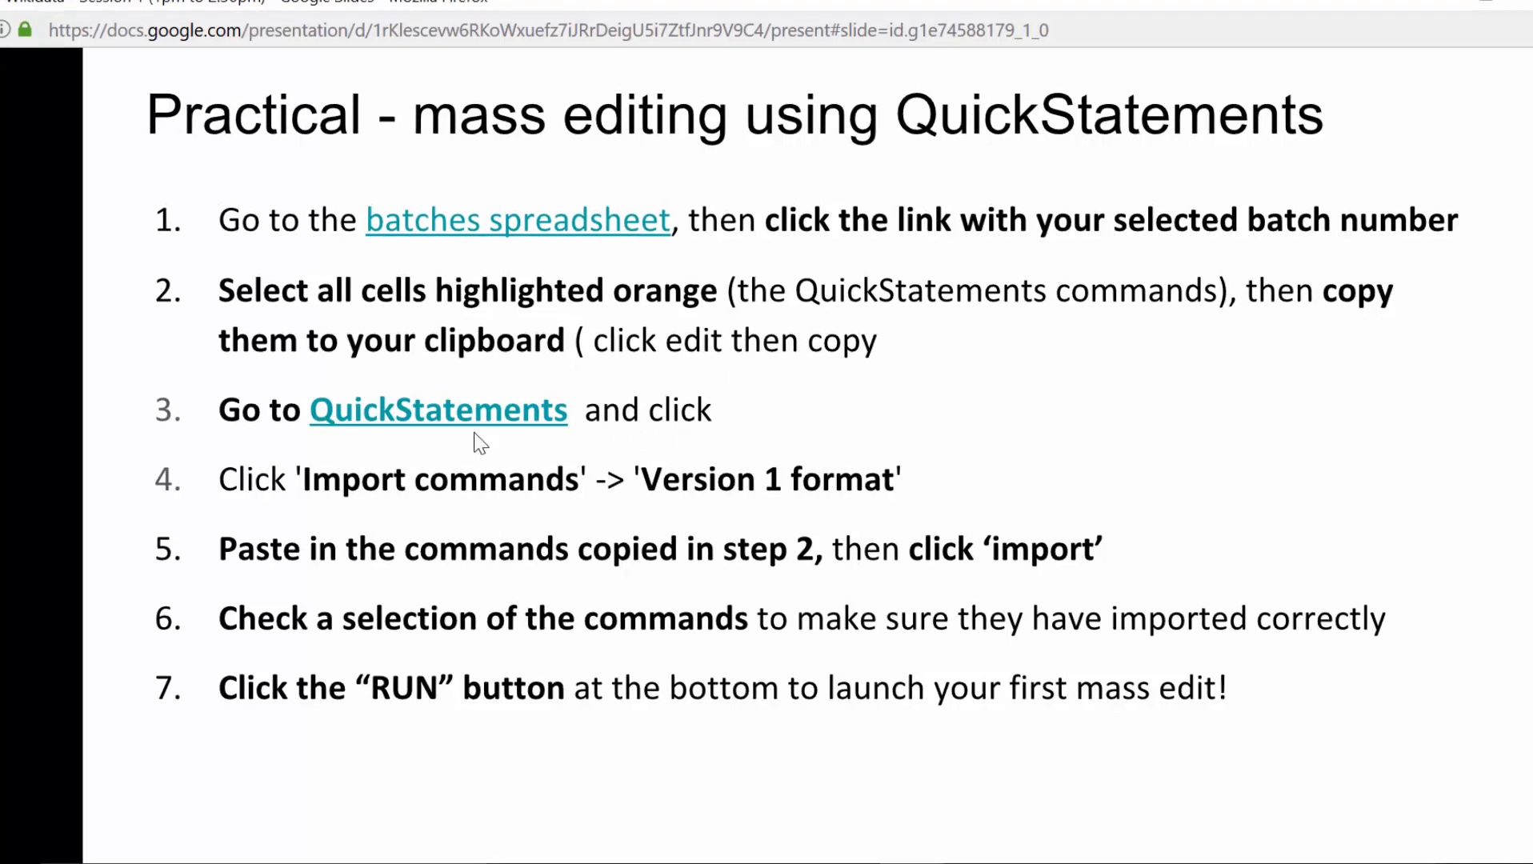
- Land on the Demo results slide showing the UNESCO endangered-languages bubble chart with Ukraine's count of 4
click(479, 445)
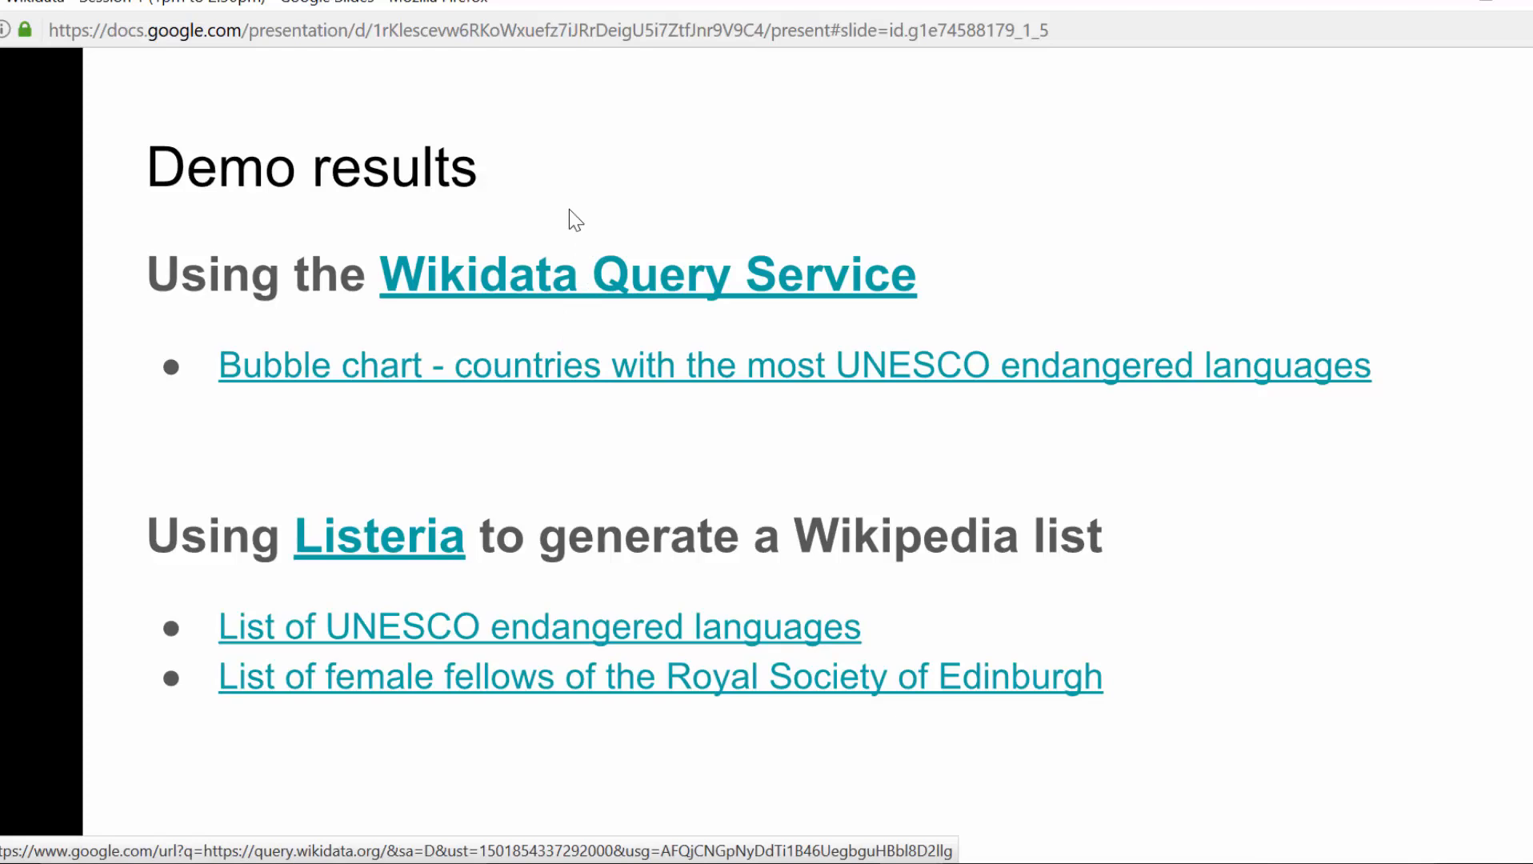
click(556, 184)
key(Left)
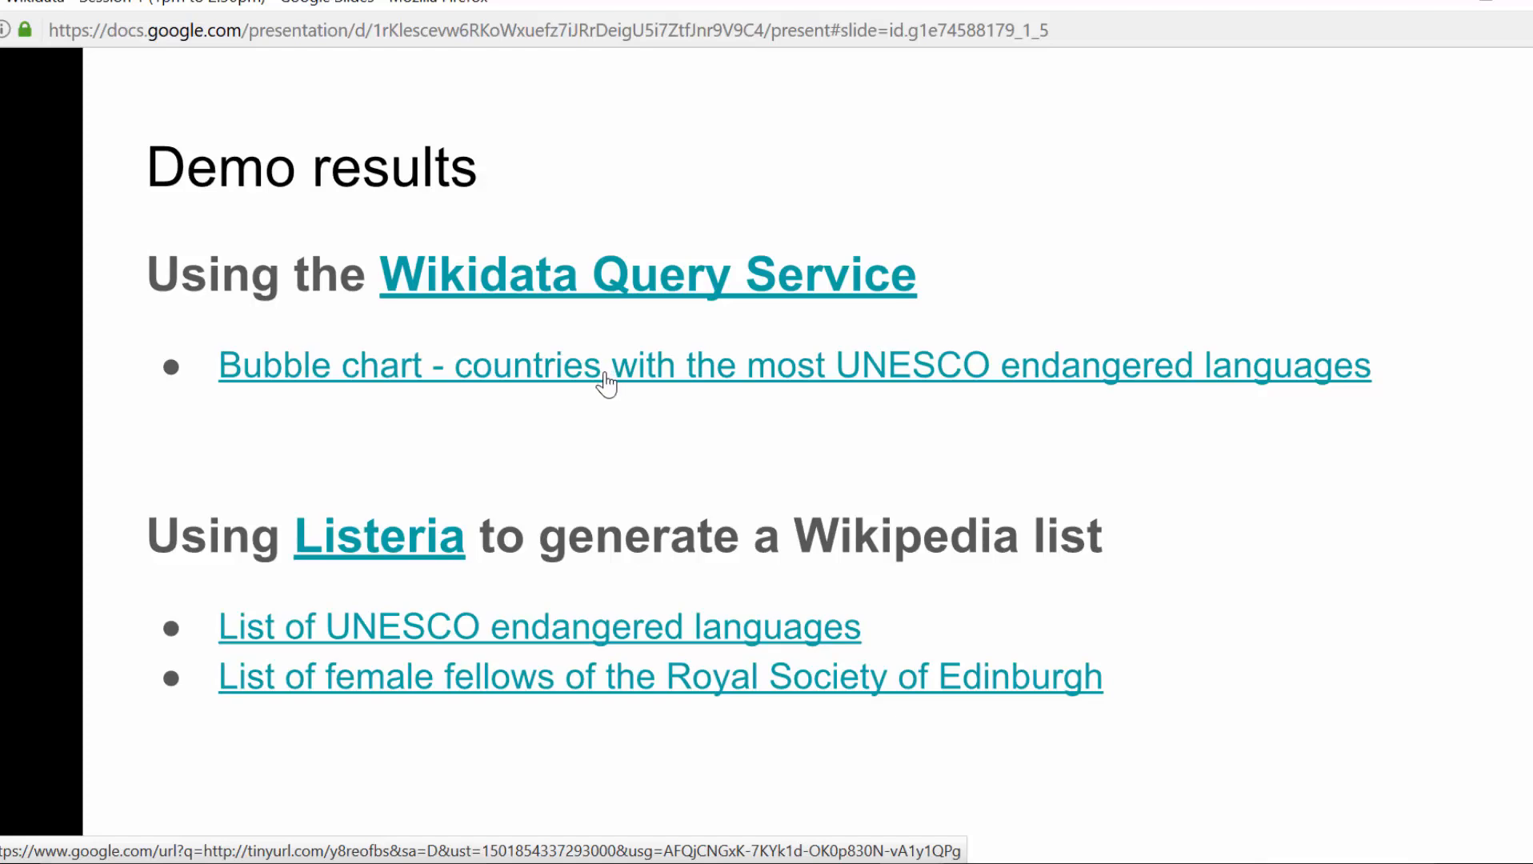
click(605, 380)
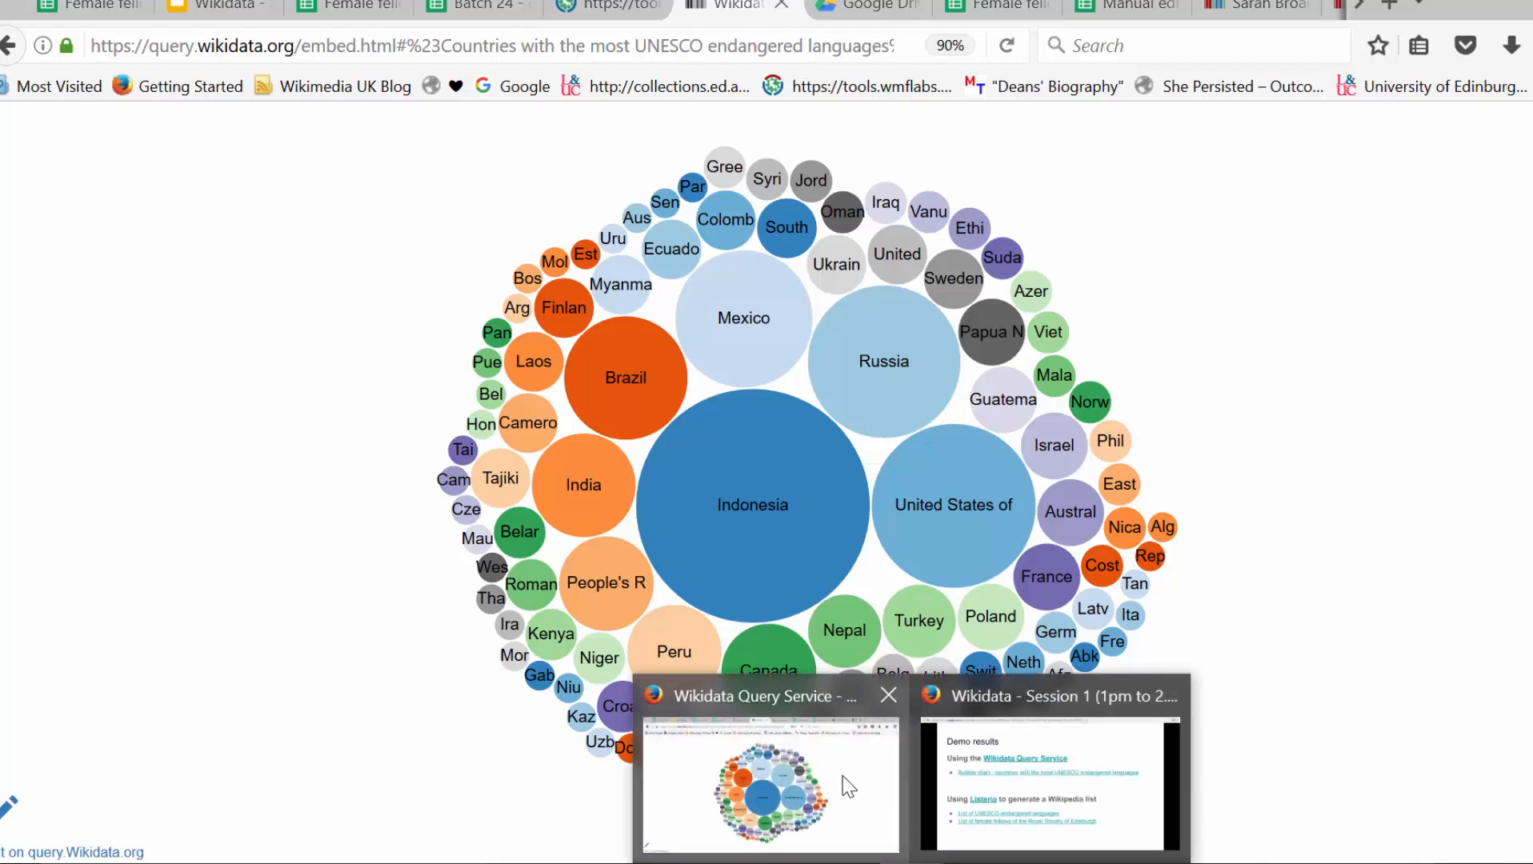
click(964, 782)
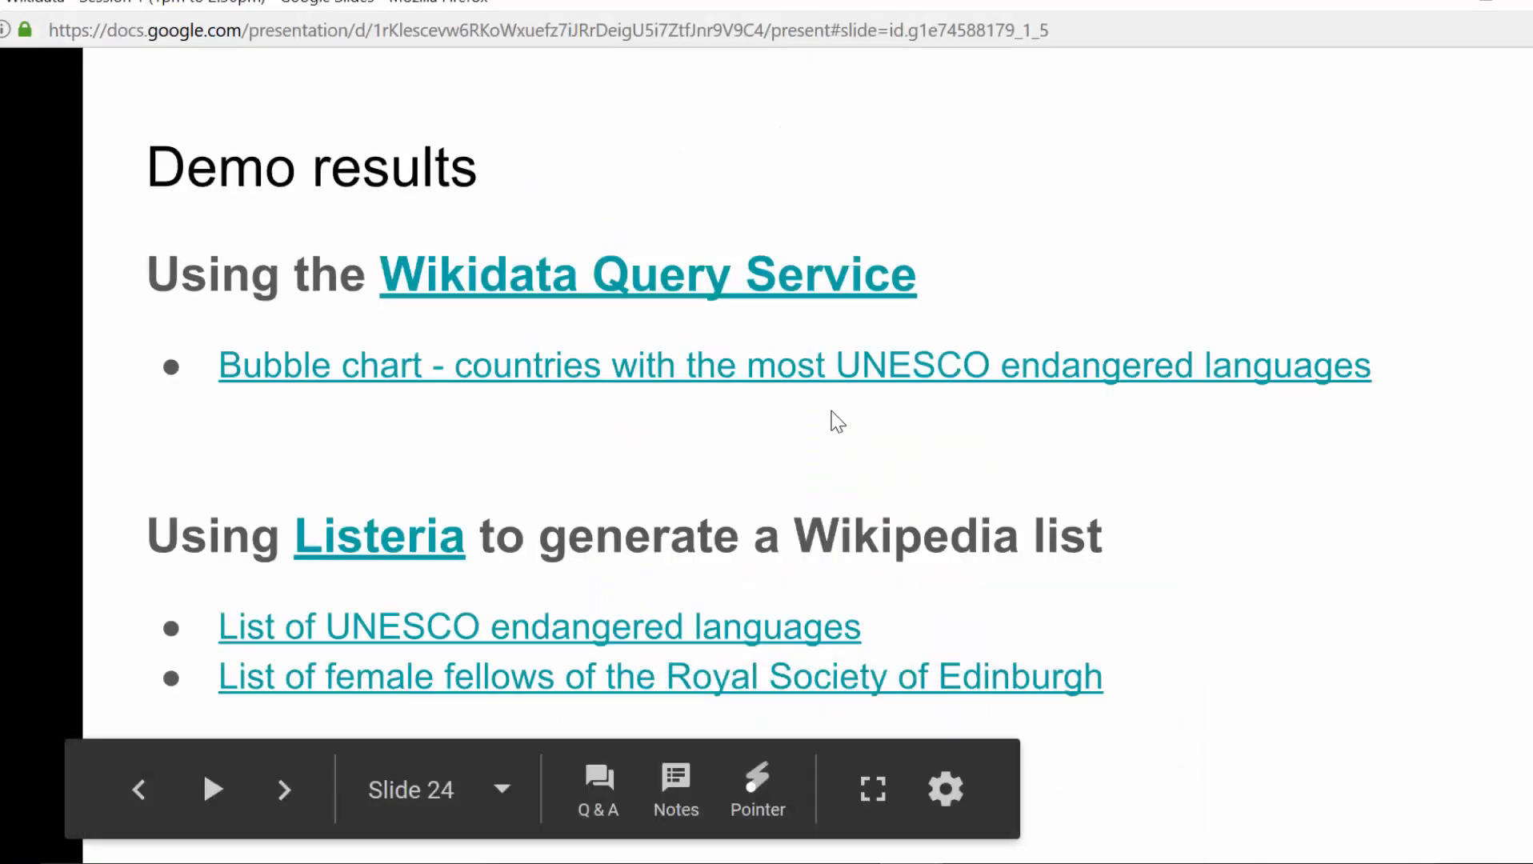